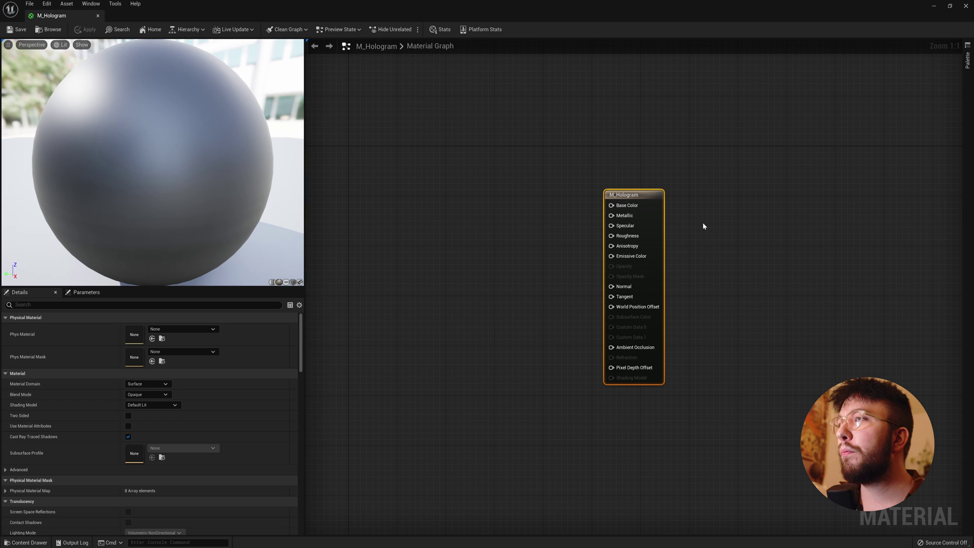
Step: Set the material output's Blend Mode to Translucent
click(491, 233)
click(614, 193)
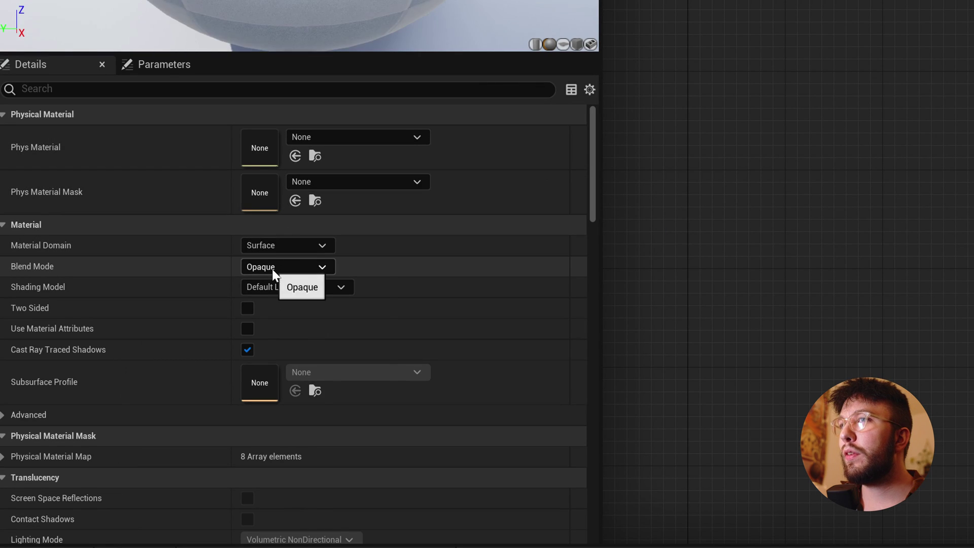
click(144, 395)
click(144, 418)
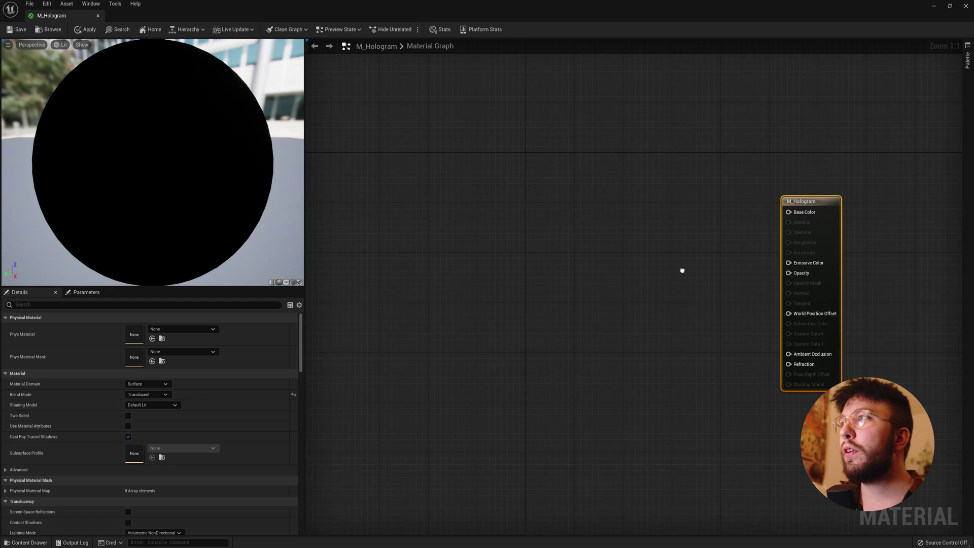
Step: Add an Absolute World Position node to the graph
right_drag(682, 271, 743, 269)
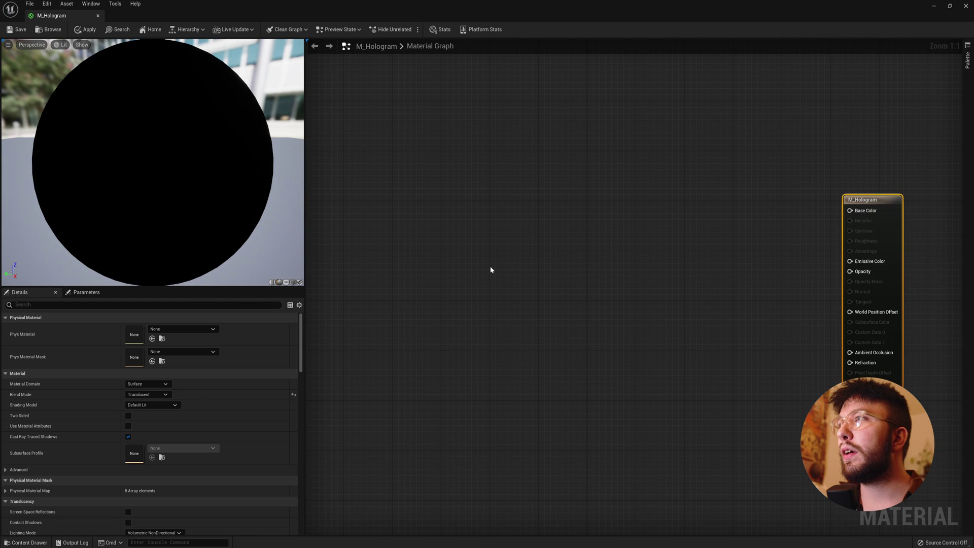
right_click(358, 277)
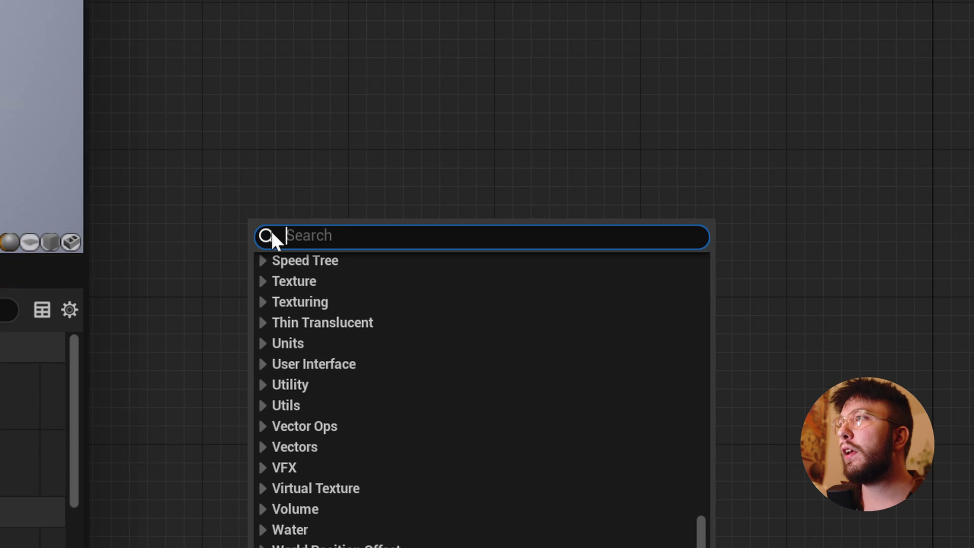
text(wor)
key(Escape)
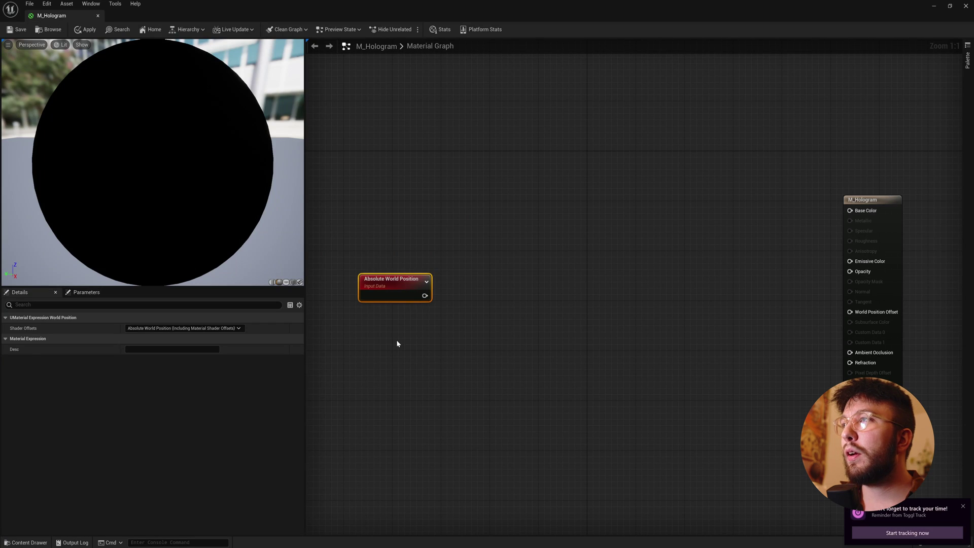
Step: Add a scalar parameter named 'Spacing 01' below the world position node
click(395, 342)
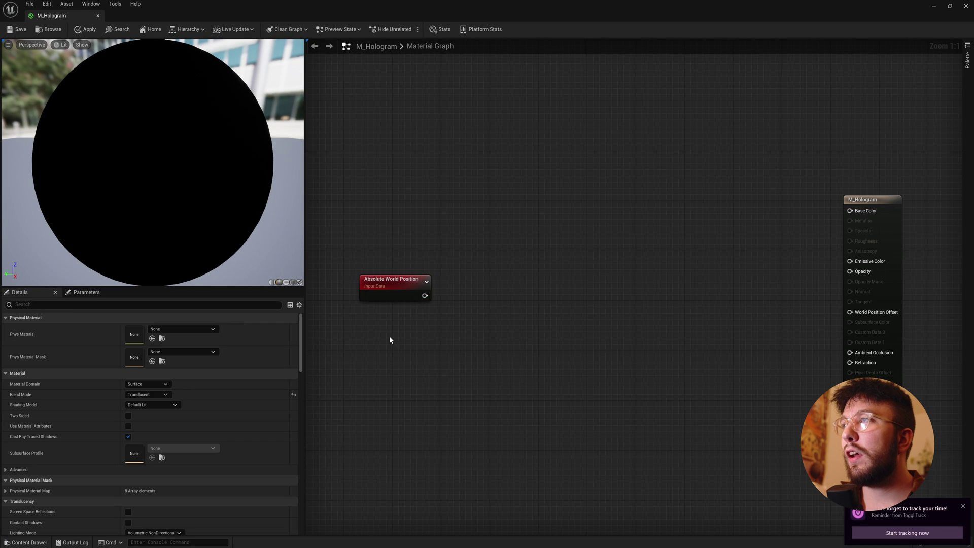
click(390, 340)
text(sss)
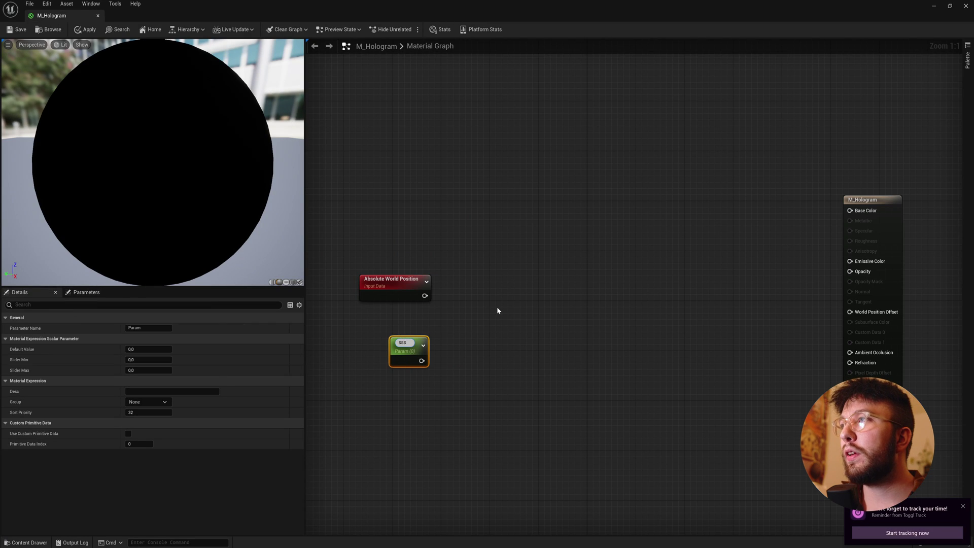
key(BackSpace)
key(BackSpace)
key(BackSpace)
text(Spac)
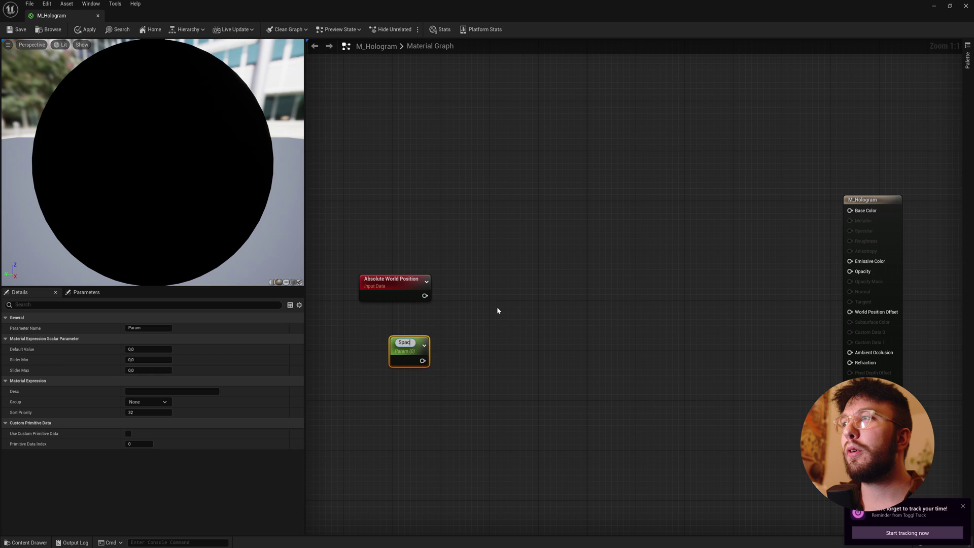
text(ing 01)
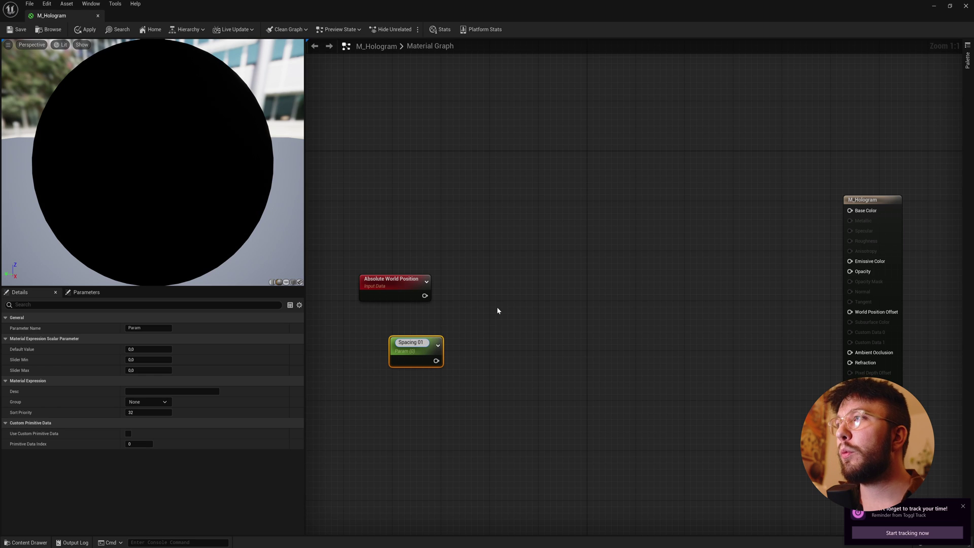
key(Return)
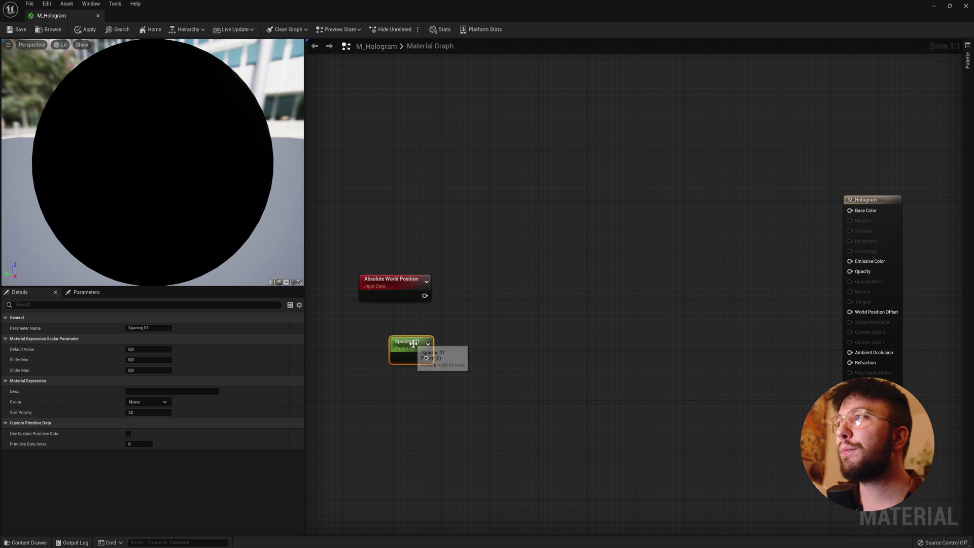
Step: Set Spacing 01's default value to 10 and position it below Absolute World Position
drag(413, 348, 409, 319)
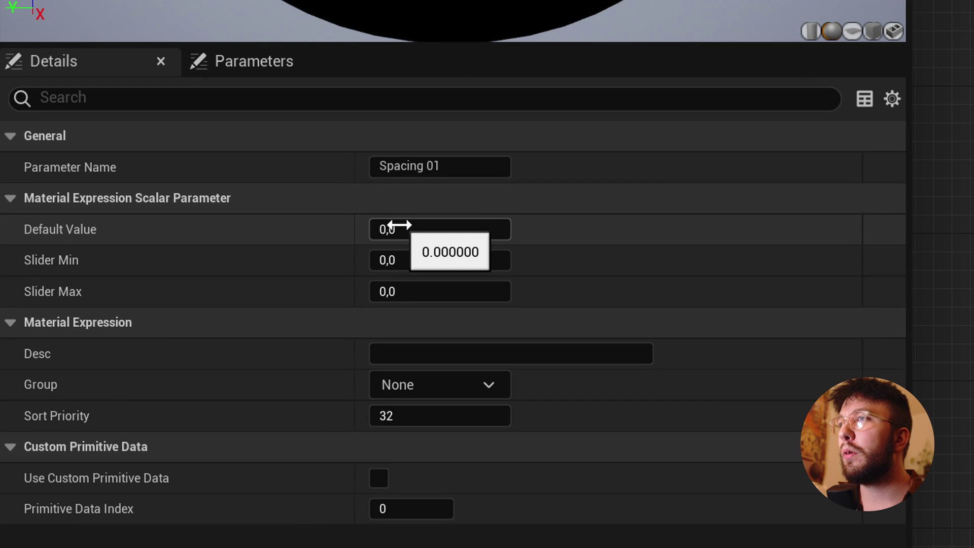
click(398, 225)
text(1)
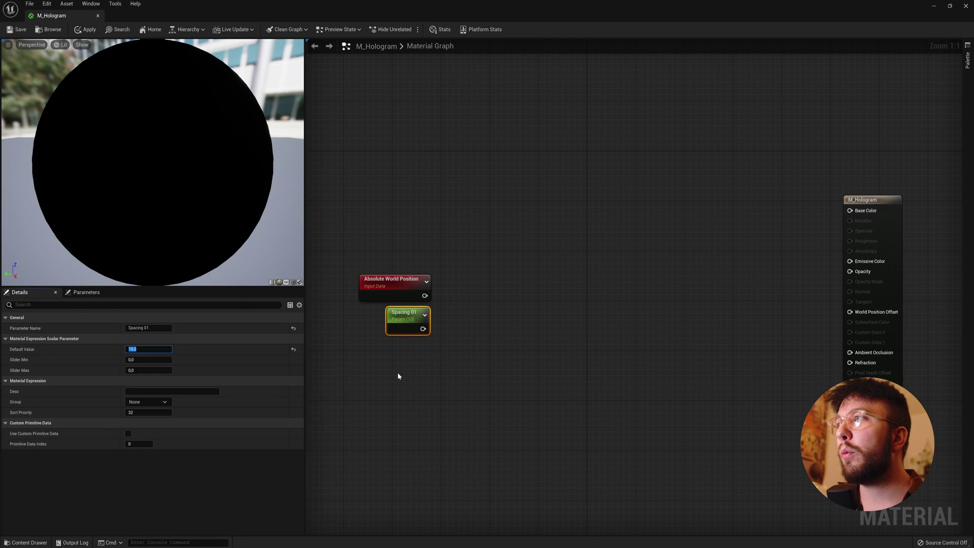
key(Return)
drag(406, 322, 406, 328)
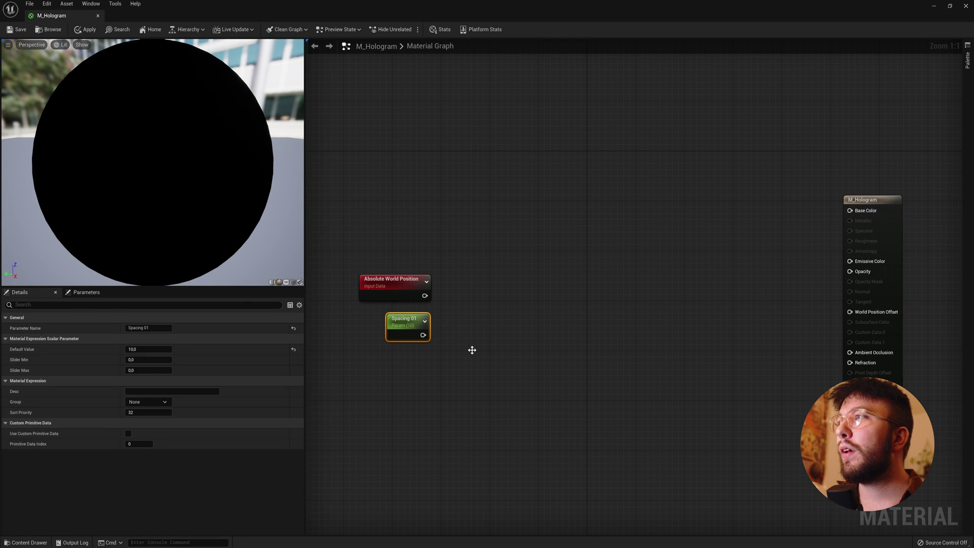
click(472, 347)
Step: Divide Absolute World Position by Spacing 01 with a Divide node
drag(424, 295, 448, 303)
text(divi)
key(Return)
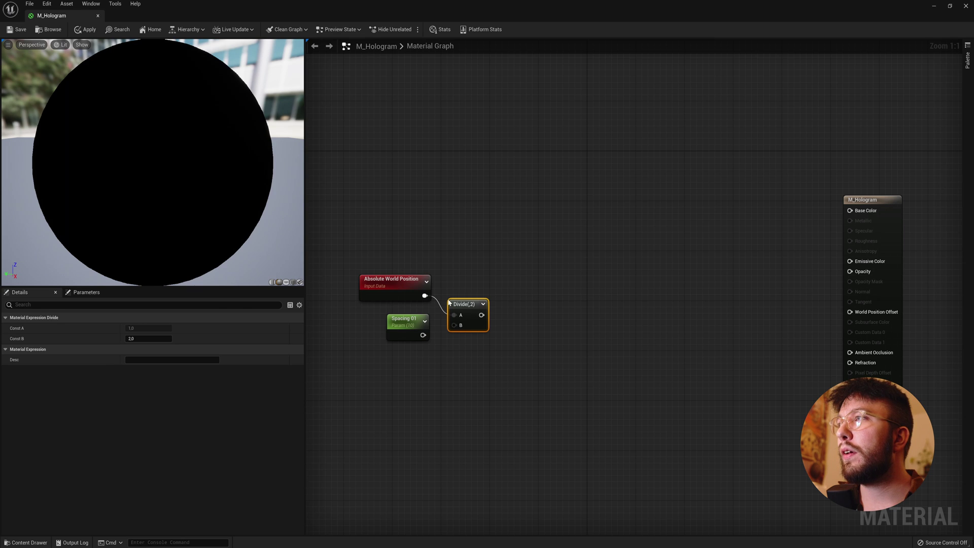
drag(423, 334, 453, 314)
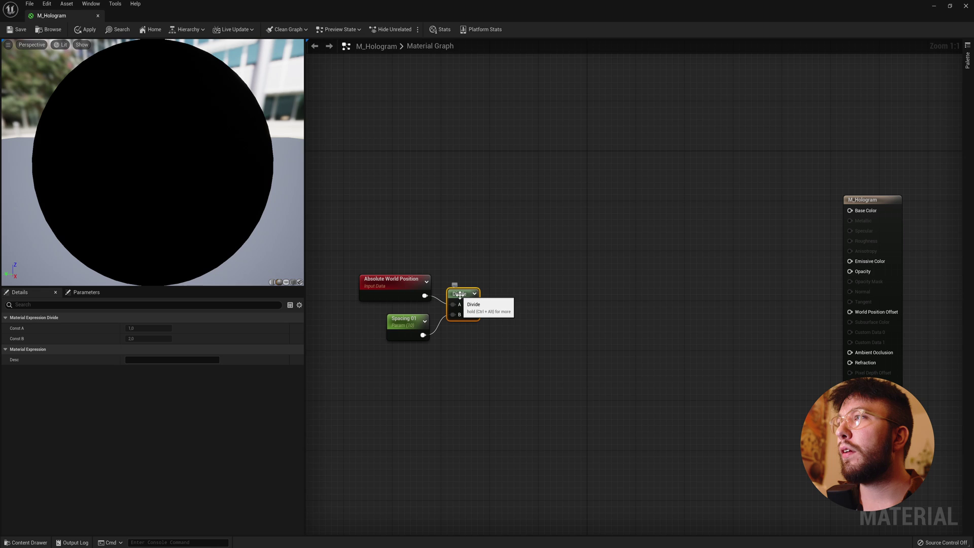
Step: Add a ComponentMask after the Divide that keeps only the B channel
drag(472, 306, 494, 304)
text(comp)
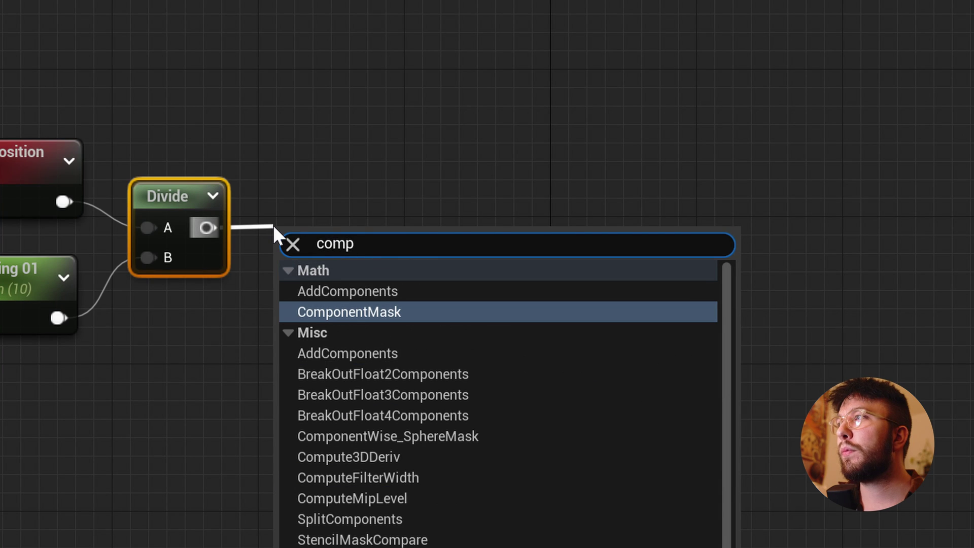
key(Return)
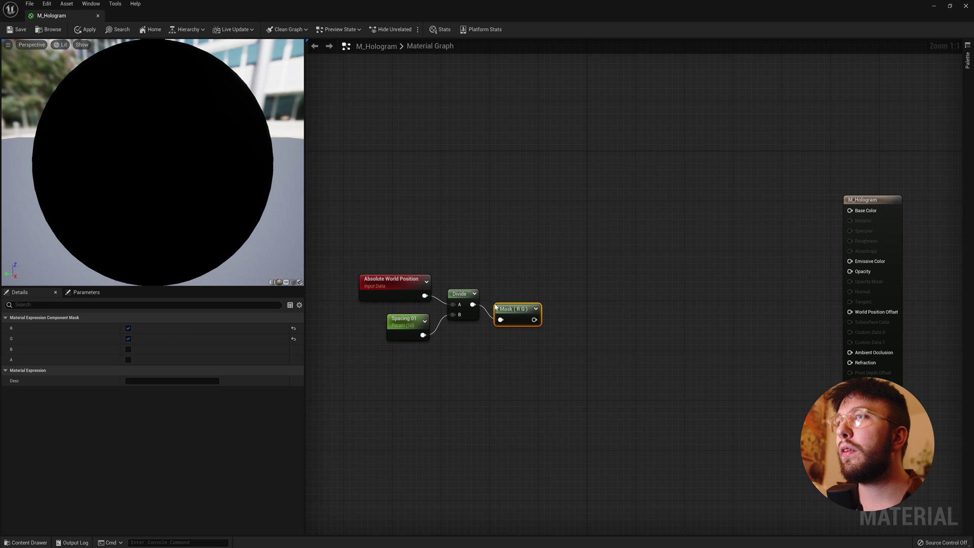
click(184, 345)
click(372, 256)
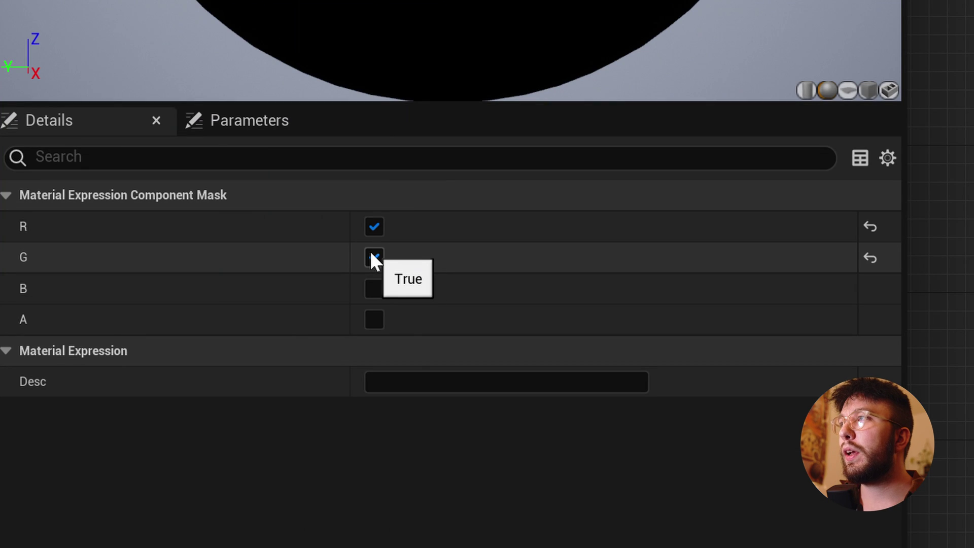
click(374, 229)
click(374, 290)
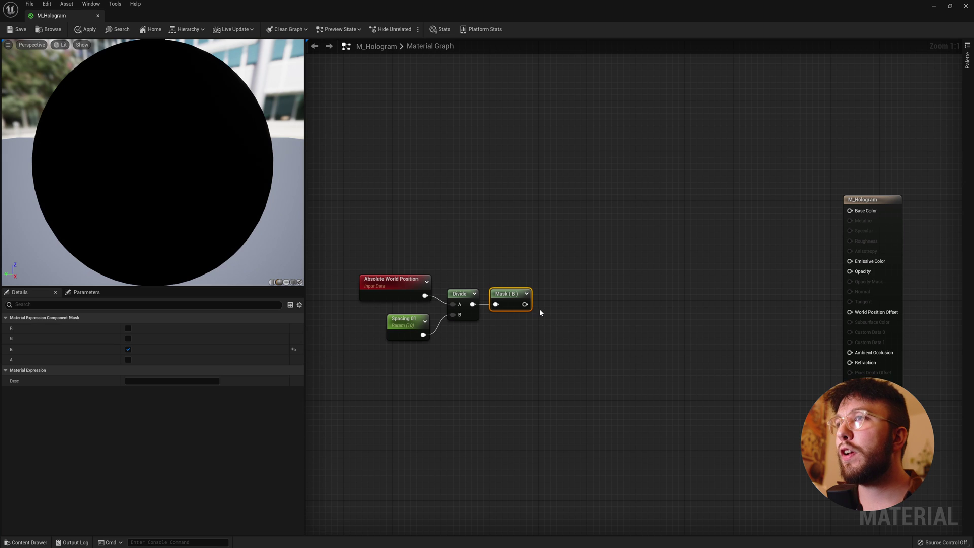
Step: Feed the mask into a Panner with Speed Y set to 2
drag(524, 305, 568, 305)
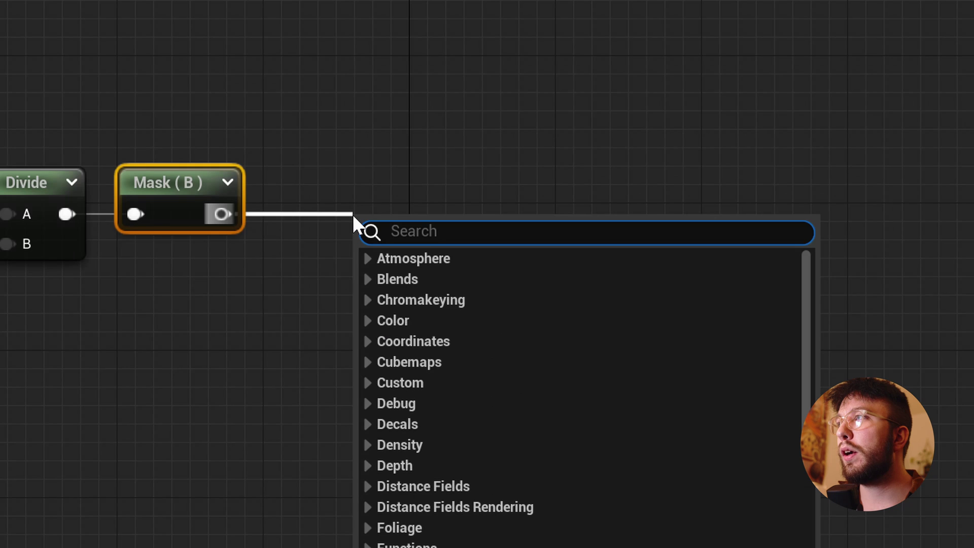
text(pan)
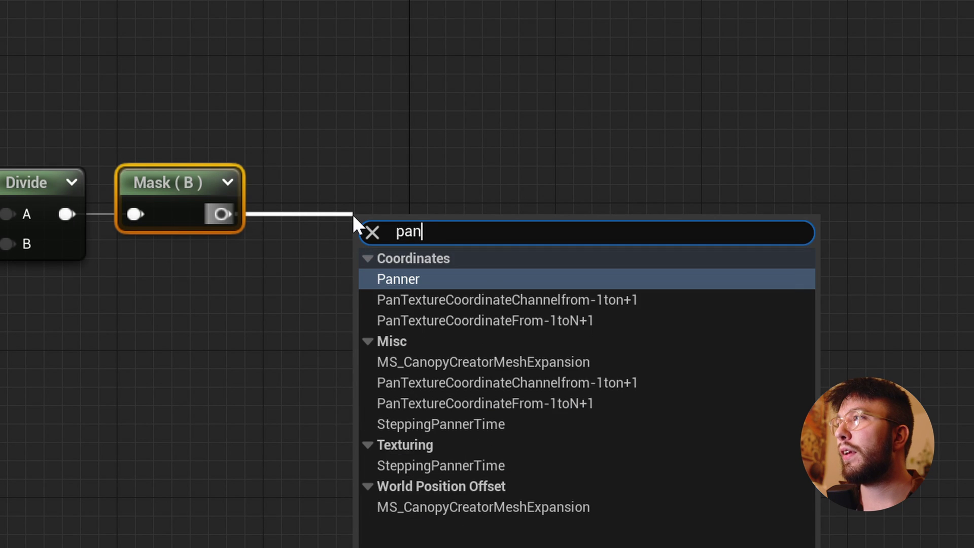
key(Return)
drag(582, 316, 559, 299)
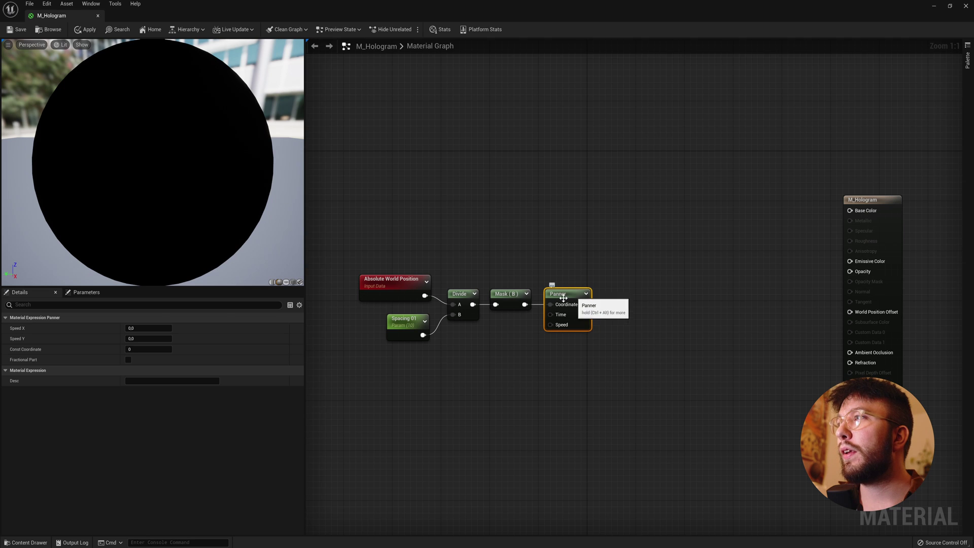
click(152, 338)
text(2)
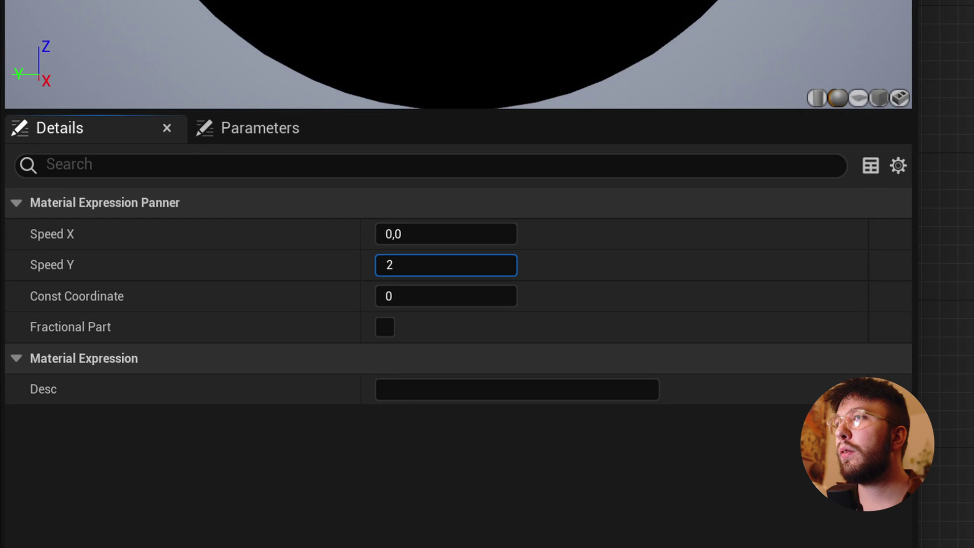
click(593, 370)
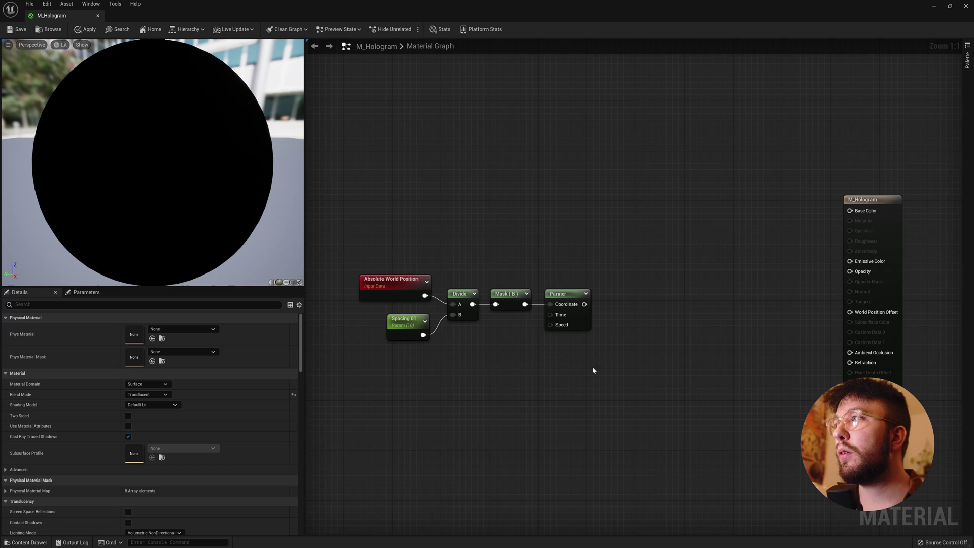
Step: Add a GeneratedBand node with the Panner output wired into its Input Coordinates
drag(584, 304, 609, 304)
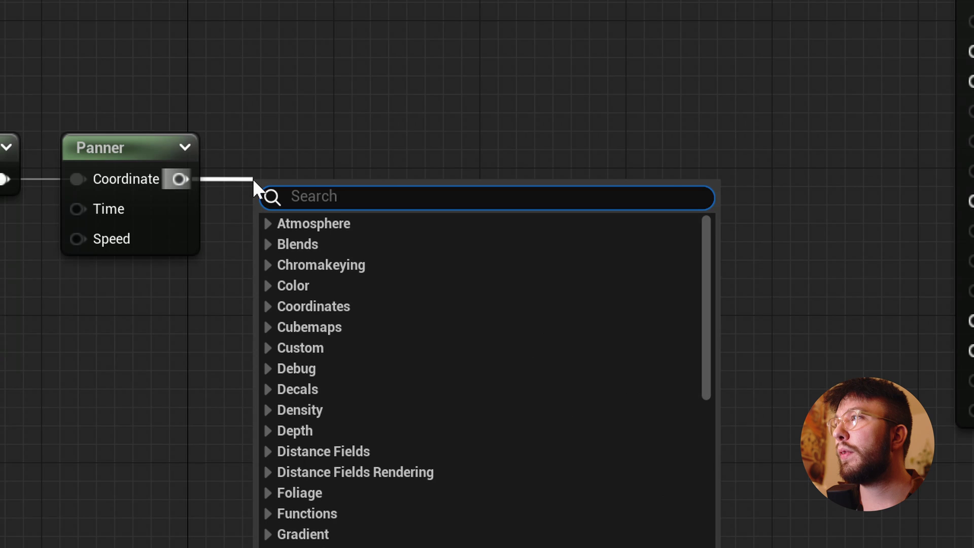
text(gene)
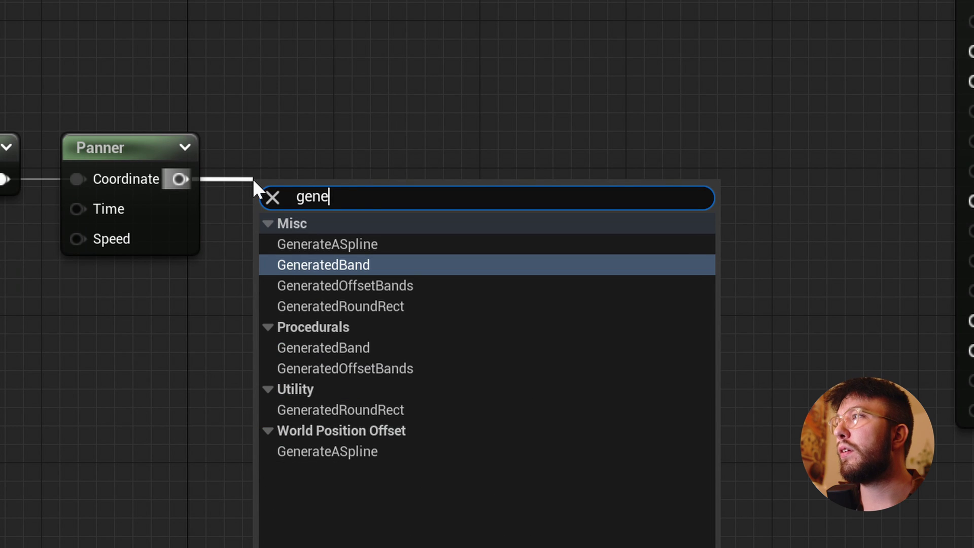
key(Return)
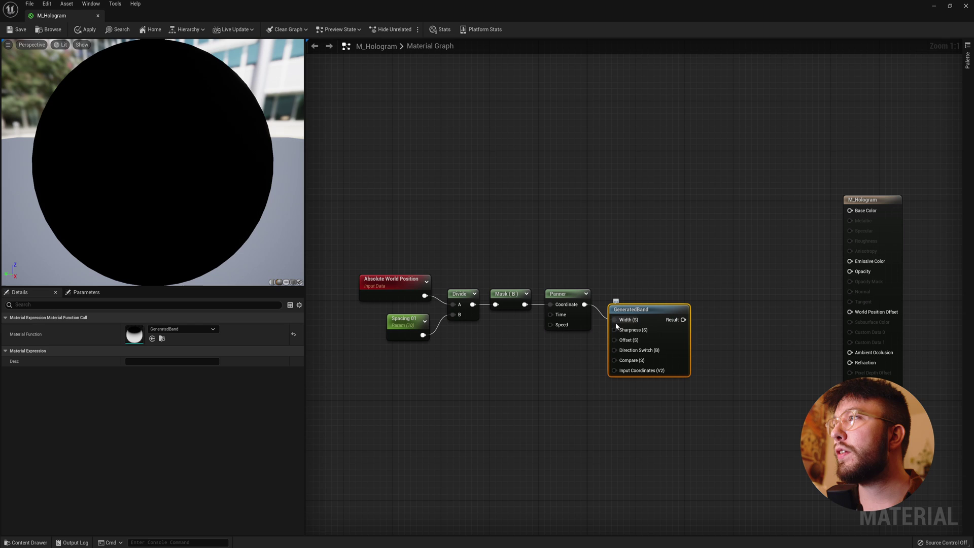
alt+click(614, 320)
drag(633, 308, 630, 248)
drag(585, 305, 612, 311)
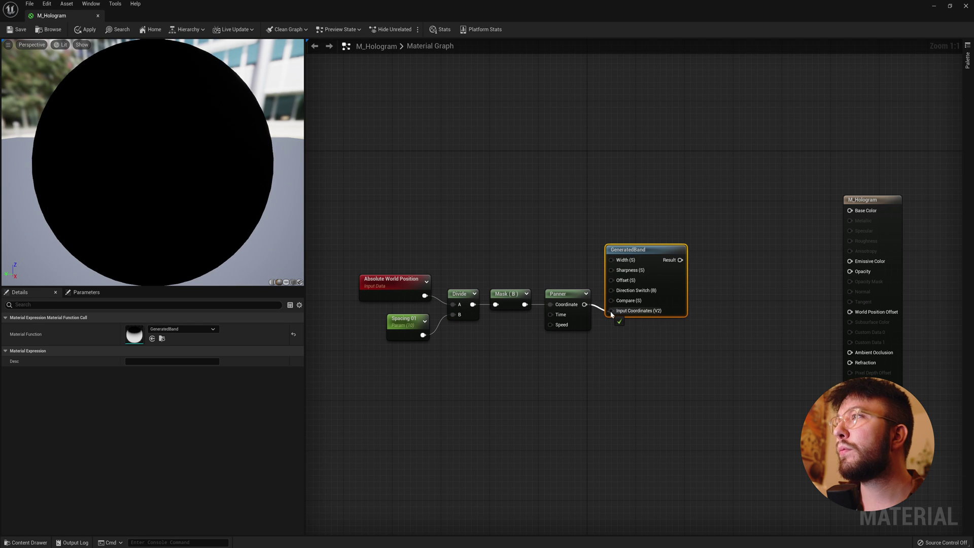
drag(629, 249, 630, 243)
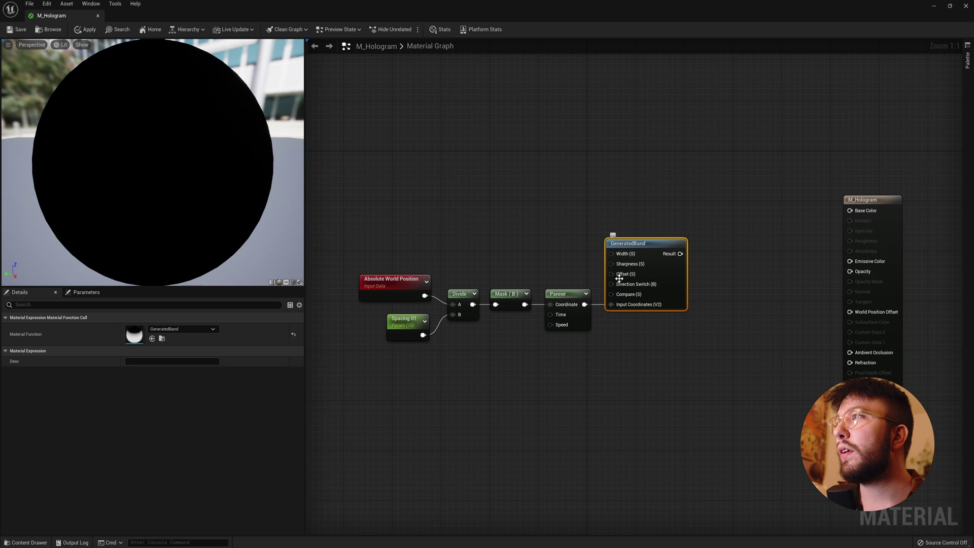
Step: Add a 'Line Width 01' scalar parameter defaulting to 0.7, wired to GeneratedBand's Width
click(548, 245)
text(sss)
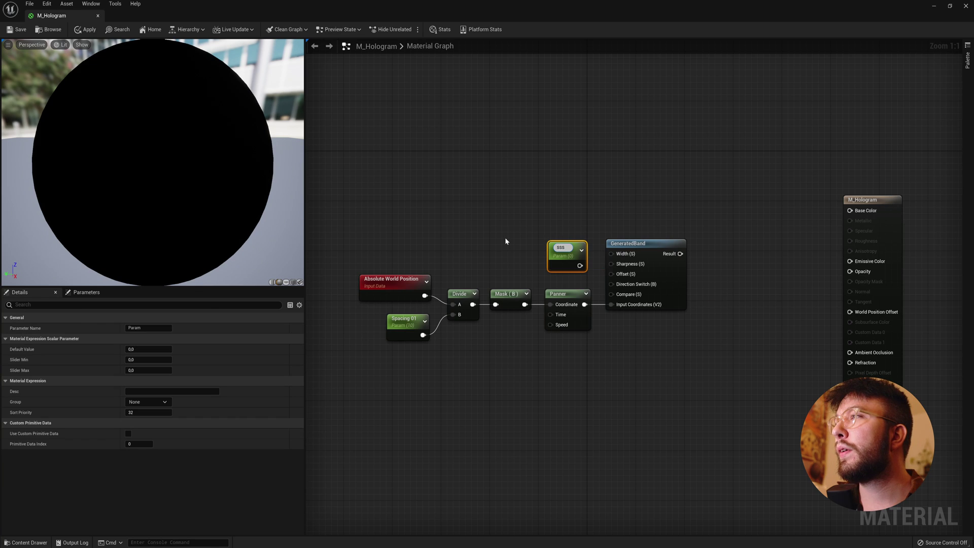
key(BackSpace)
key(BackSpace)
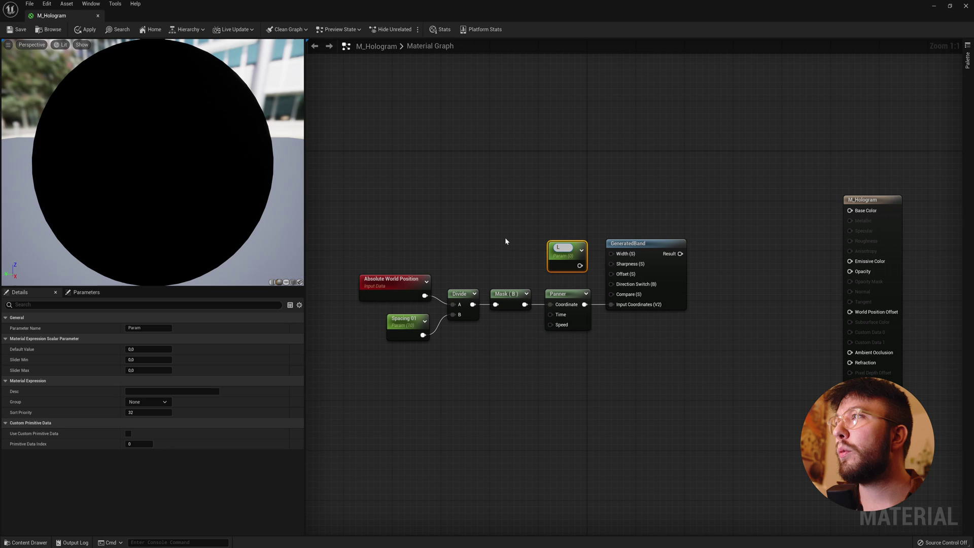
text(Line Width 01)
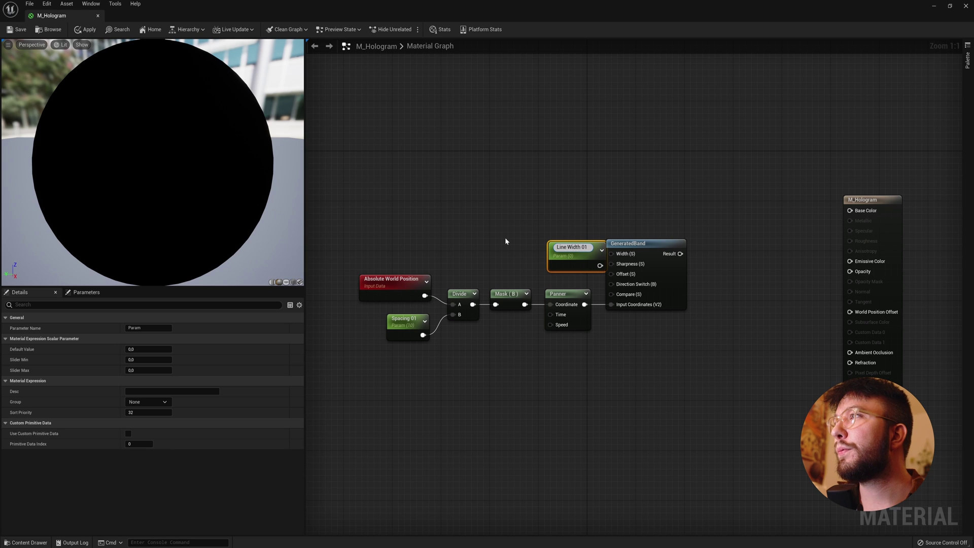
key(Return)
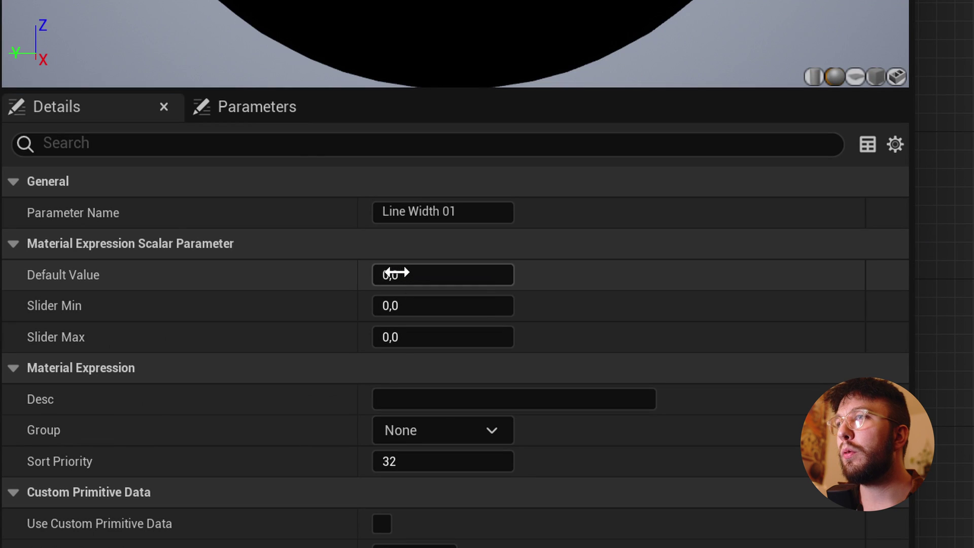
click(134, 349)
text(0,7)
key(Return)
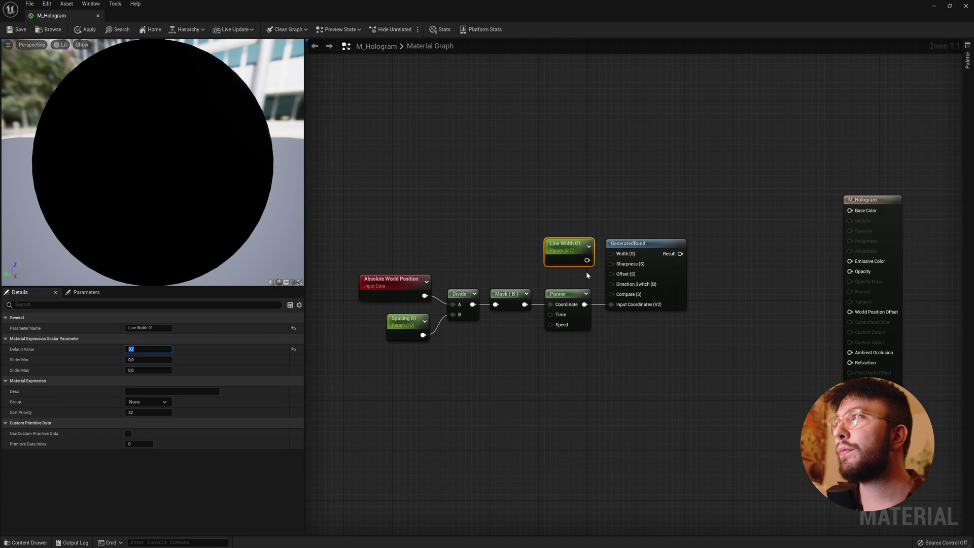
drag(586, 260, 611, 253)
click(627, 351)
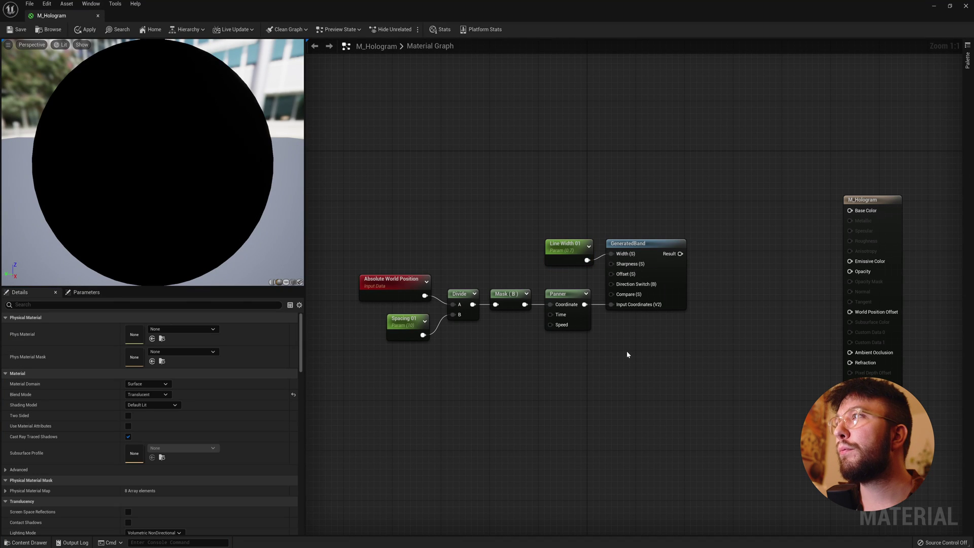
Step: Move the seven-node band chain higher in the graph
drag(520, 264, 688, 371)
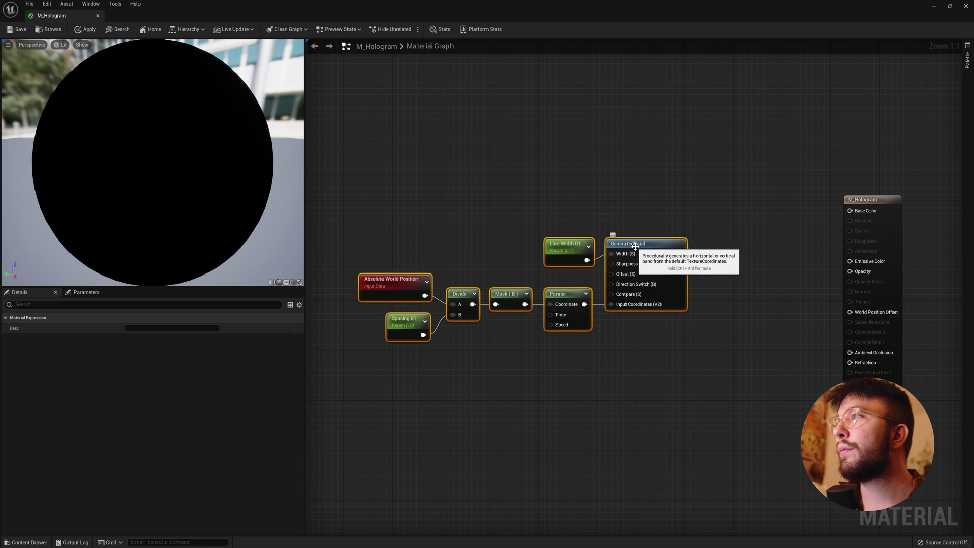
drag(632, 249, 626, 169)
click(604, 312)
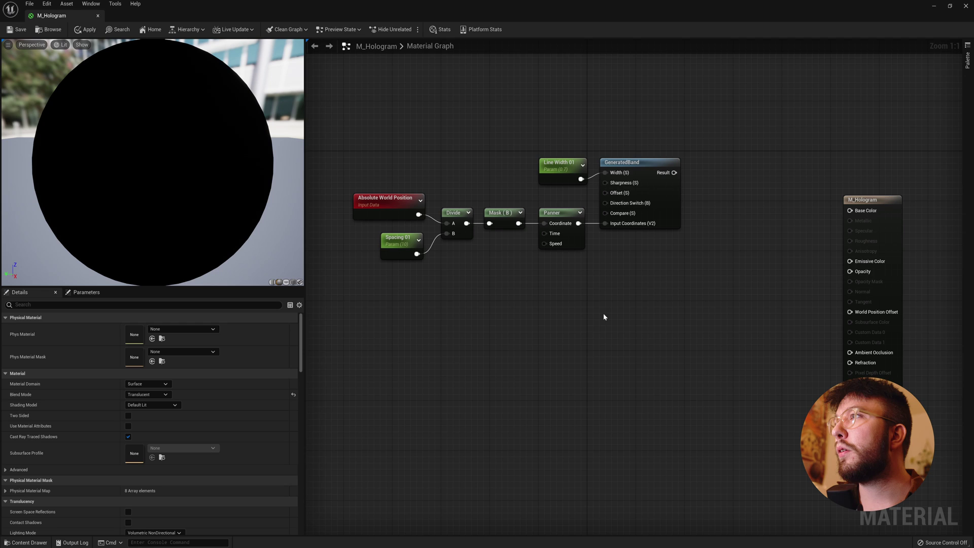
Step: Duplicate the band chain and place the copy below the original
drag(347, 298, 645, 145)
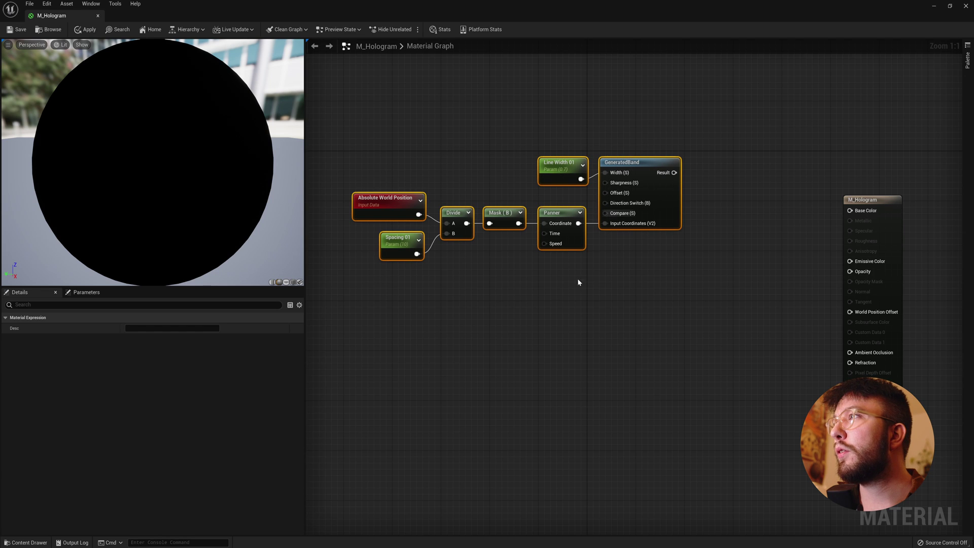
click(501, 331)
key(ctrl+v)
drag(672, 300, 642, 300)
click(633, 287)
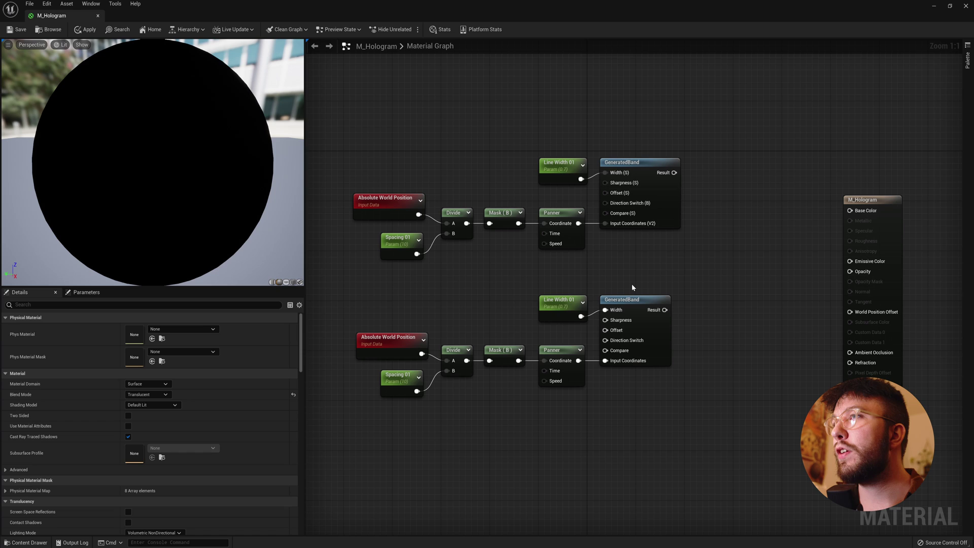
Step: Rename the copied width parameter 'Line Width 02' and set its default value to 0.5
click(570, 300)
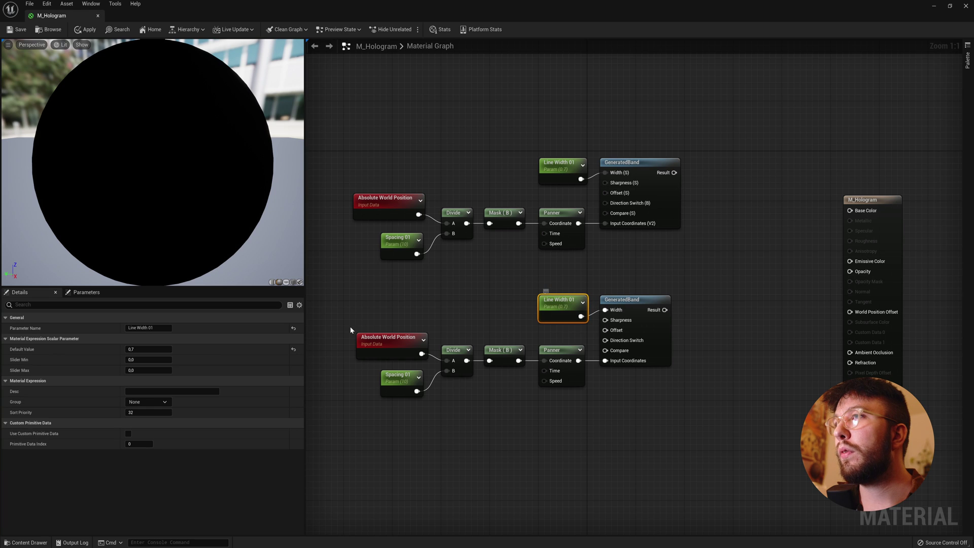
click(160, 329)
click(159, 329)
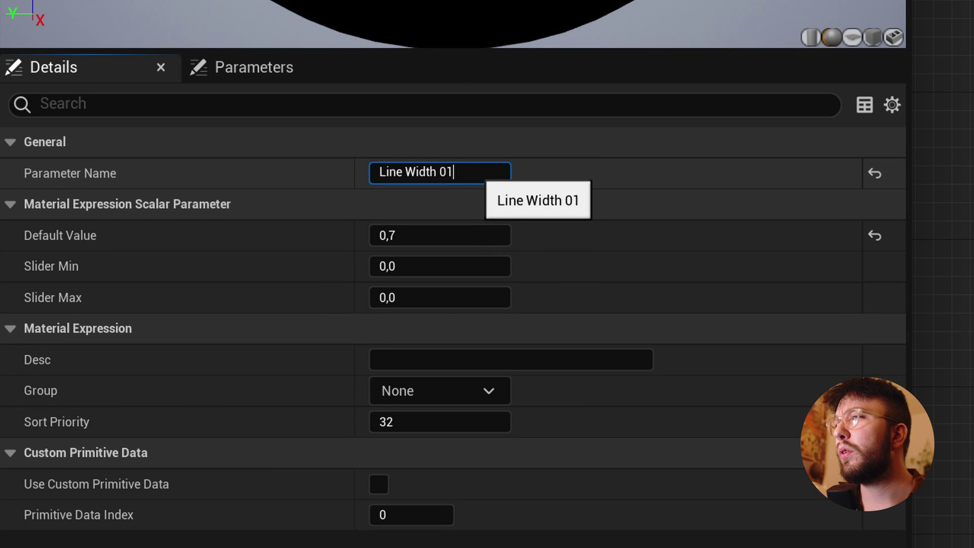
text(2)
key(Return)
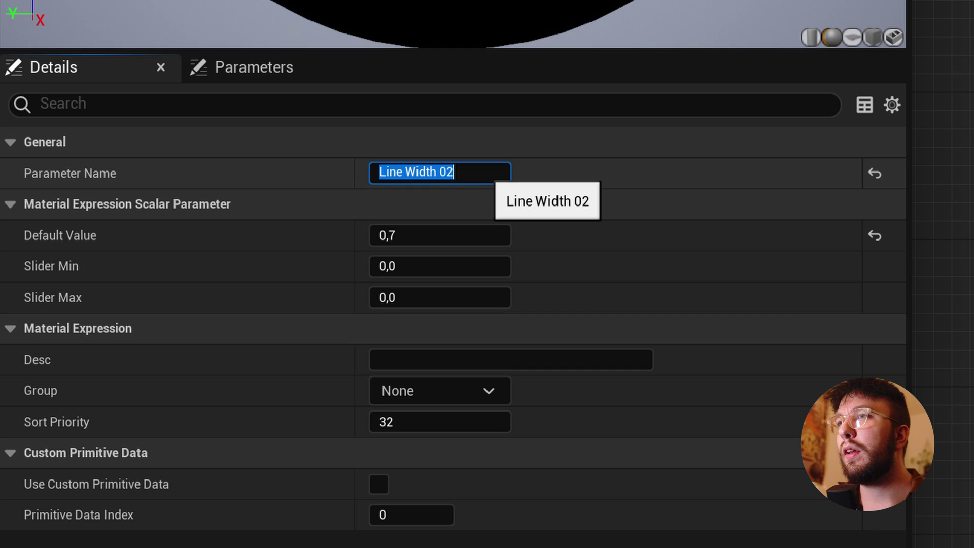
mouse_move(449, 243)
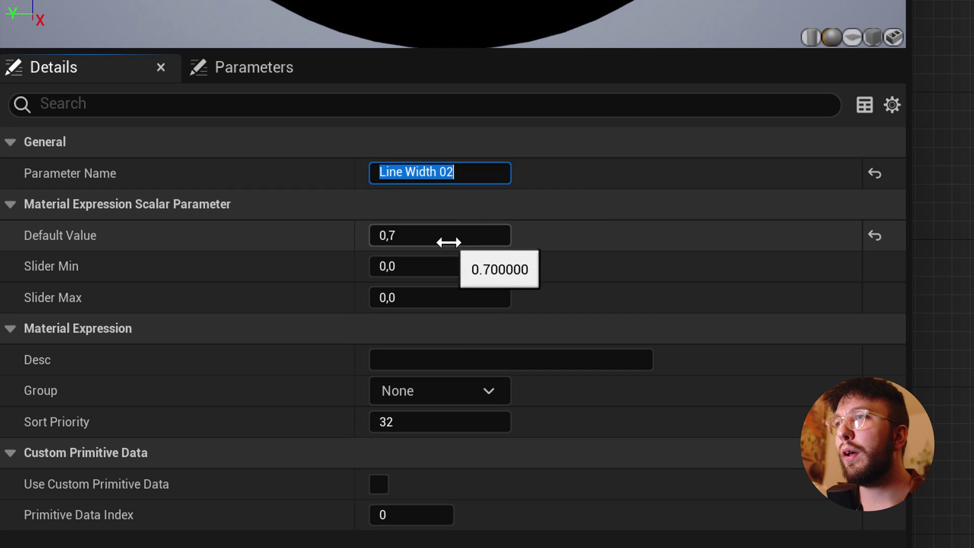
click(449, 242)
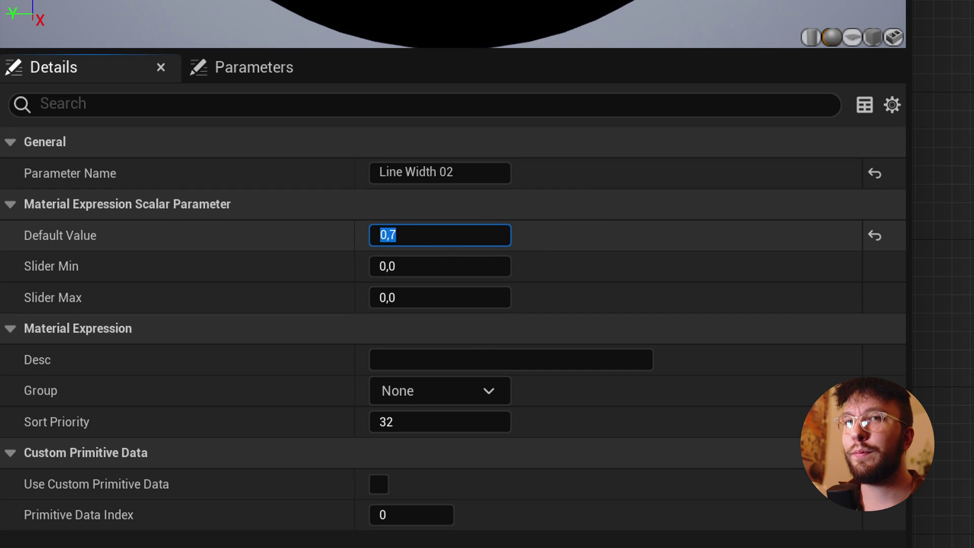
text(0,5)
key(Return)
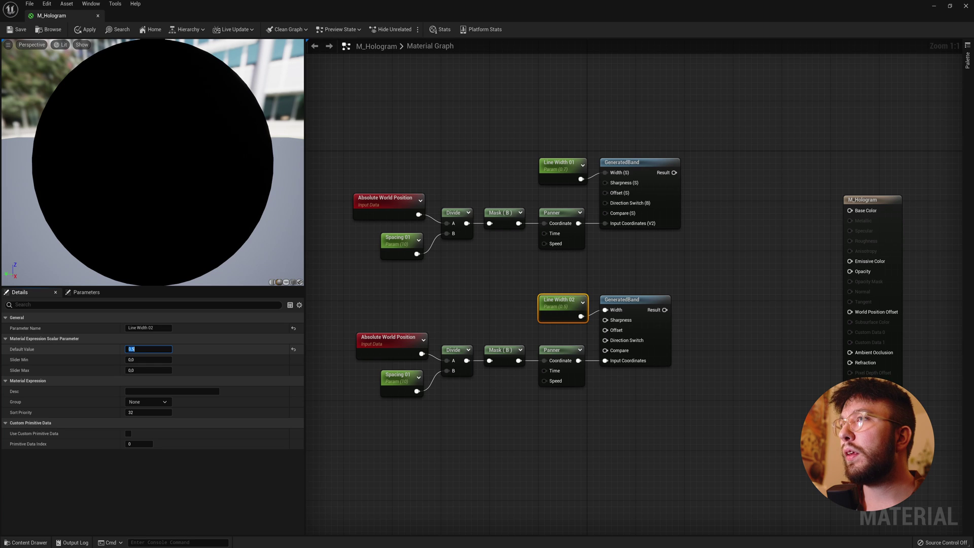
Step: Set the copied Panner's Speed Y to 4 in Details
click(556, 349)
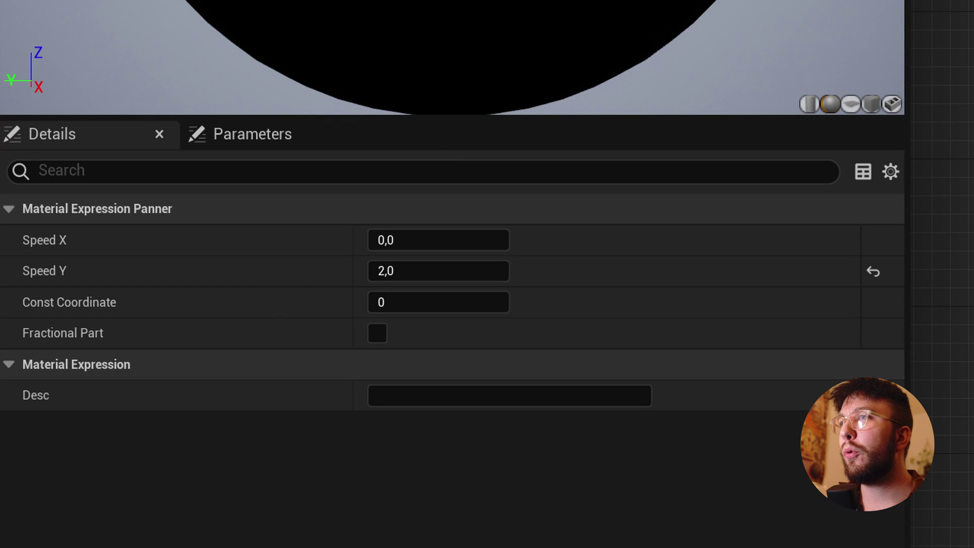
click(458, 271)
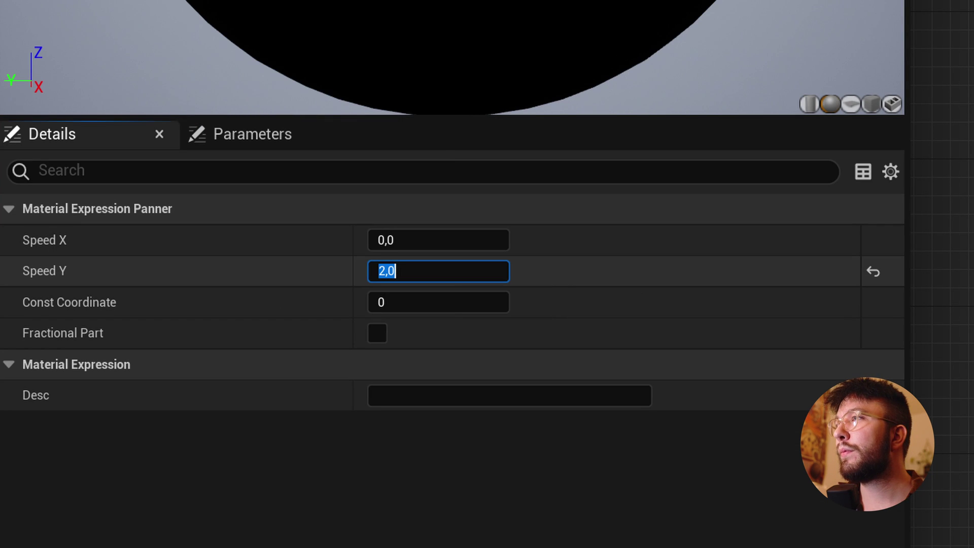
text(4)
key(Return)
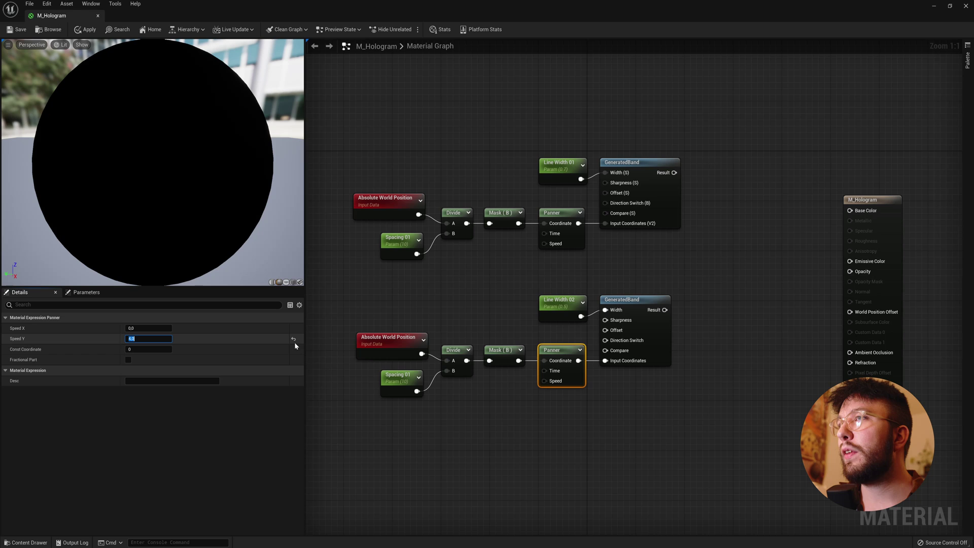
Step: Rename the copied Spacing 01 to 'Spacing 02' with a default value of 20
click(391, 375)
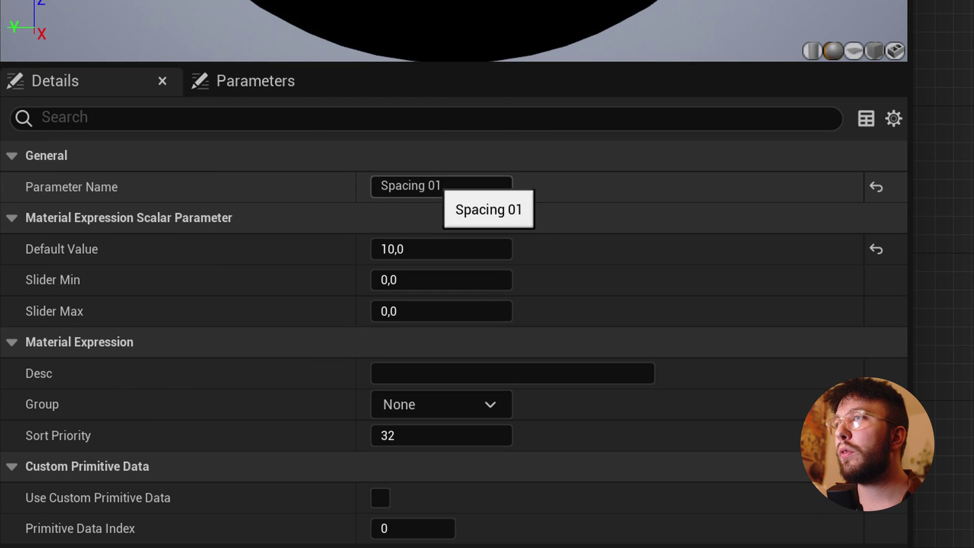
click(153, 328)
key(End)
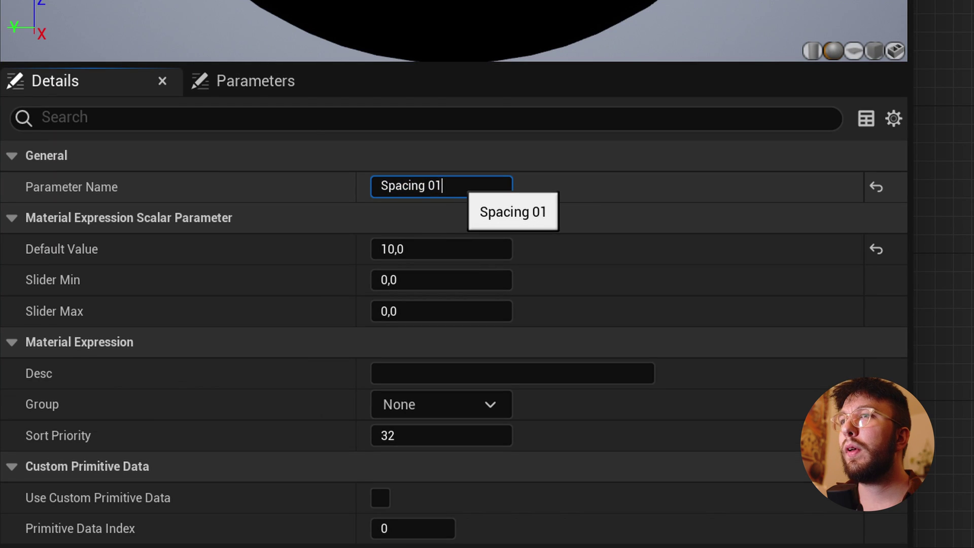
key(Return)
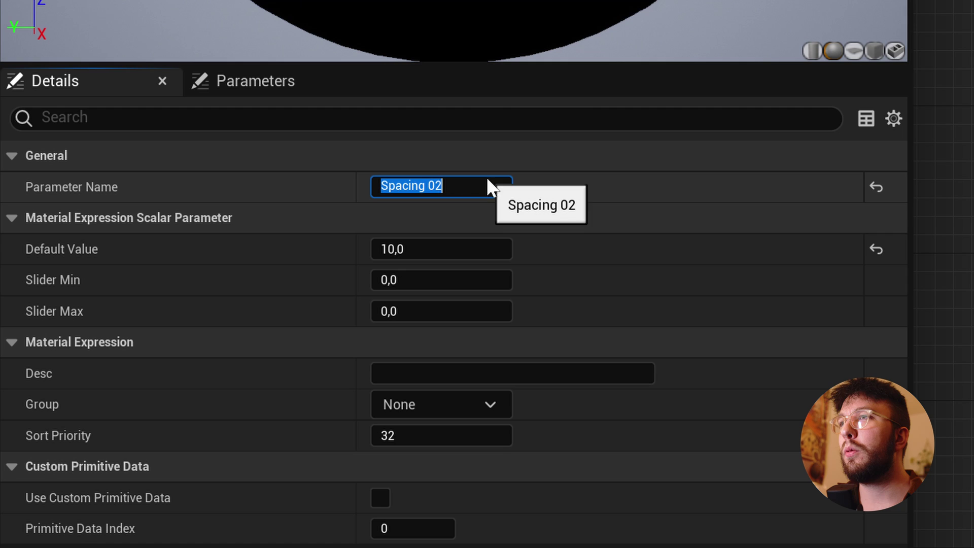
click(450, 244)
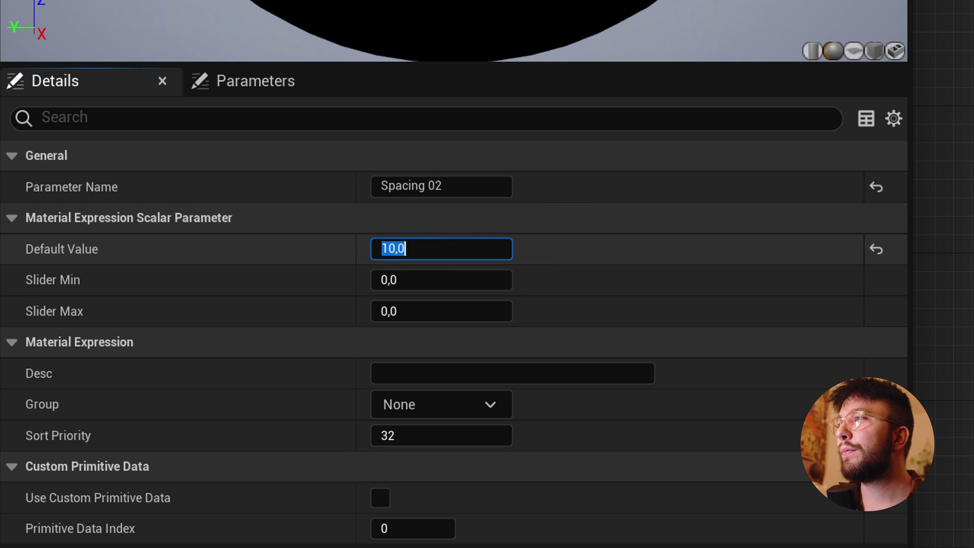
text(20)
key(Return)
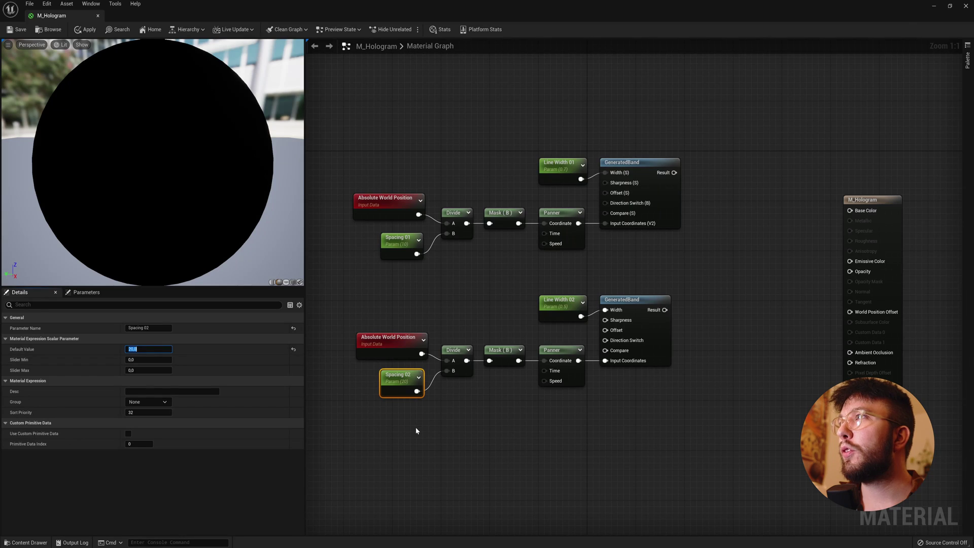
Step: Duplicate the second band chain with Ctrl+D and place the third copy below it
click(416, 430)
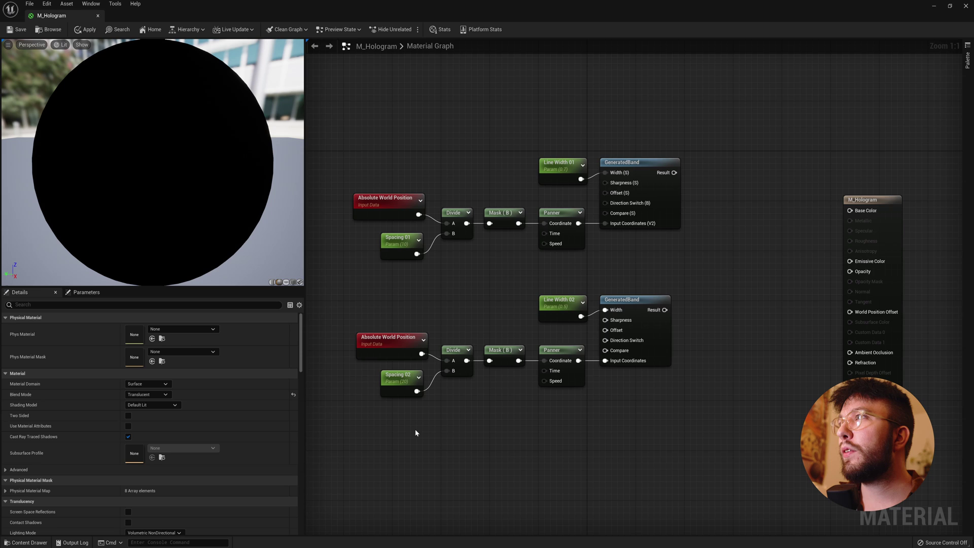
right_drag(424, 373, 434, 318)
drag(343, 323, 649, 188)
key(ctrl+d)
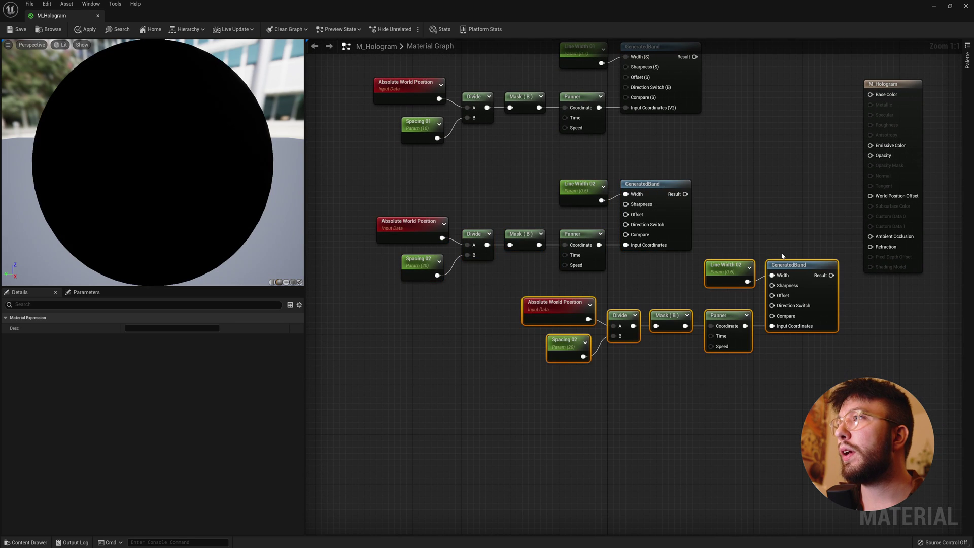
drag(788, 263, 646, 324)
click(638, 303)
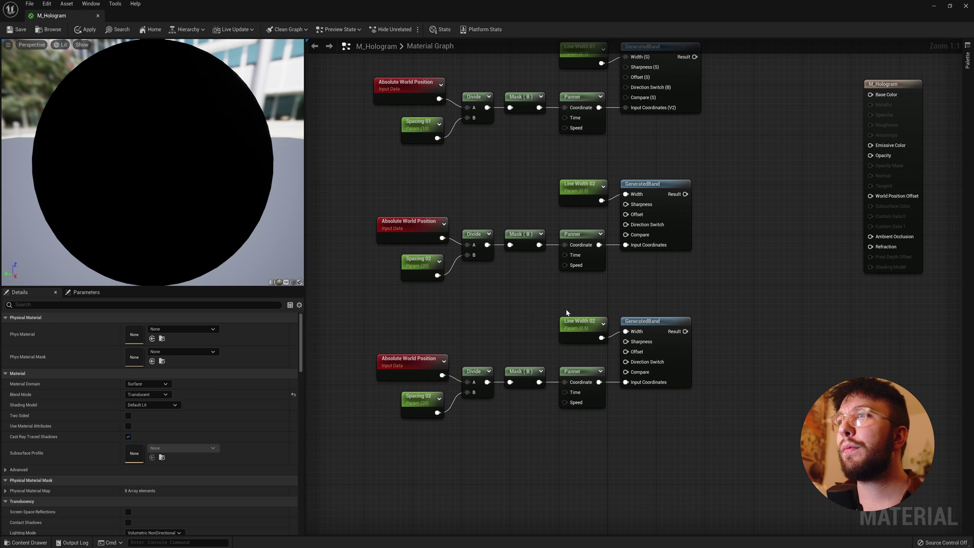
Step: Rename the third chain's width parameter to 'Line Width 03'
click(580, 323)
click(160, 325)
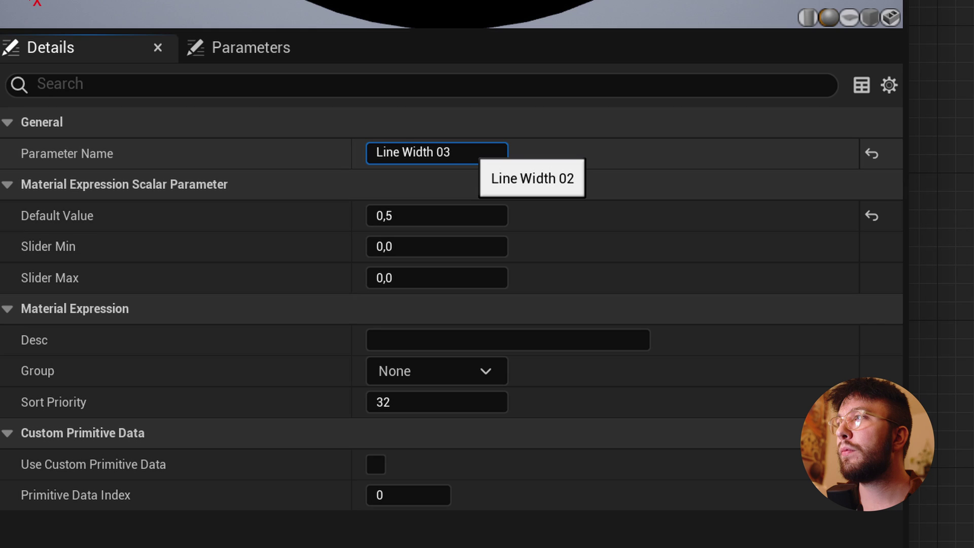
text(3)
key(Return)
click(417, 319)
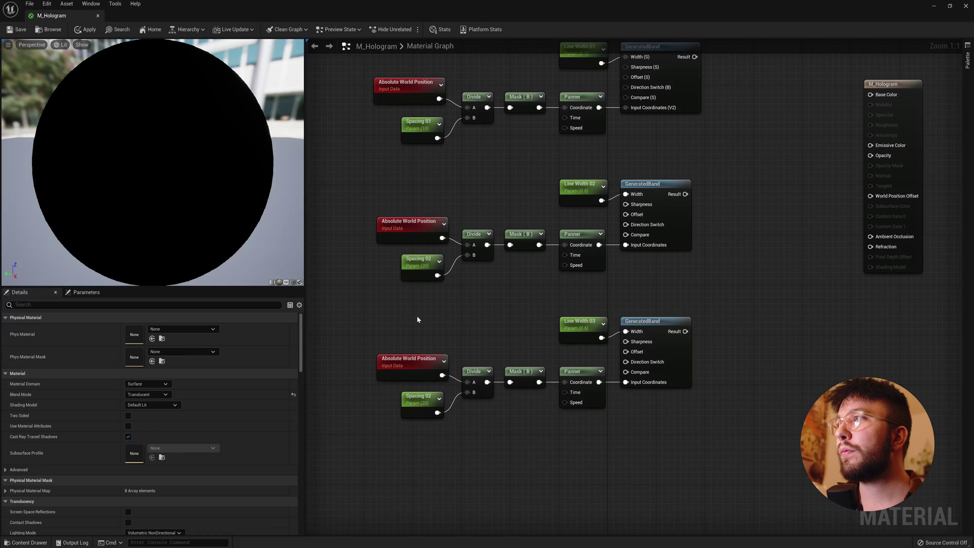
click(571, 323)
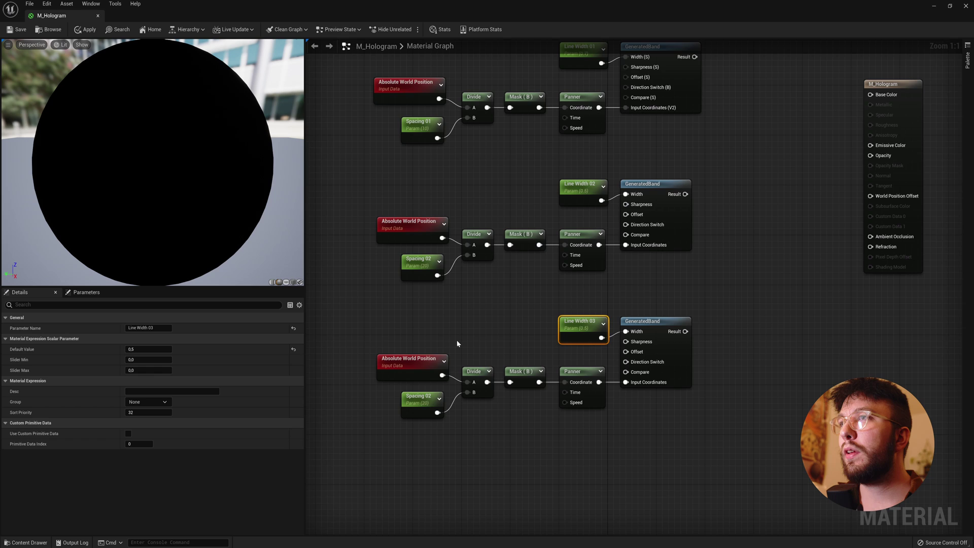
Step: Rename the third chain's spacing parameter to 'Spacing 03' with a default value of 1
right_drag(456, 343, 462, 302)
click(426, 358)
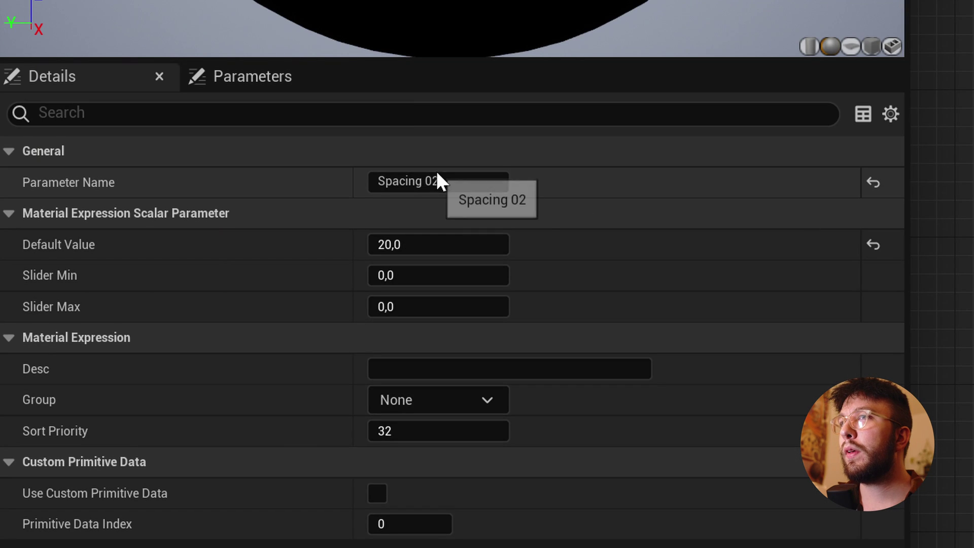
click(147, 328)
key(BackSpace)
text(3)
key(Return)
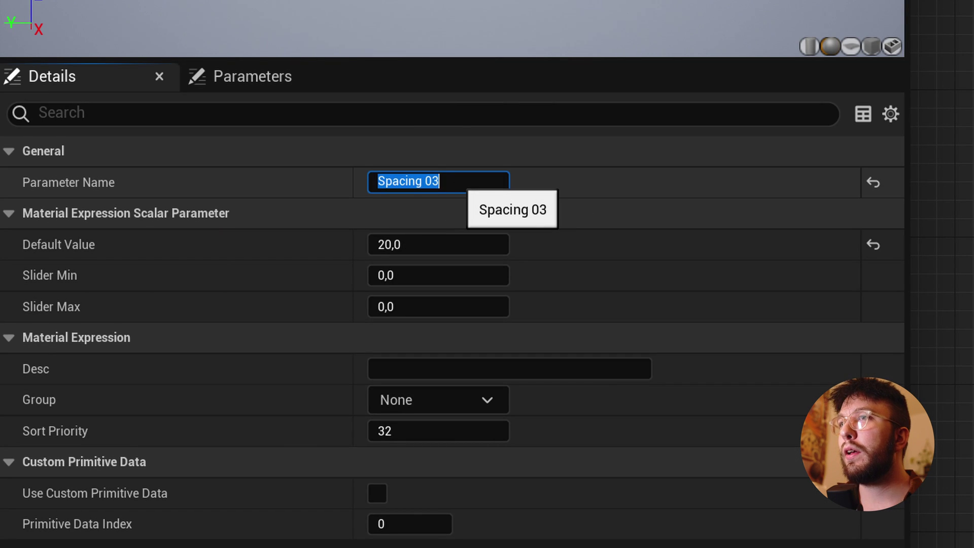
click(437, 246)
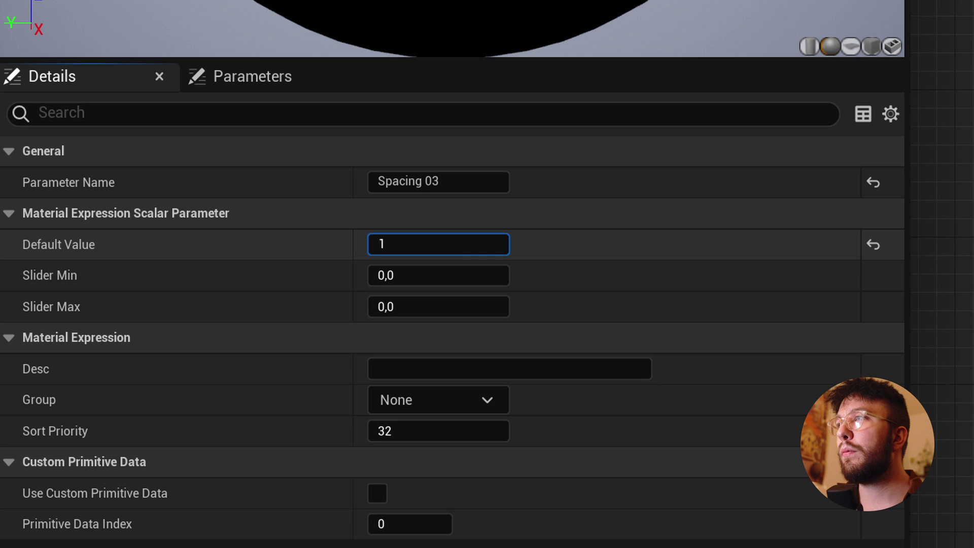
key(Return)
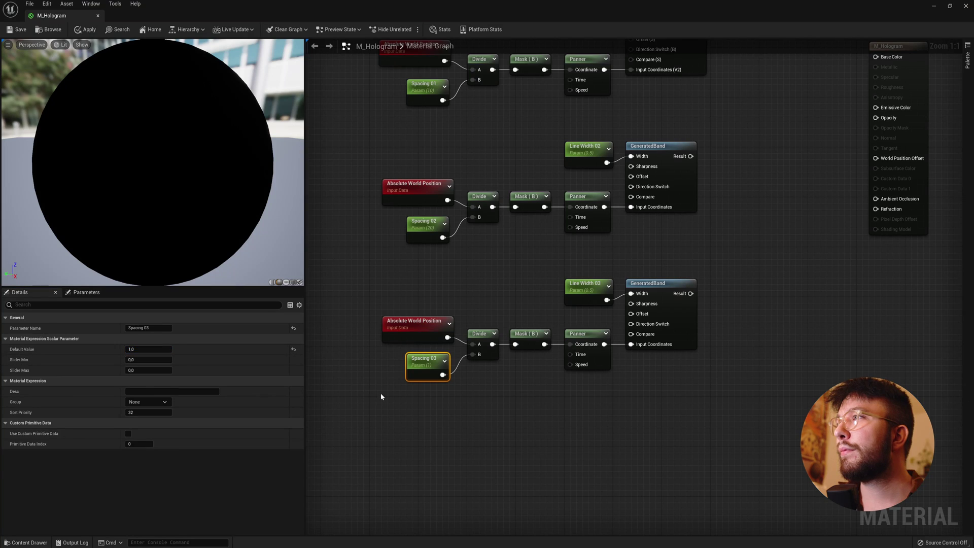
click(381, 392)
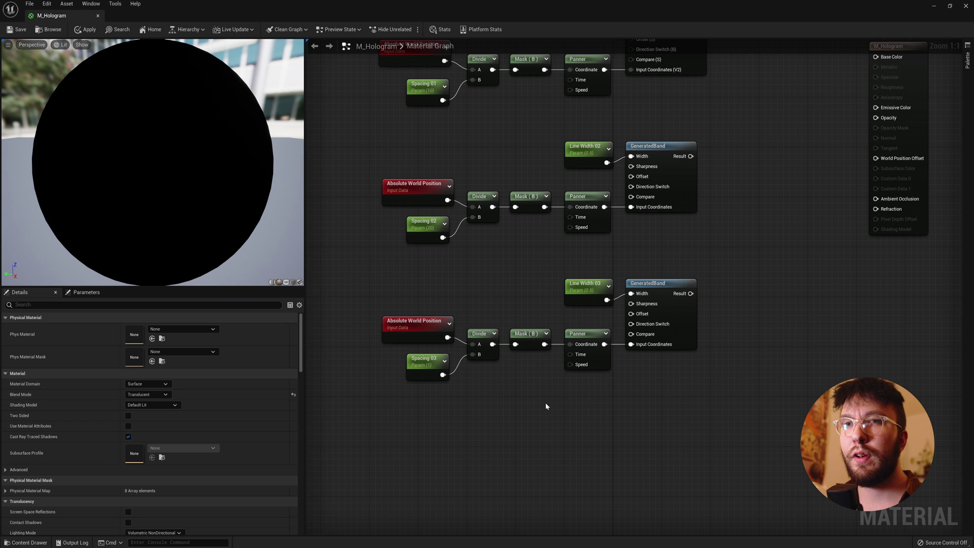
right_drag(635, 426, 638, 312)
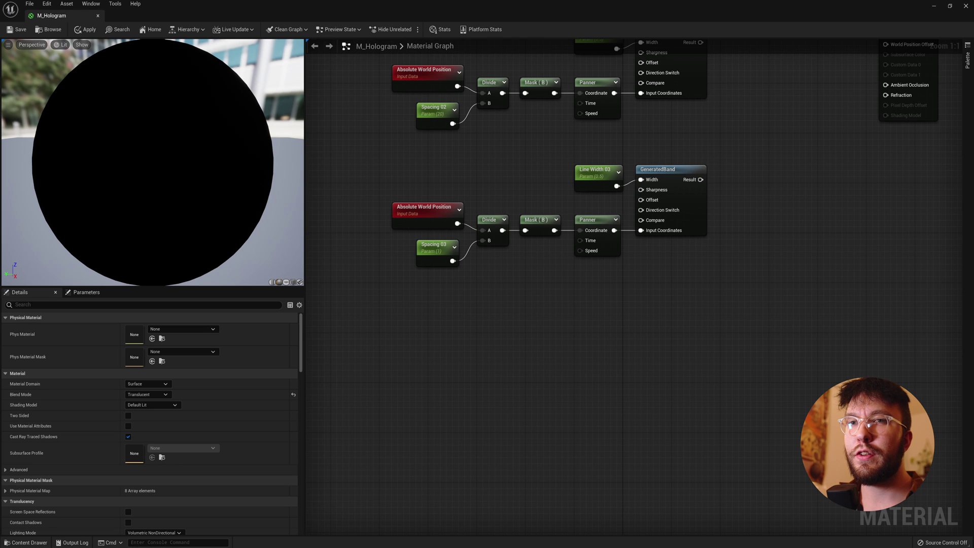
Step: Add a Fresnel_Function node below the band chains
right_drag(555, 349, 604, 321)
right_click(605, 321)
text(fre)
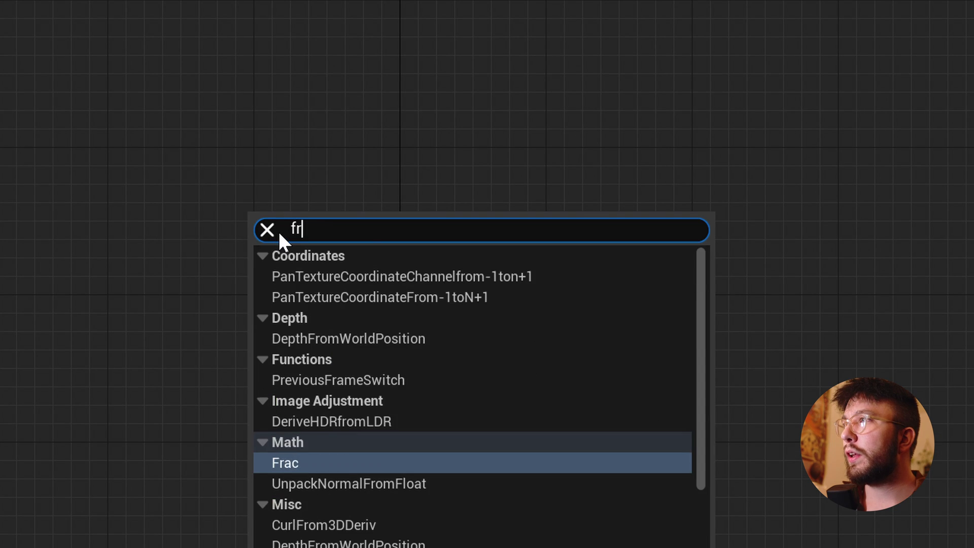
key(Up)
key(Up)
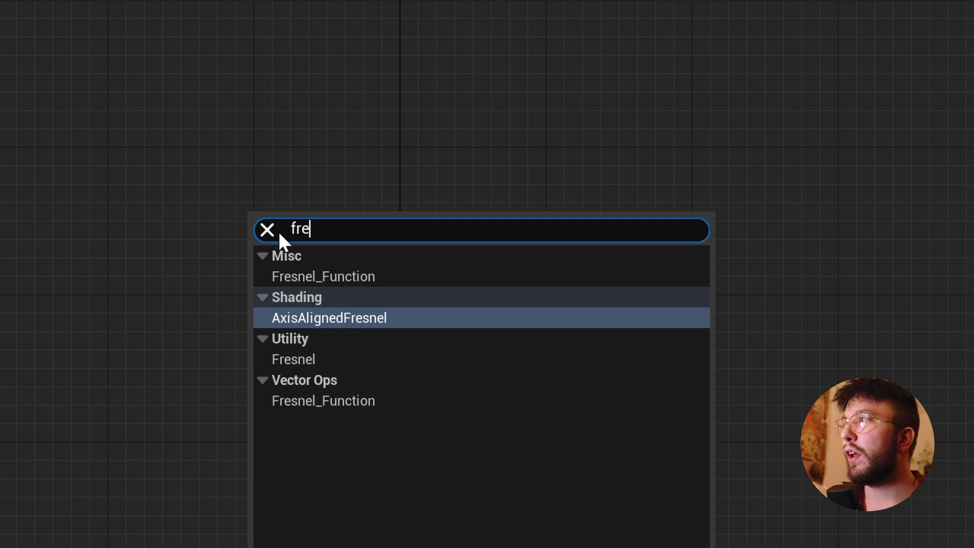
key(Return)
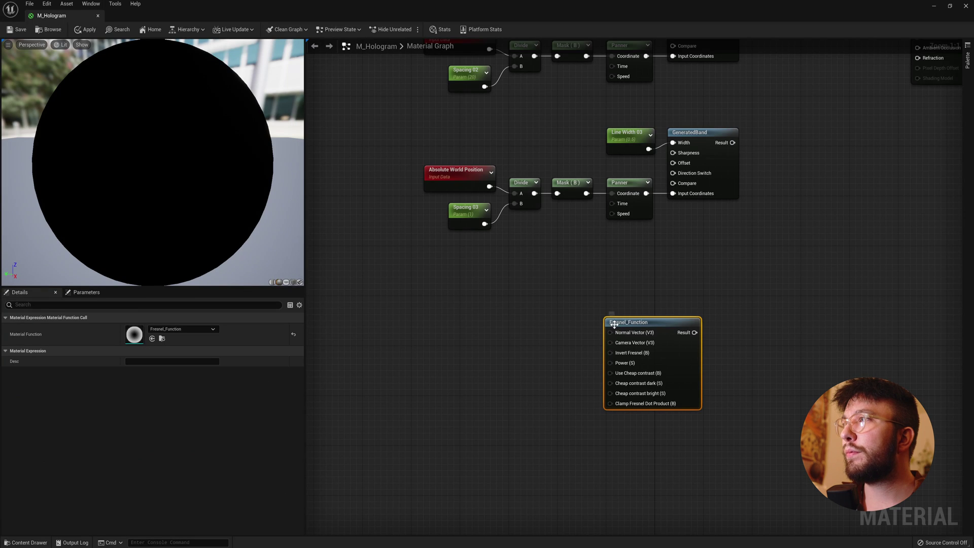
drag(614, 324, 653, 321)
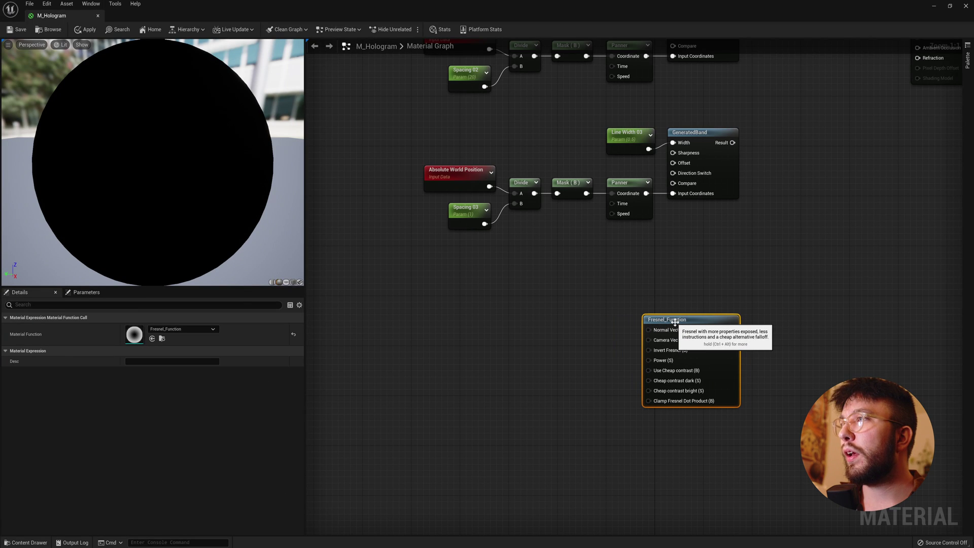
Step: Add a 'Glow Power' scalar parameter, default 5, wired into Fresnel_Function's Power input
click(504, 336)
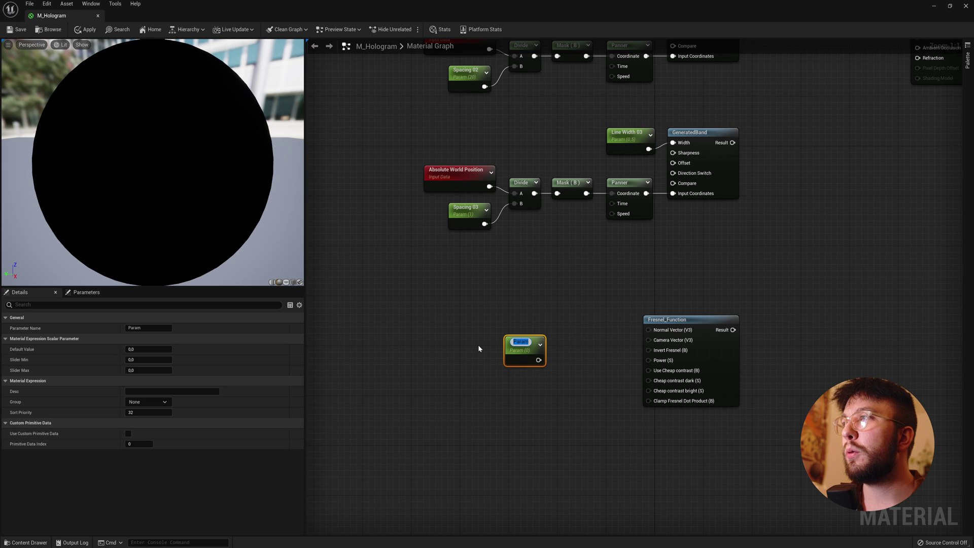
text(G)
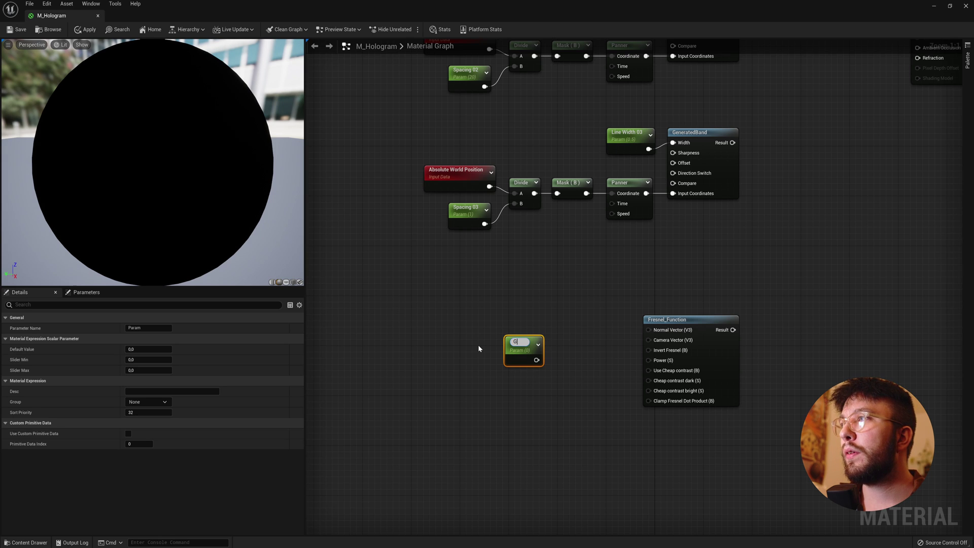
text(low )
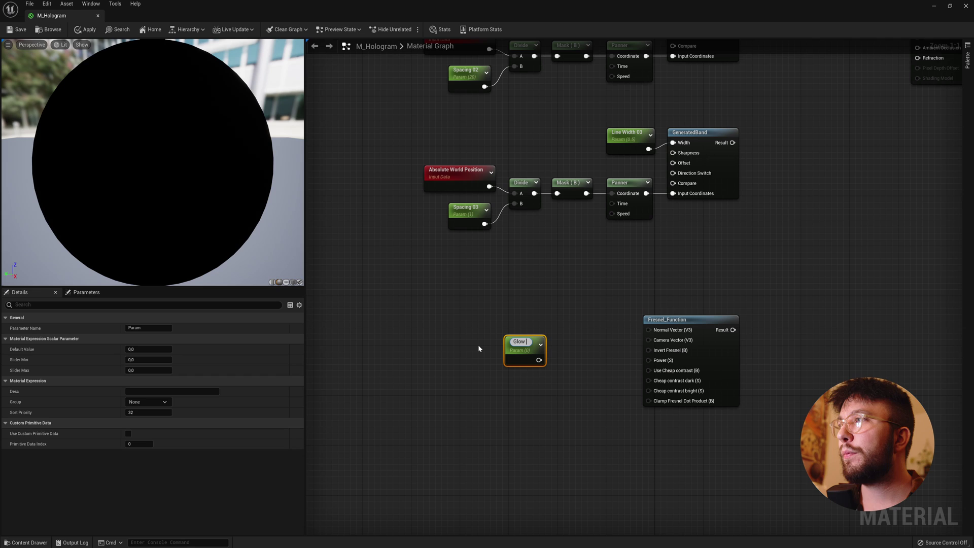
text(Power)
key(Return)
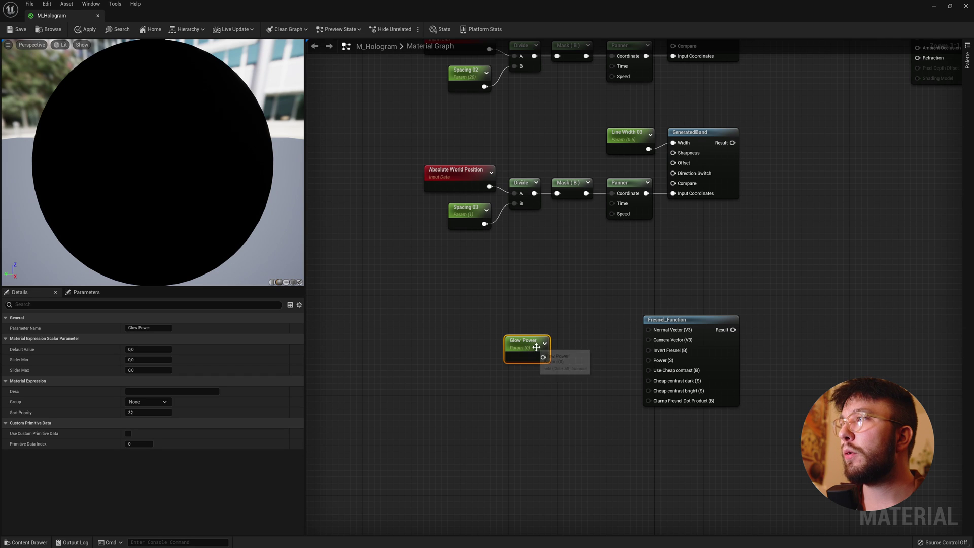
drag(542, 346, 651, 360)
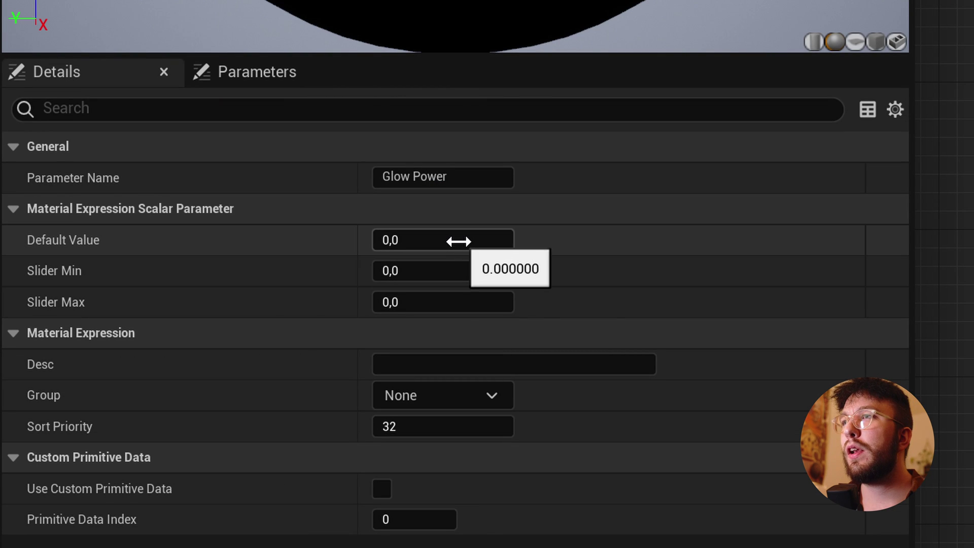
click(459, 239)
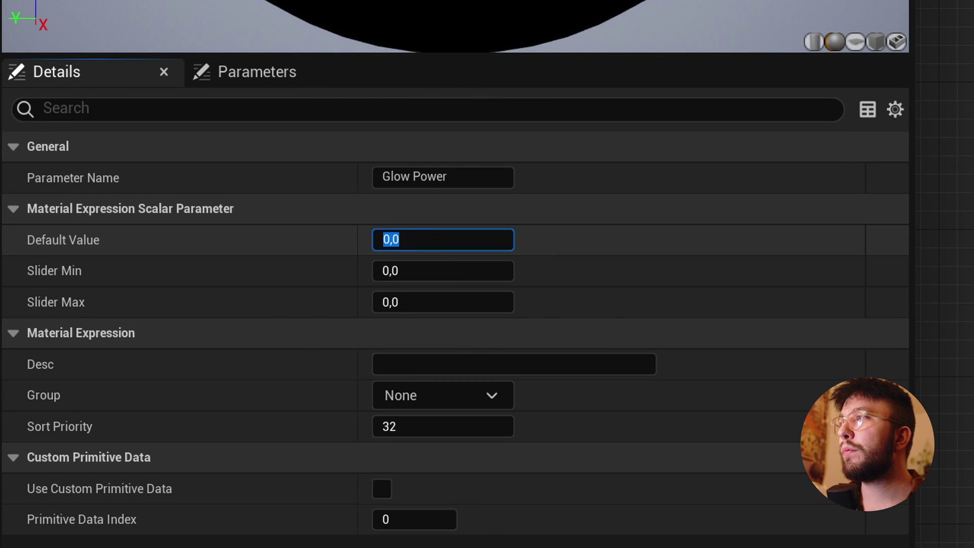
text(5)
key(Return)
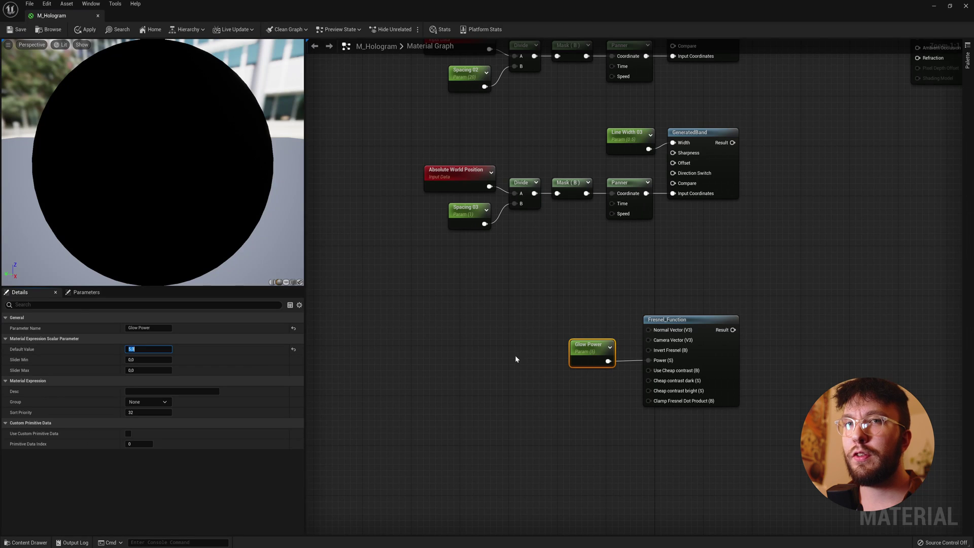
click(509, 365)
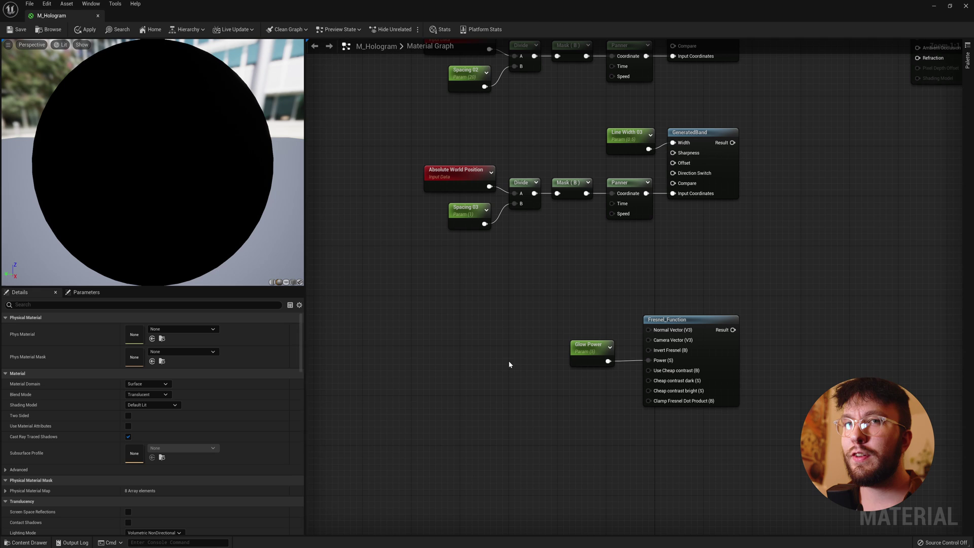
right_drag(509, 381, 509, 341)
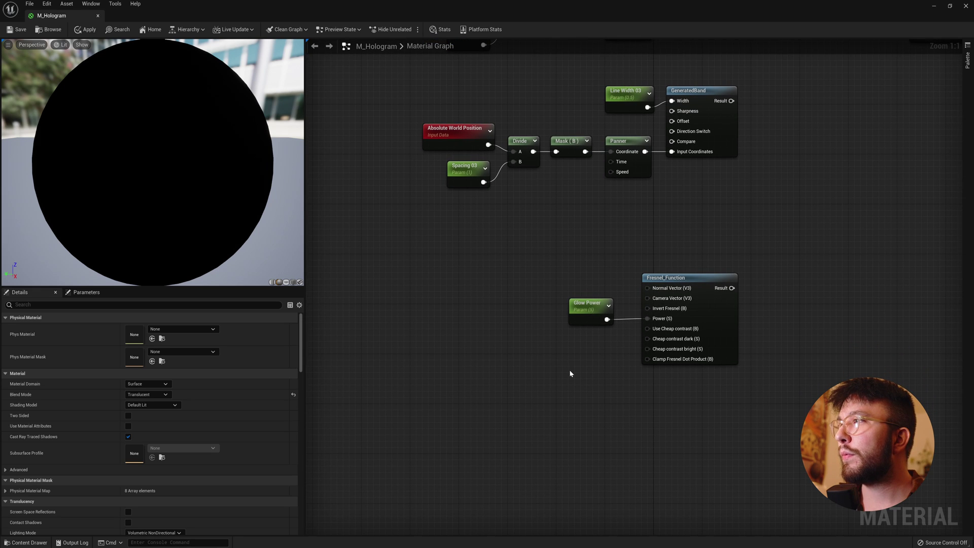
Step: Place a Texture Sample below the Fresnel node and assign it the T_Perlin_Noise_M texture
click(664, 419)
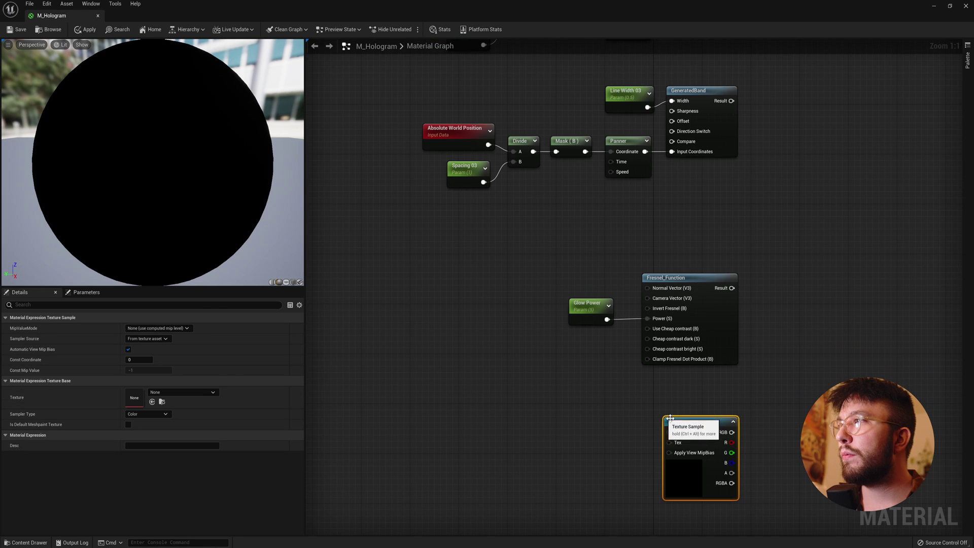
drag(665, 413, 645, 385)
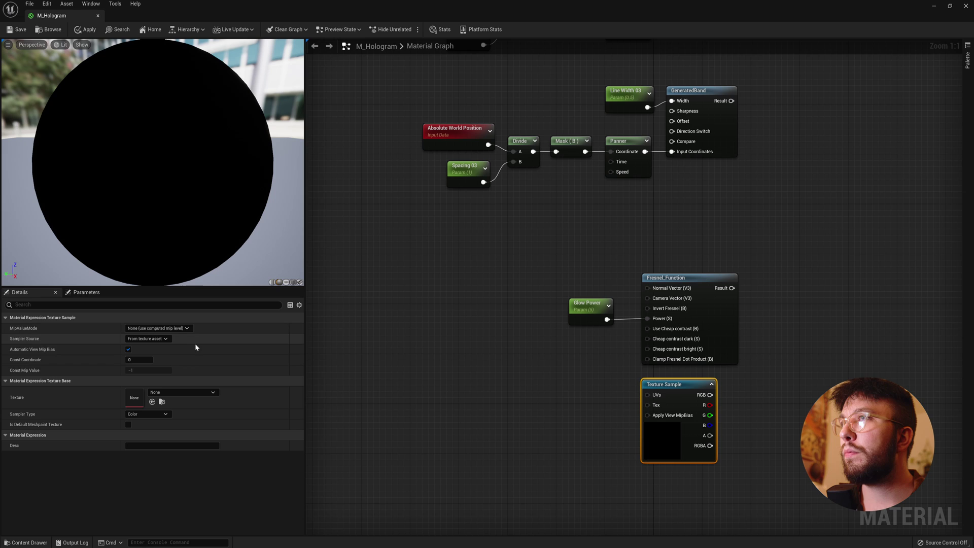
click(172, 391)
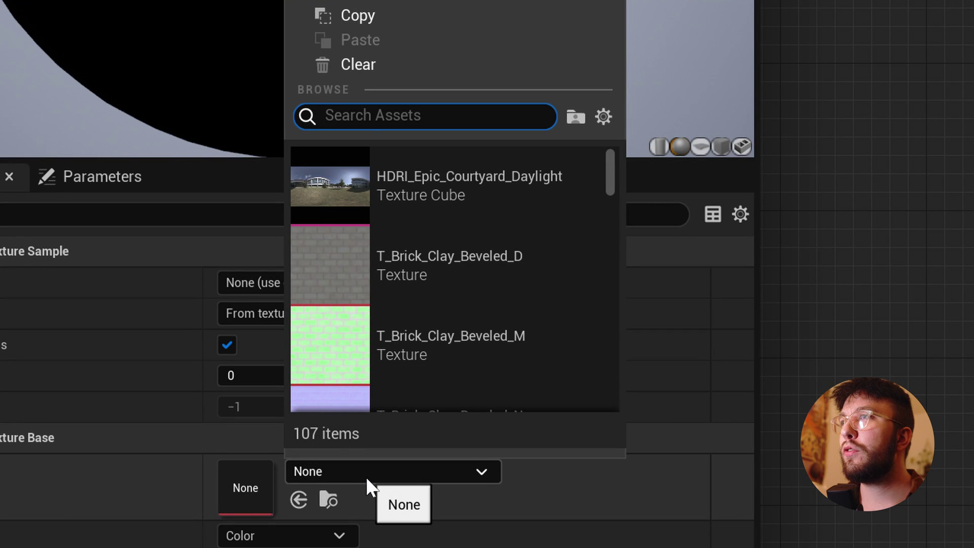
text(perl)
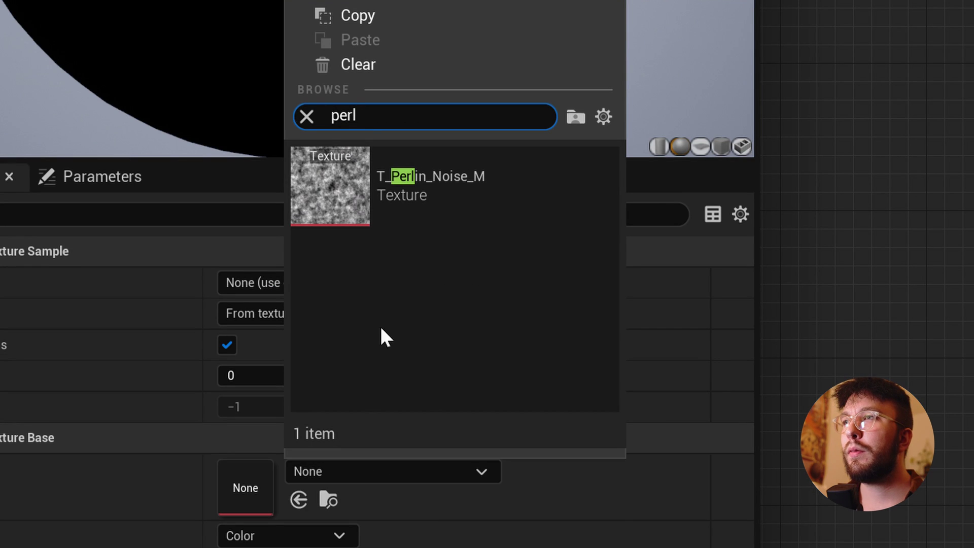
click(425, 203)
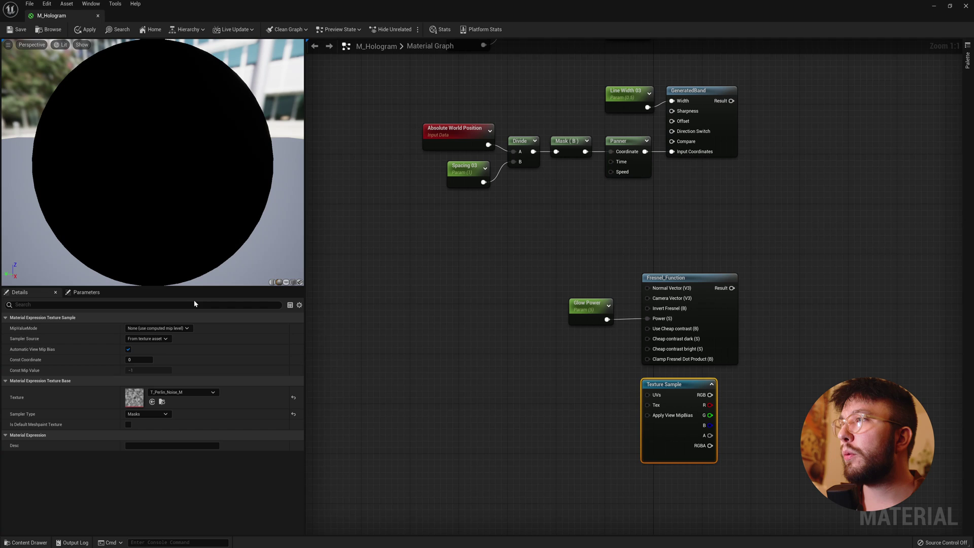
click(541, 404)
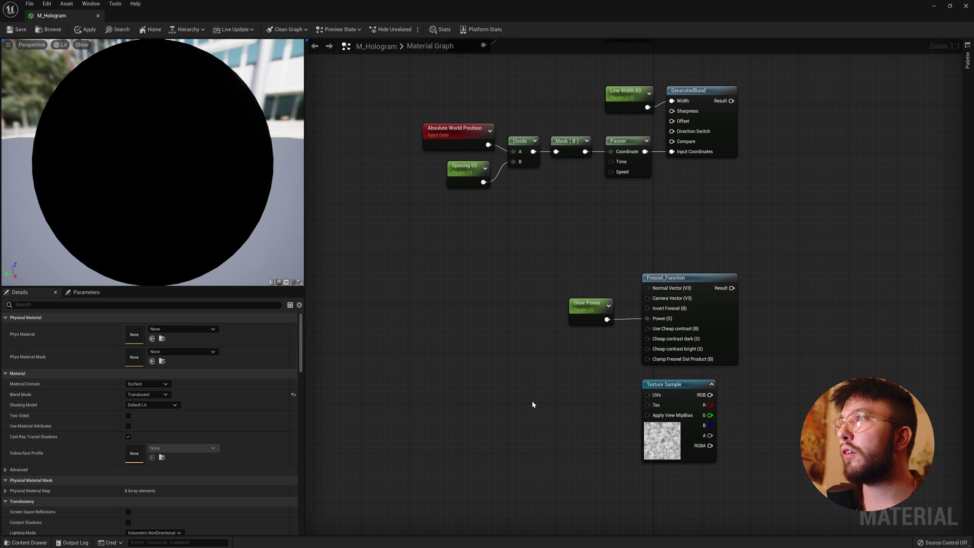
Step: Add a Panner node and wire its output into the noise Texture Sample's UVs
right_click(558, 392)
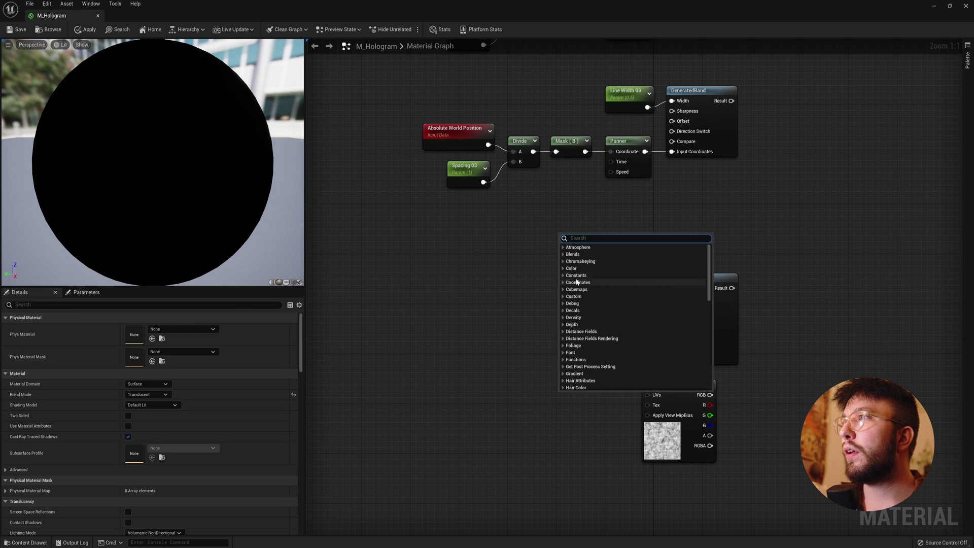
text(panner)
key(Return)
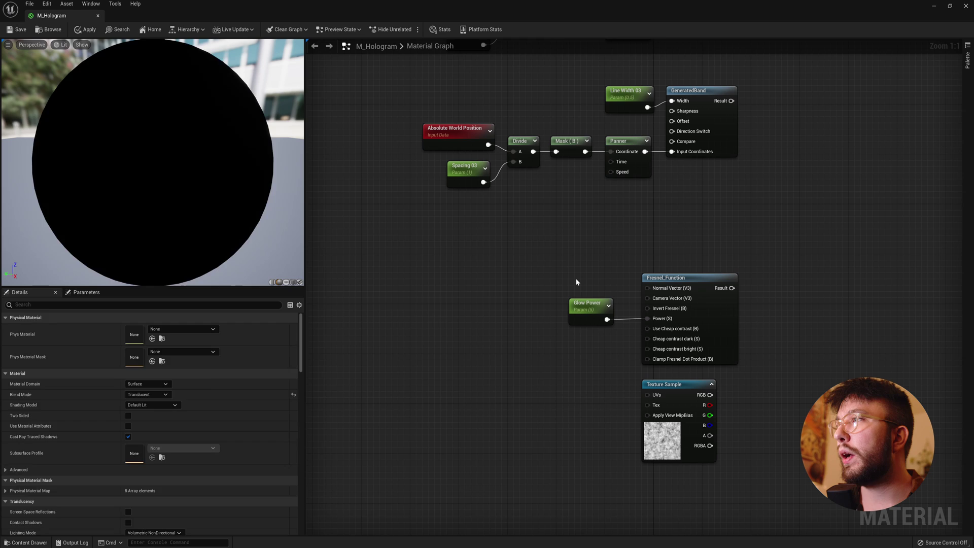
drag(597, 408, 651, 395)
drag(580, 400, 602, 387)
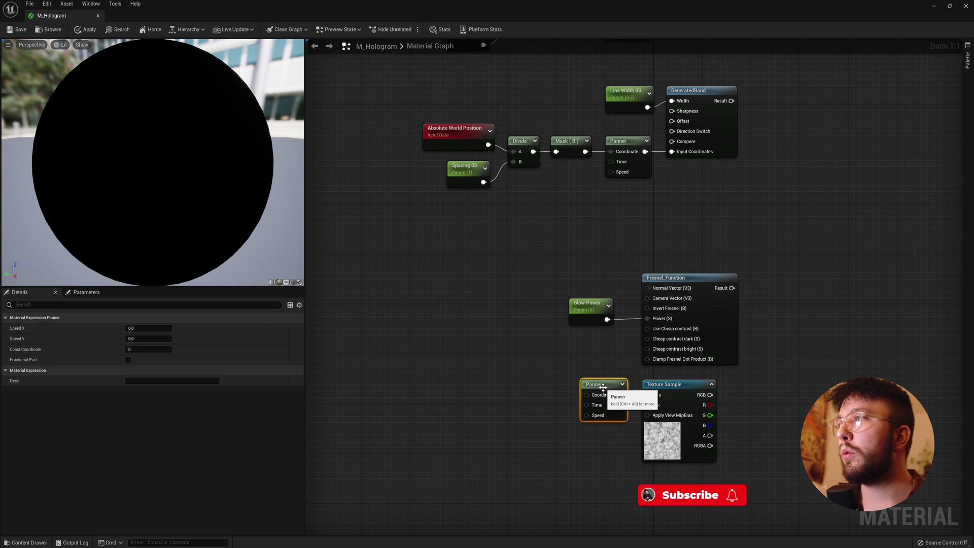
click(552, 396)
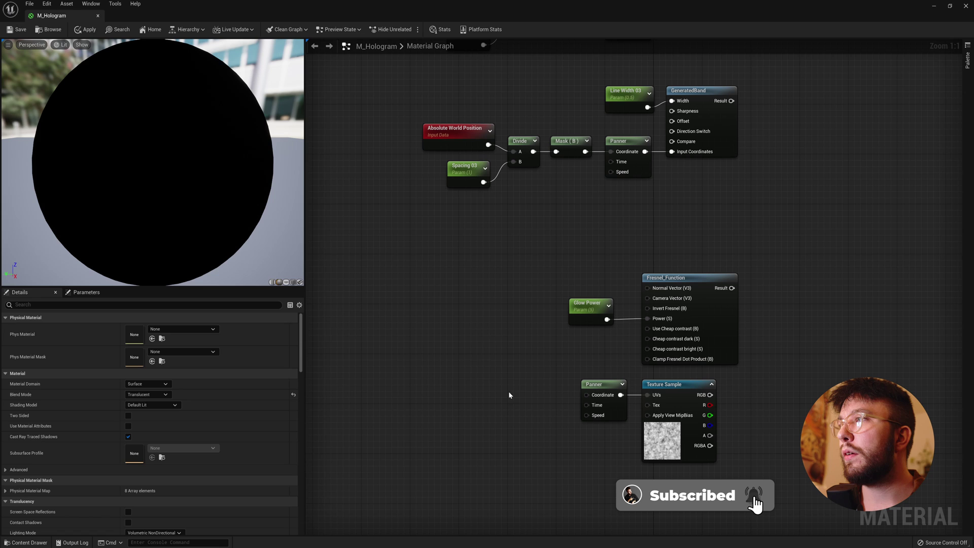
Step: Add a Constant3Vector as the Panner Speed, convert it to parameter 'Edge Glow Speed' with G 0,05
click(477, 391)
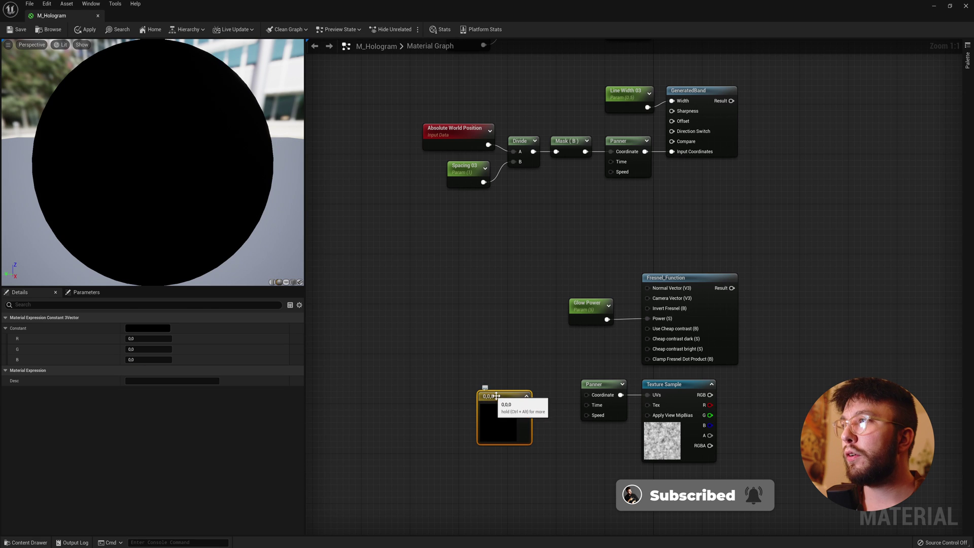
drag(497, 396, 586, 414)
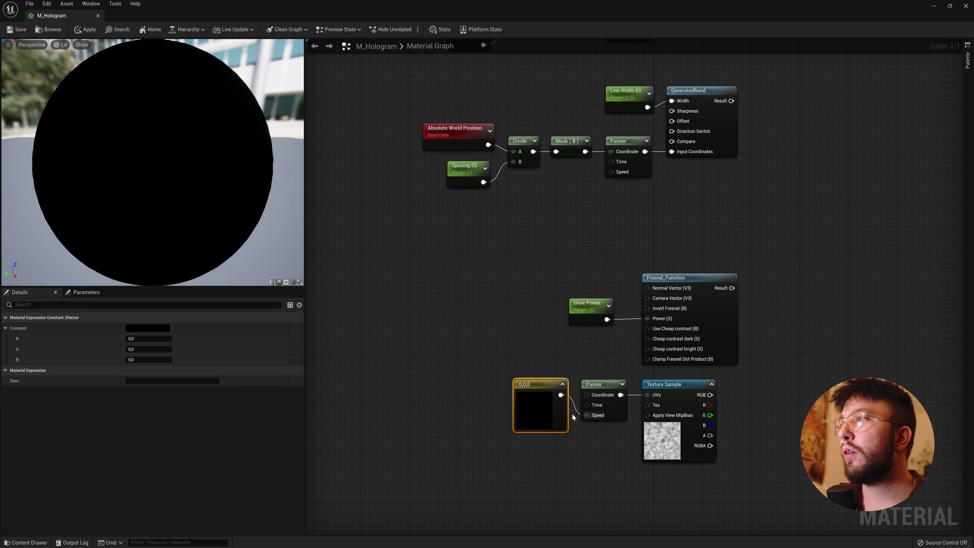
right_click(531, 385)
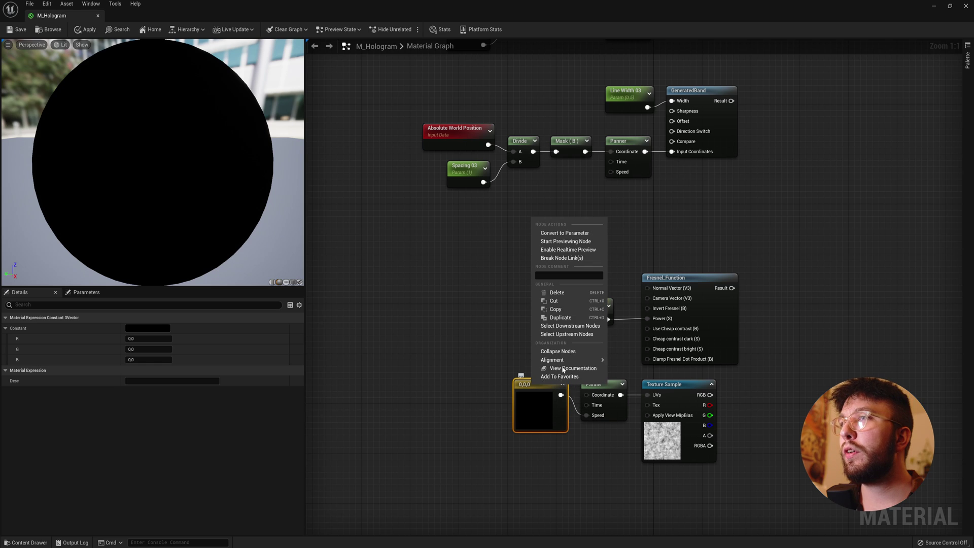
click(570, 233)
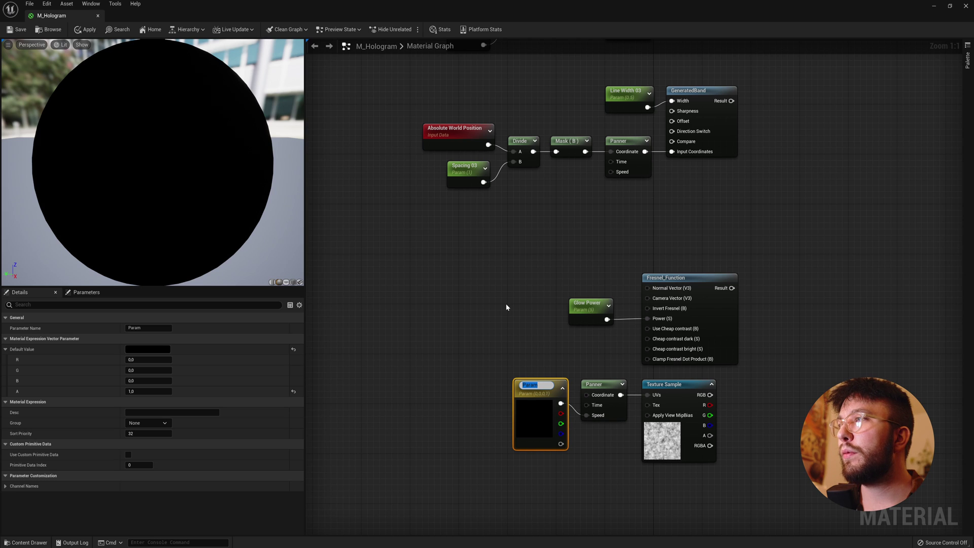
text(Edge)
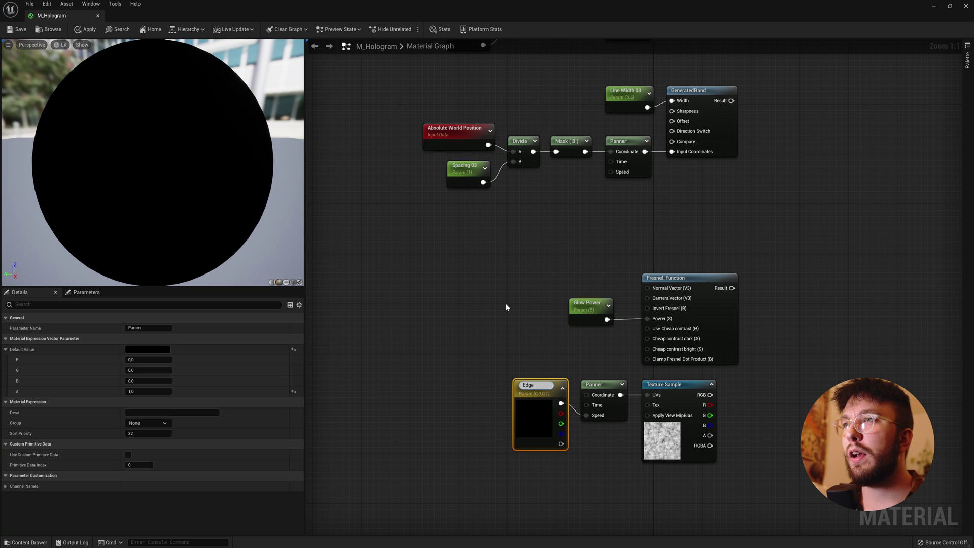
text( Glow Speed)
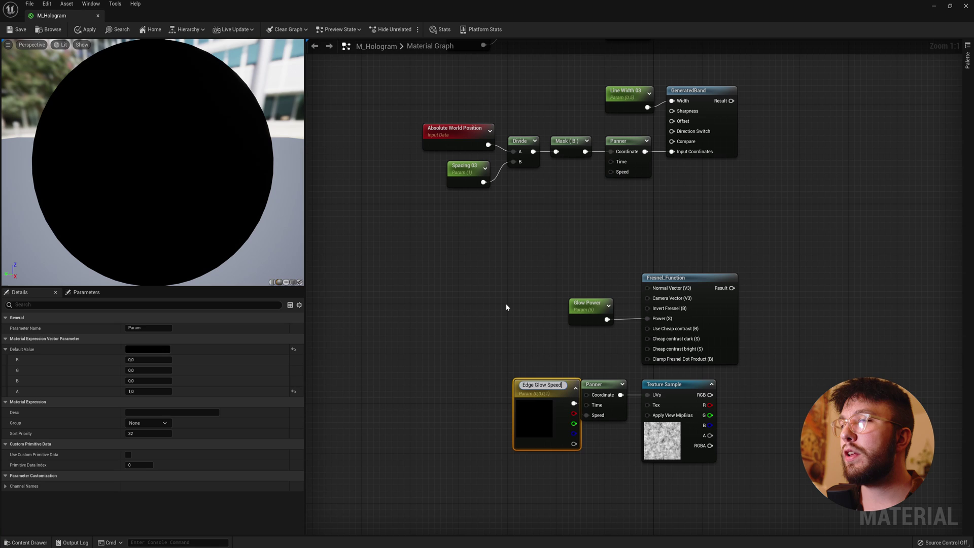
key(Return)
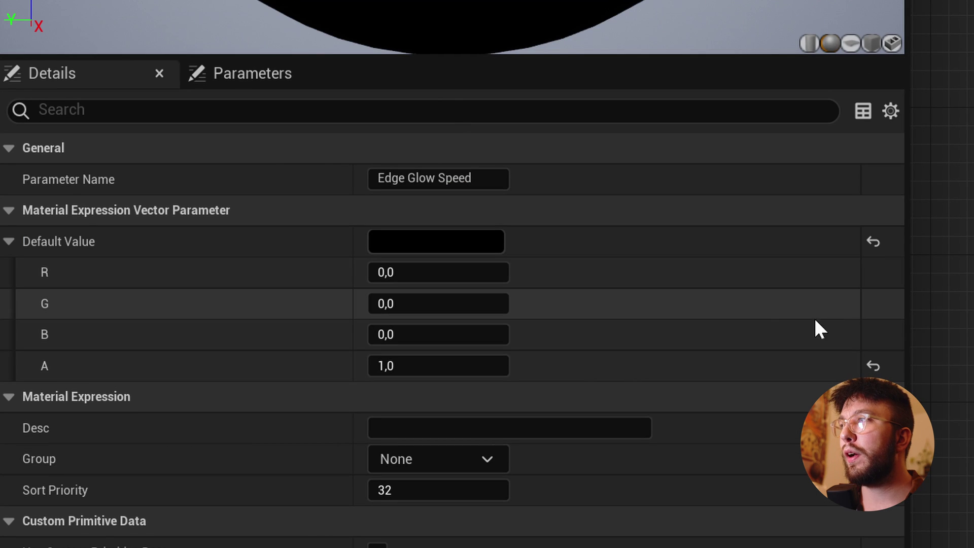
click(434, 302)
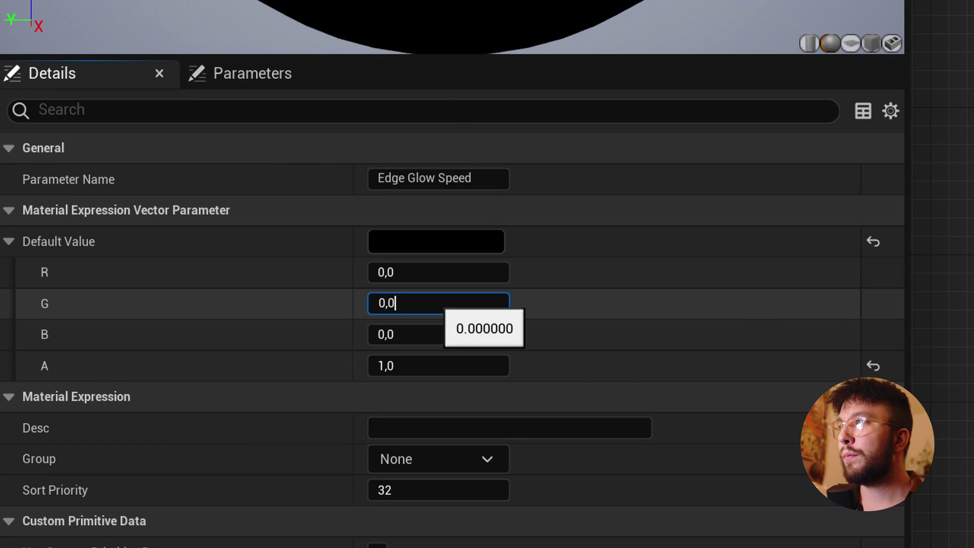
text(5)
key(Return)
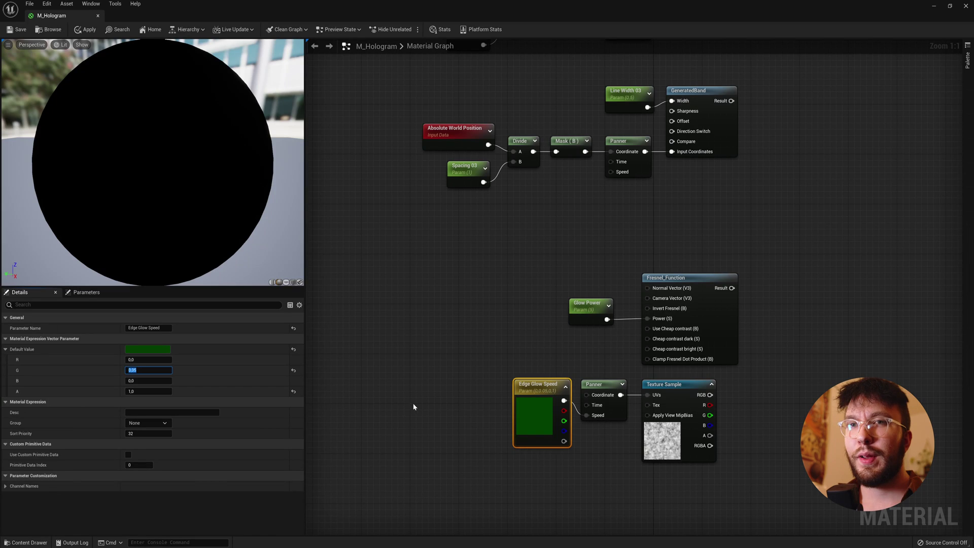
Step: Multiply the Fresnel result by the noise texture's RGB
click(414, 406)
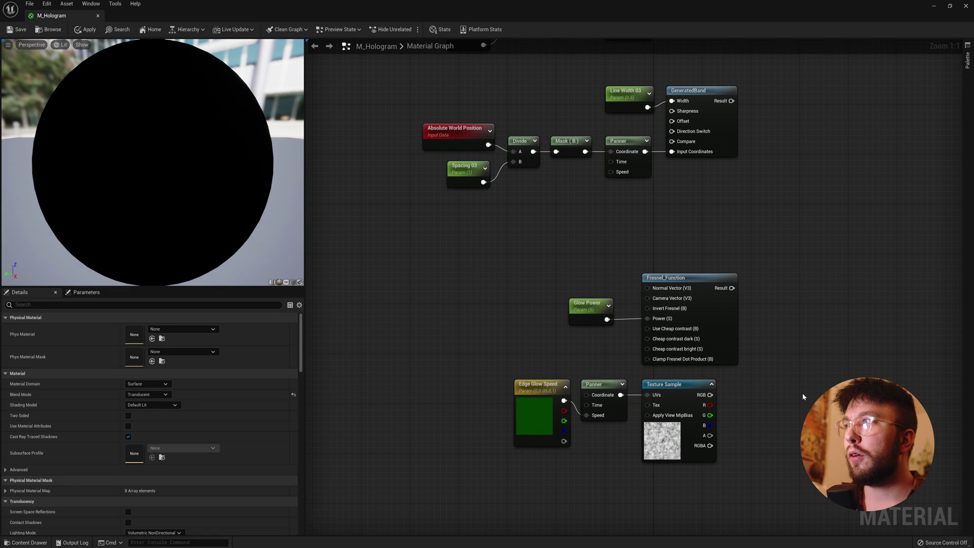
right_drag(802, 393, 704, 401)
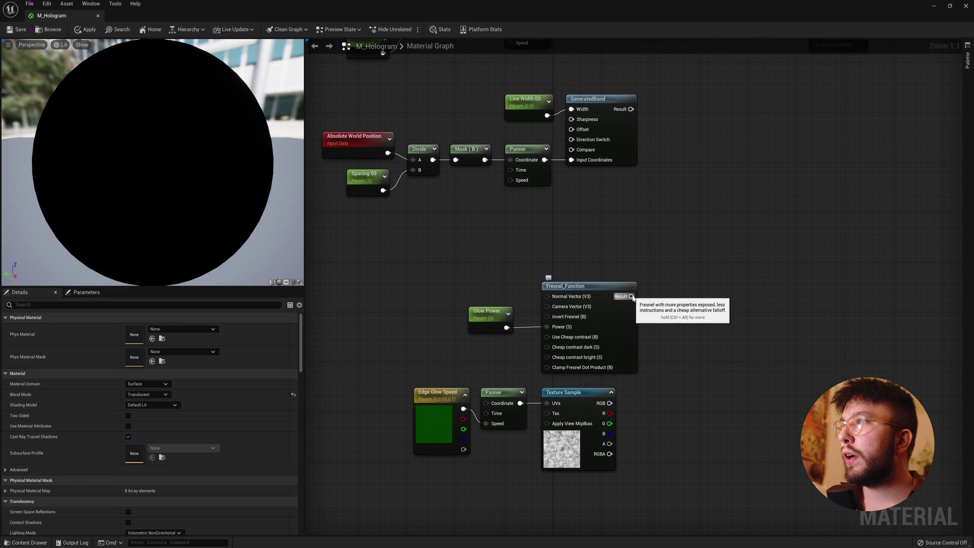
drag(631, 296, 670, 301)
text(mult)
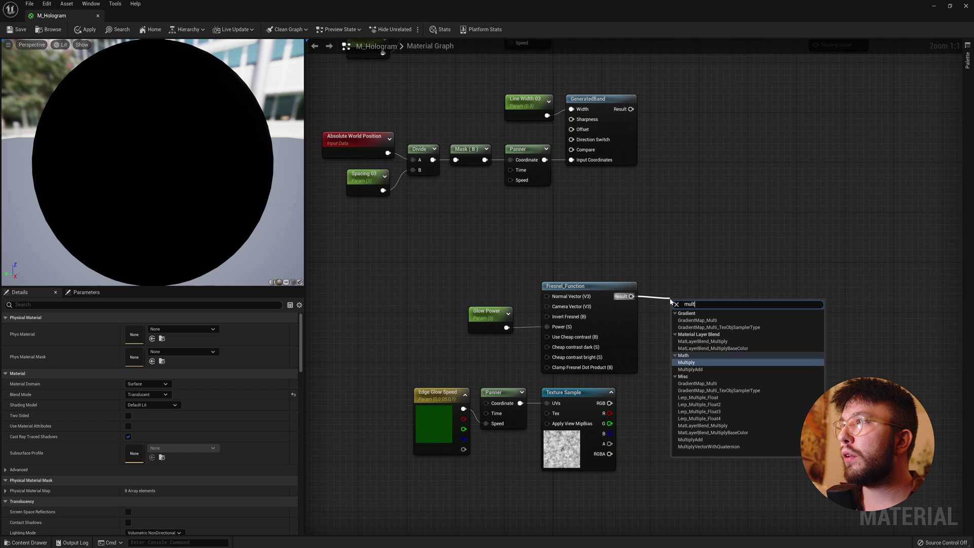
key(Return)
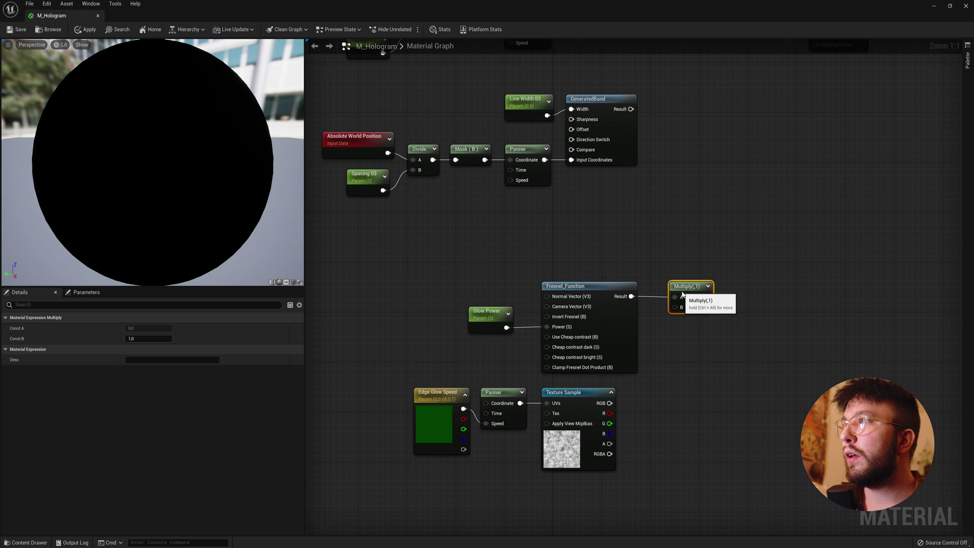
drag(609, 403, 675, 308)
right_drag(714, 351, 665, 342)
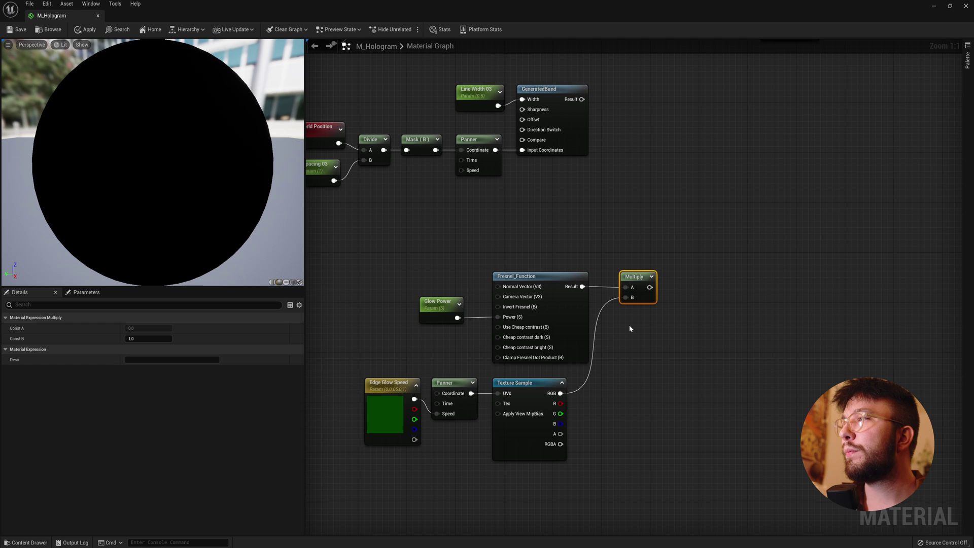
Step: Chain a second Multiply and add a 'Glow Size' scalar parameter defaulting to 30
drag(649, 287, 671, 291)
text(multiply)
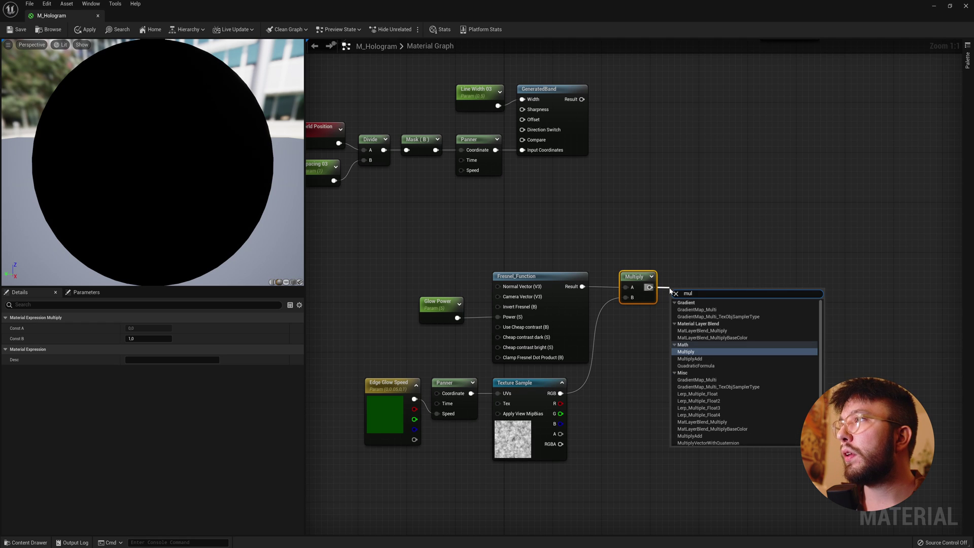
key(Return)
drag(682, 293, 687, 277)
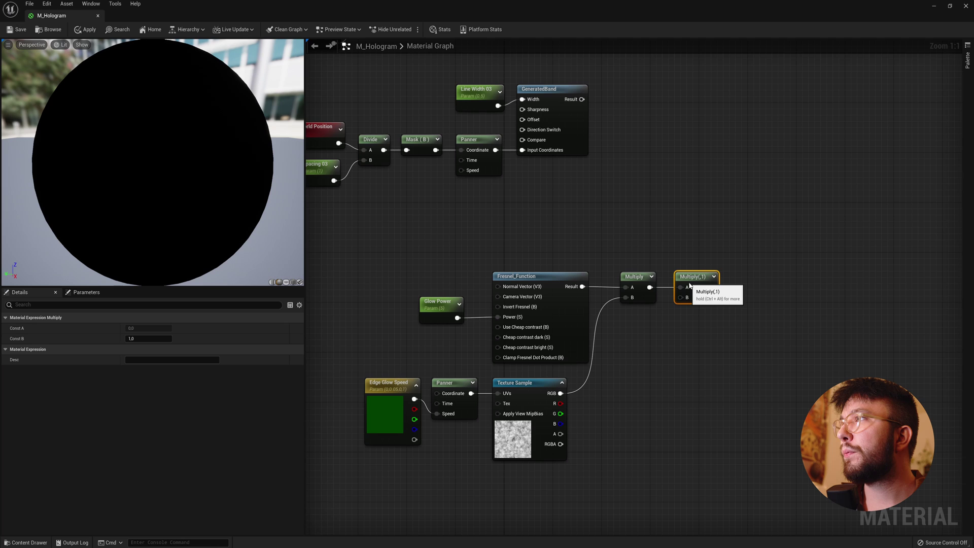
click(632, 328)
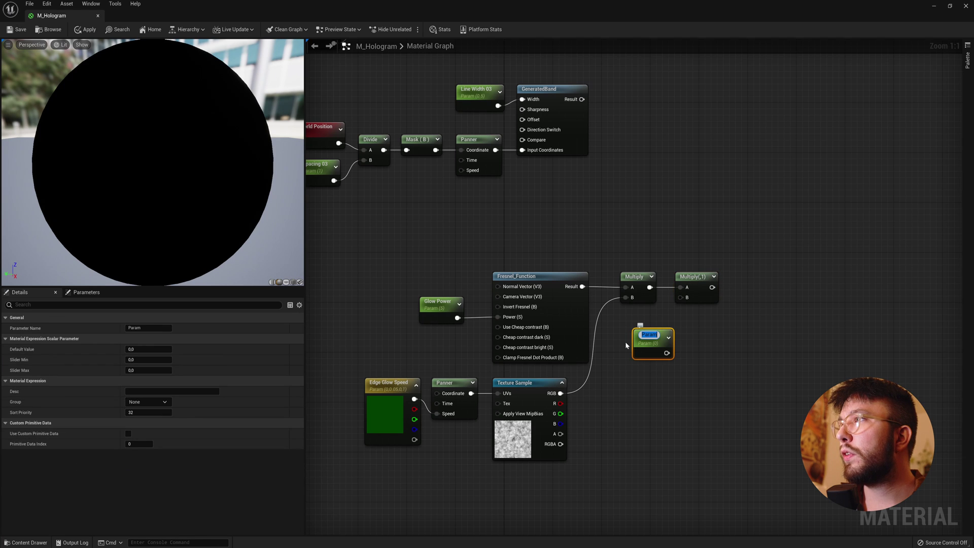
text(G)
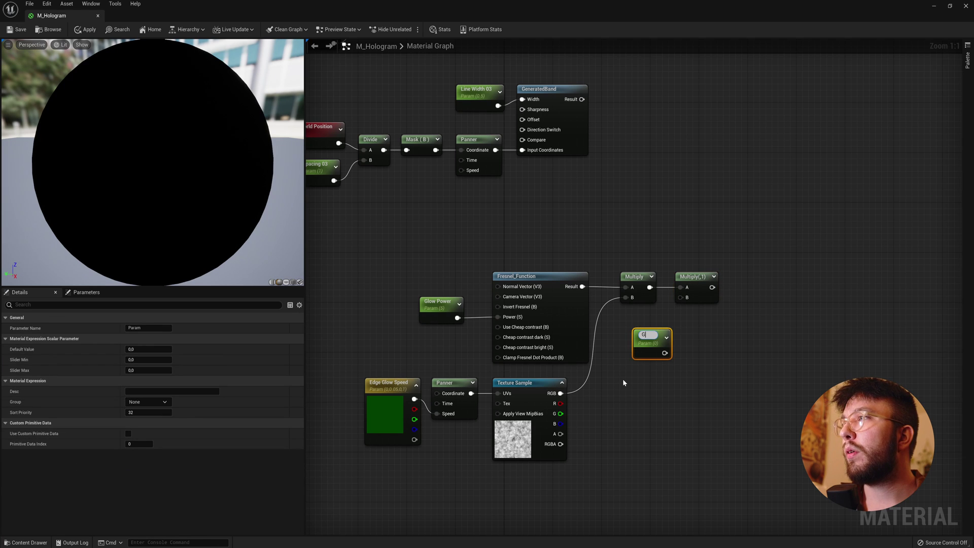
text(low Size)
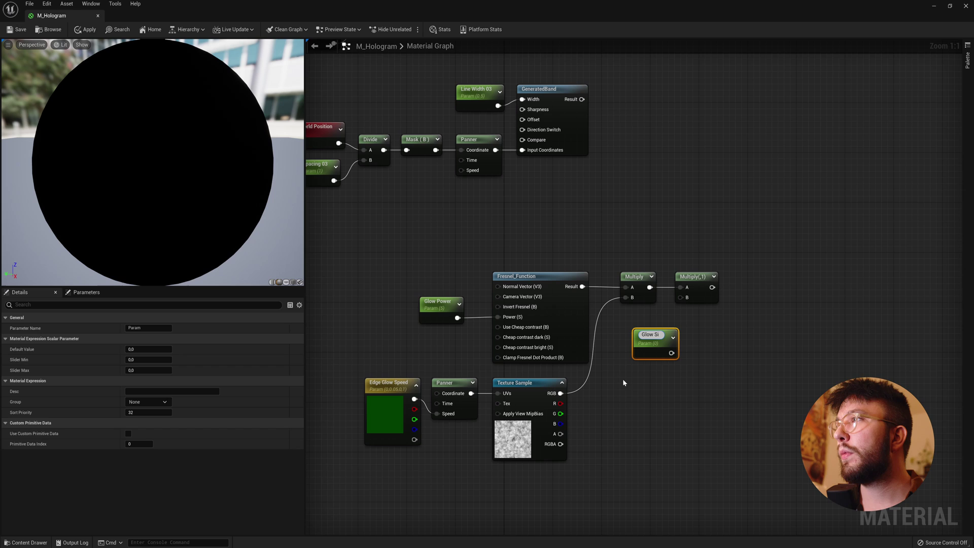
key(Return)
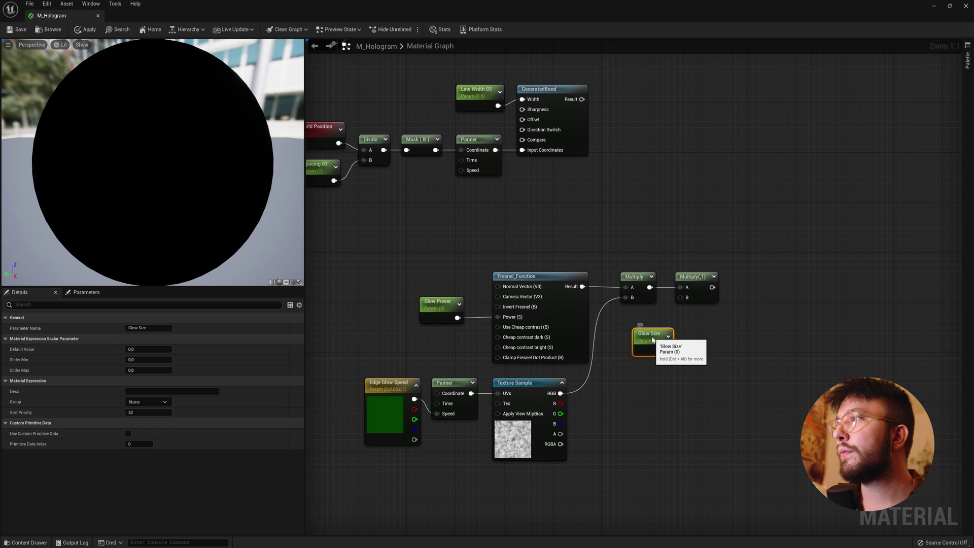
drag(662, 349, 680, 297)
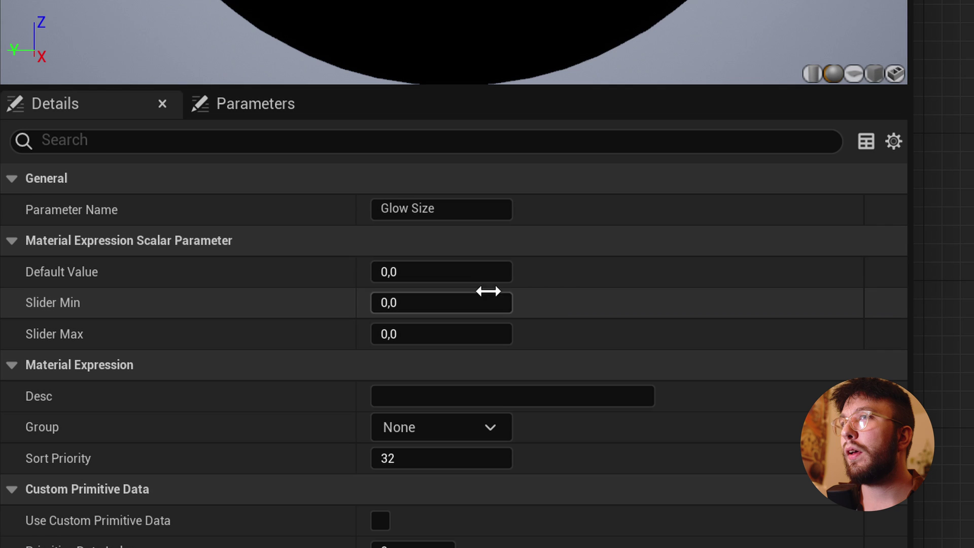
click(163, 350)
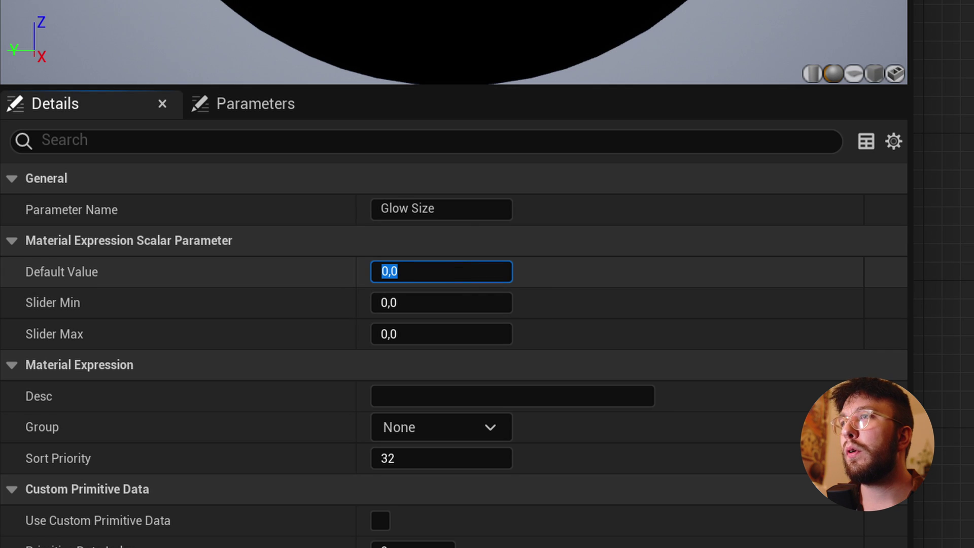
key(Return)
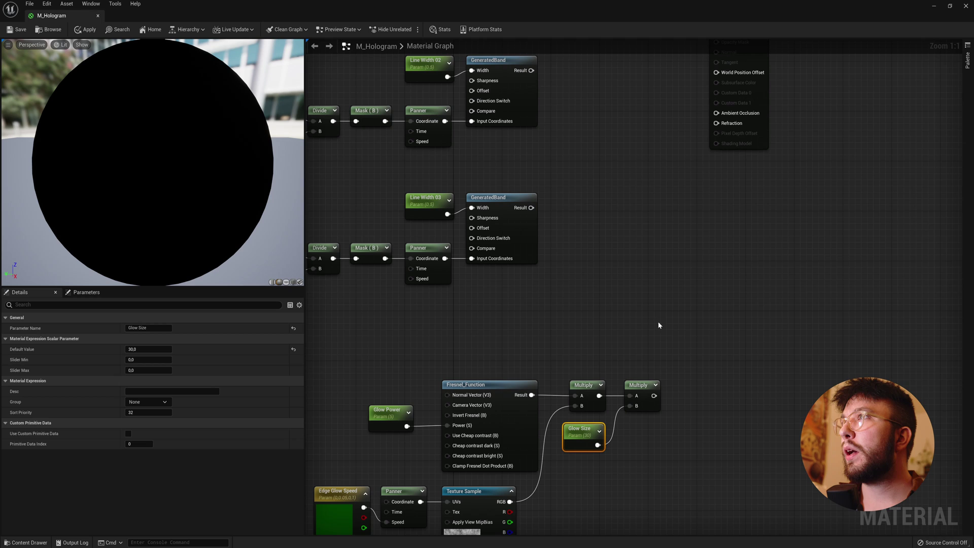
Step: Multiply the second GeneratedBand result by the third band, moving the material output right
right_drag(549, 106, 557, 176)
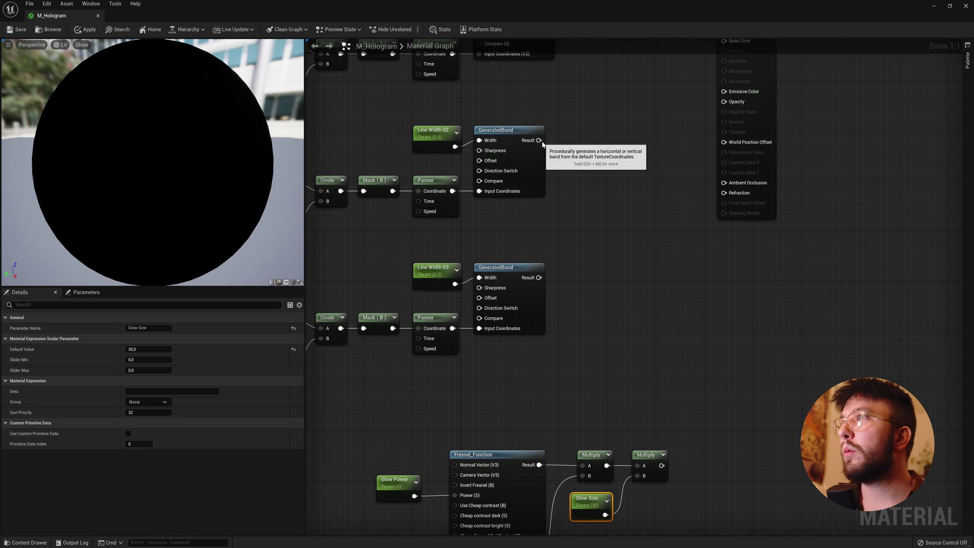
drag(539, 140, 569, 204)
text(mul)
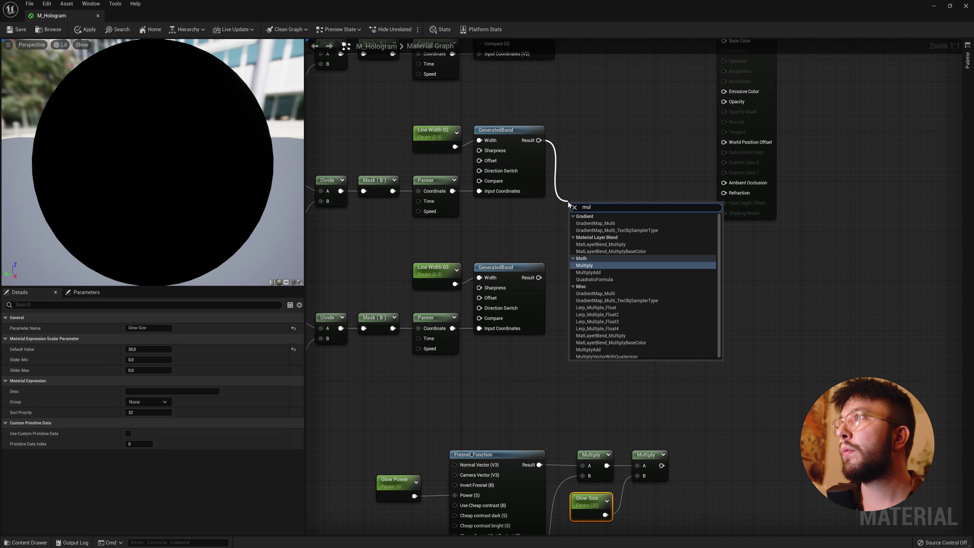
key(Return)
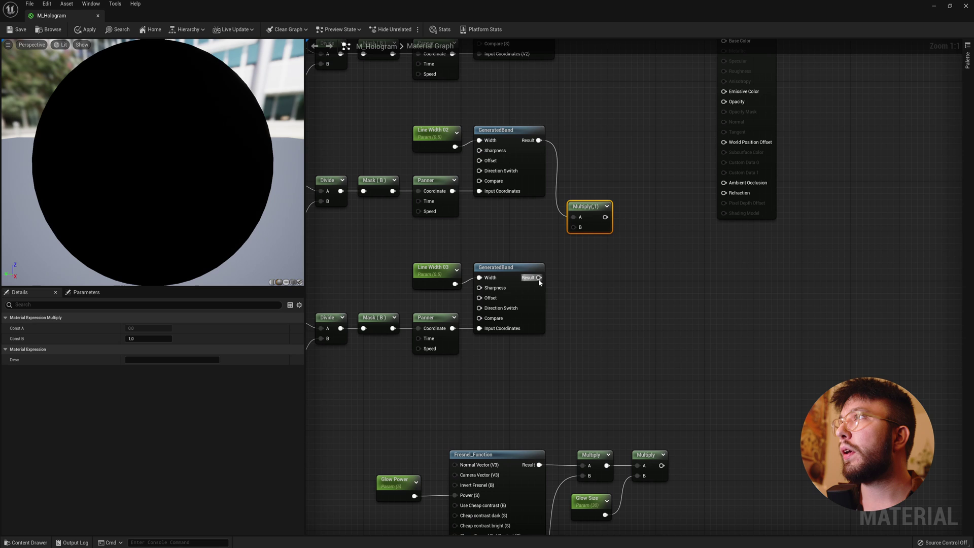
drag(539, 277, 573, 227)
scroll(690, 315, down, 2)
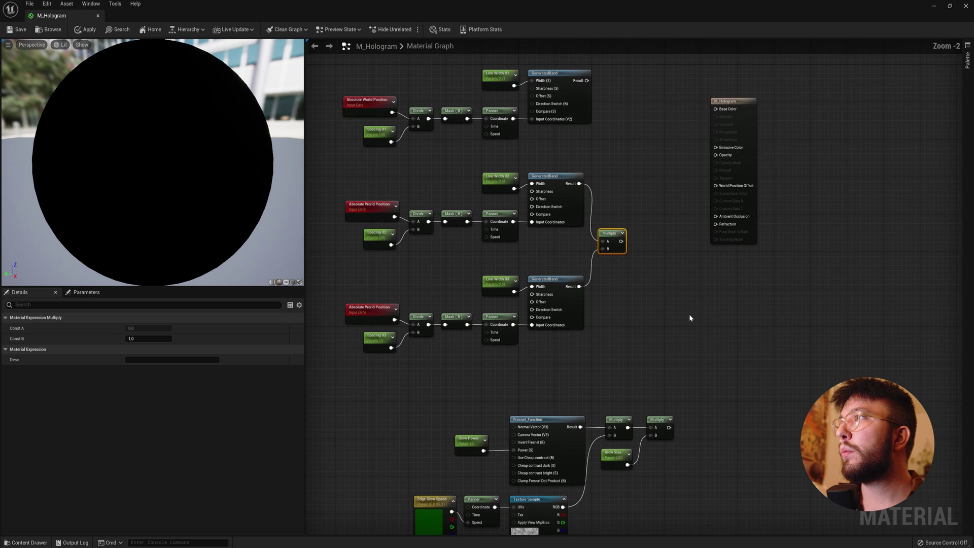
scroll(690, 318, down, 1)
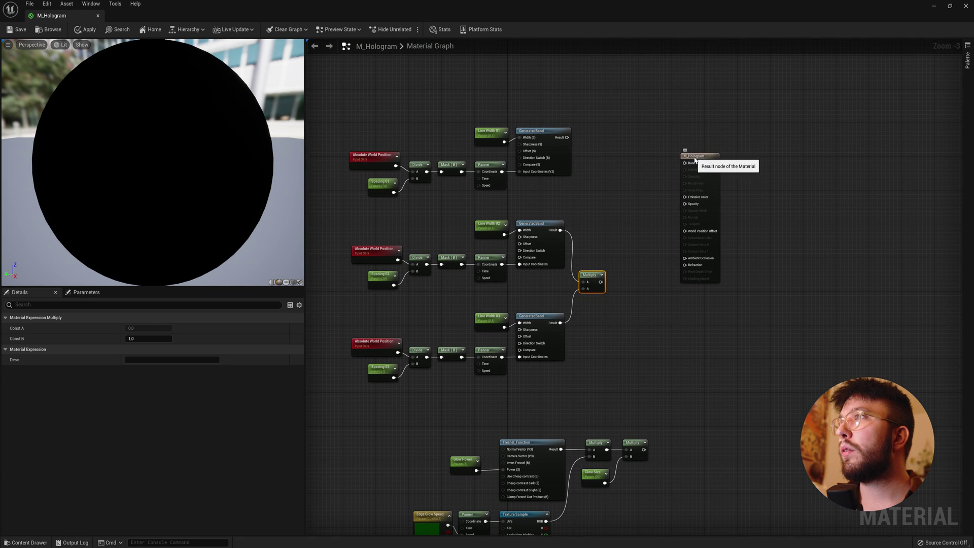
drag(696, 156, 851, 157)
scroll(710, 203, up, 3)
right_drag(567, 259, 551, 271)
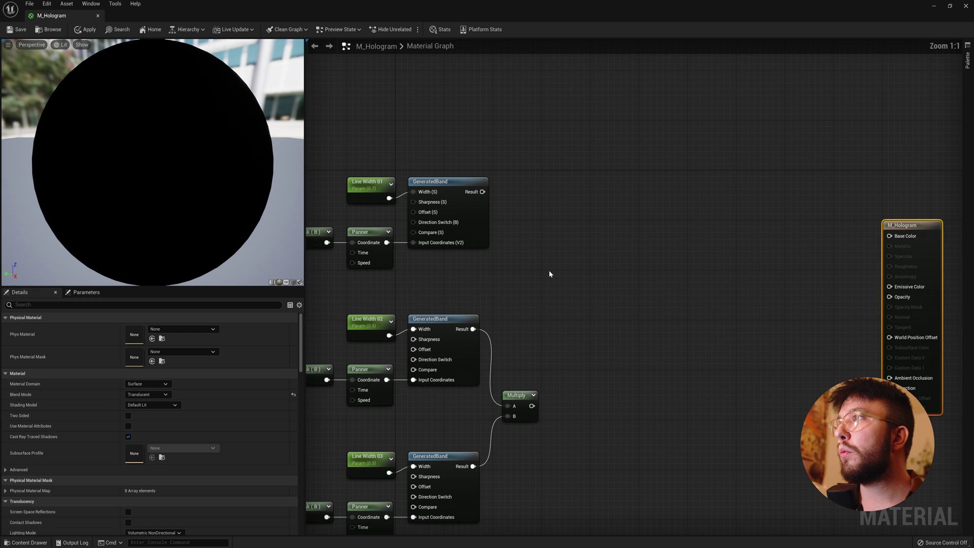
Step: Add band one to that Multiply, then feed the sum into a new Blend_Overlay's Blend (V3) input
drag(482, 191, 602, 283)
text(add)
key(Return)
drag(531, 405, 653, 307)
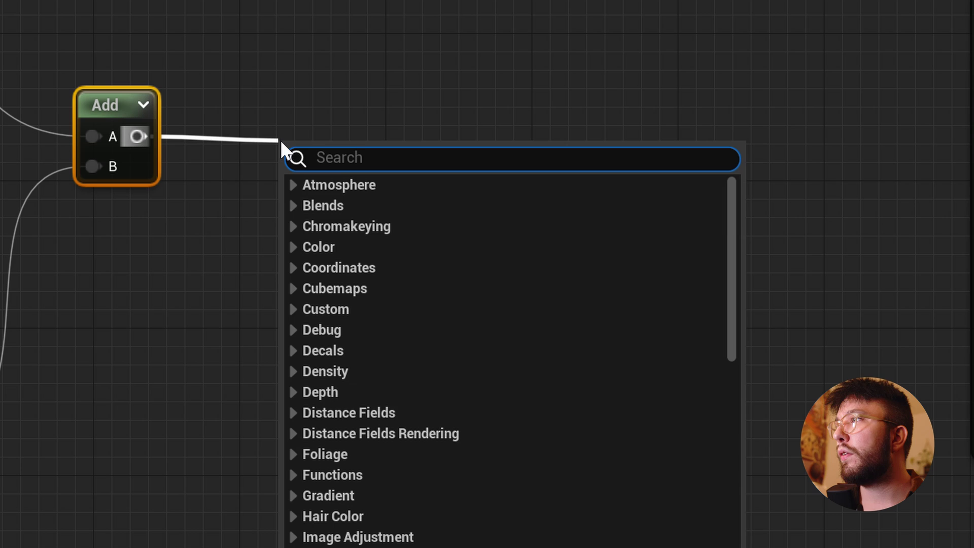
text(blend)
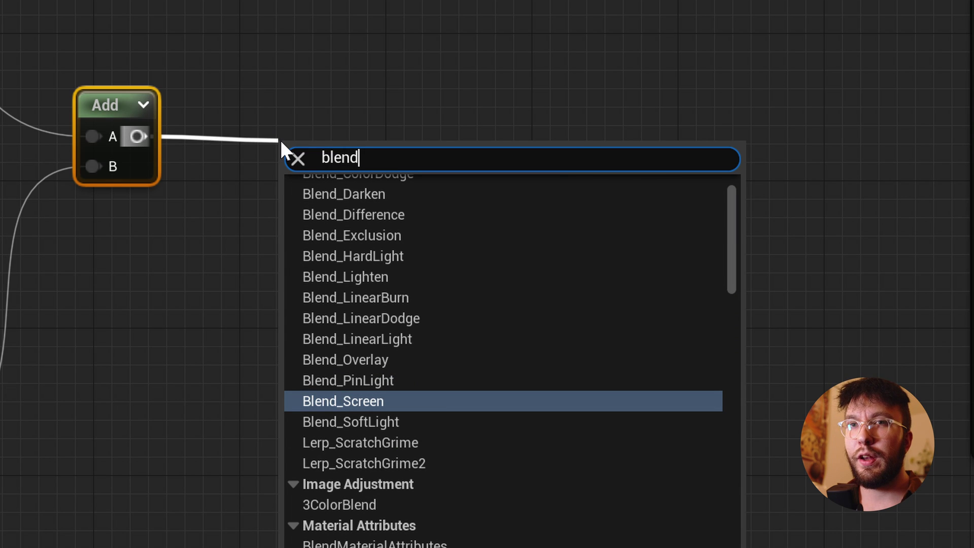
key(Up)
key(Up)
key(Return)
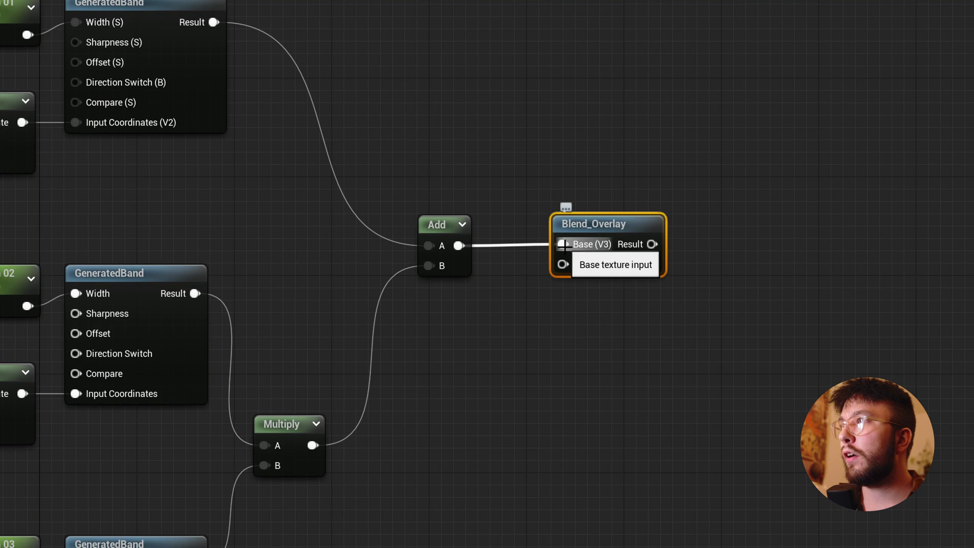
alt+click(608, 305)
drag(467, 248, 565, 264)
Step: Create a Multiply of Blend_Overlay's result and the fresnel glow chain's lower Multiply output
drag(576, 230, 576, 204)
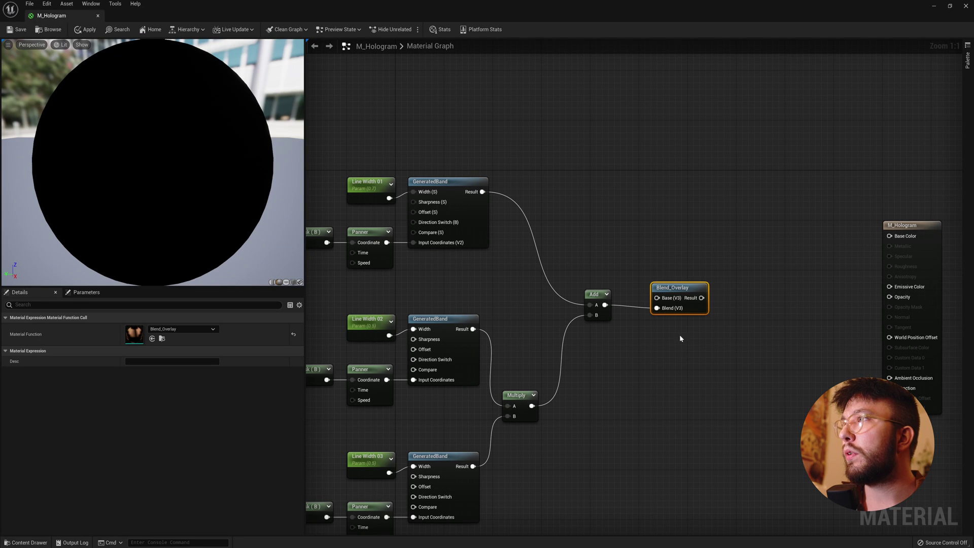
drag(702, 298, 738, 313)
text(mul)
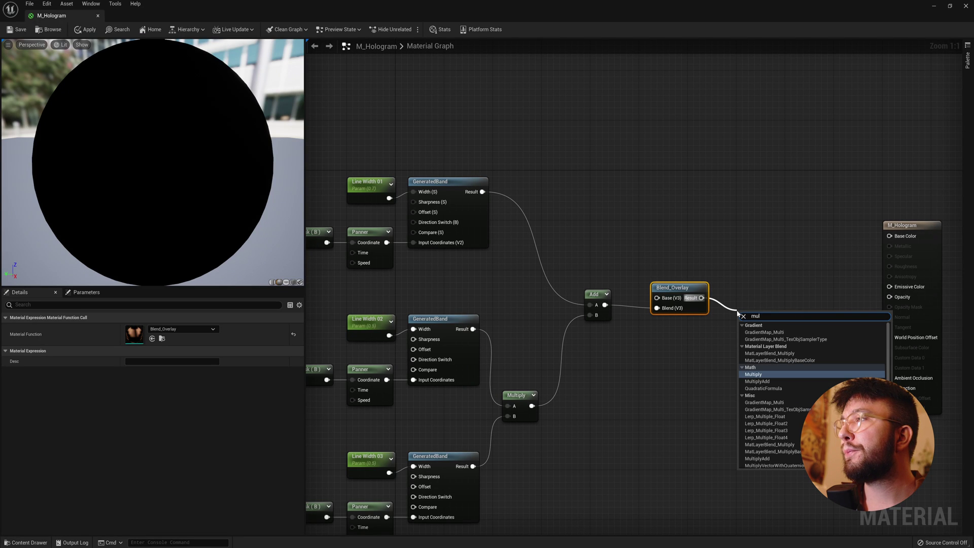
key(Return)
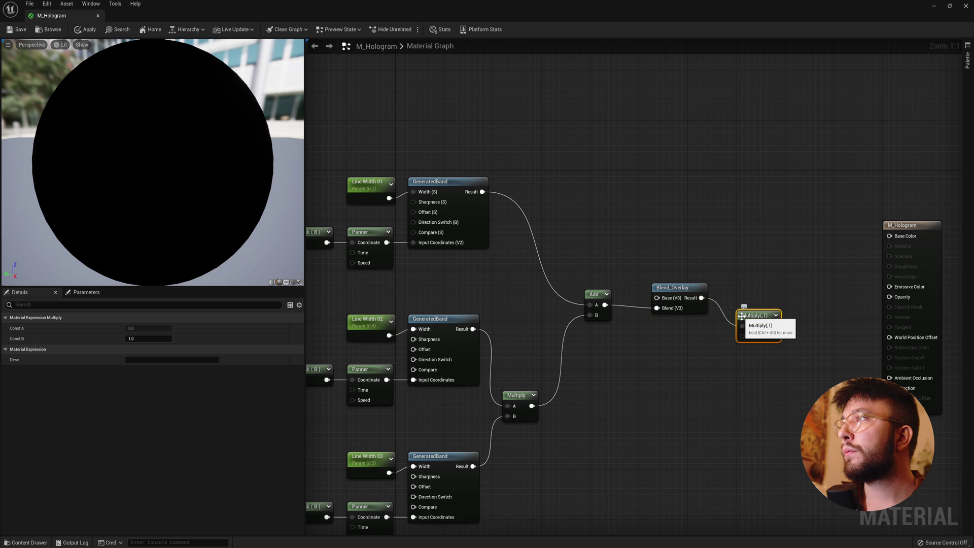
drag(742, 316, 751, 288)
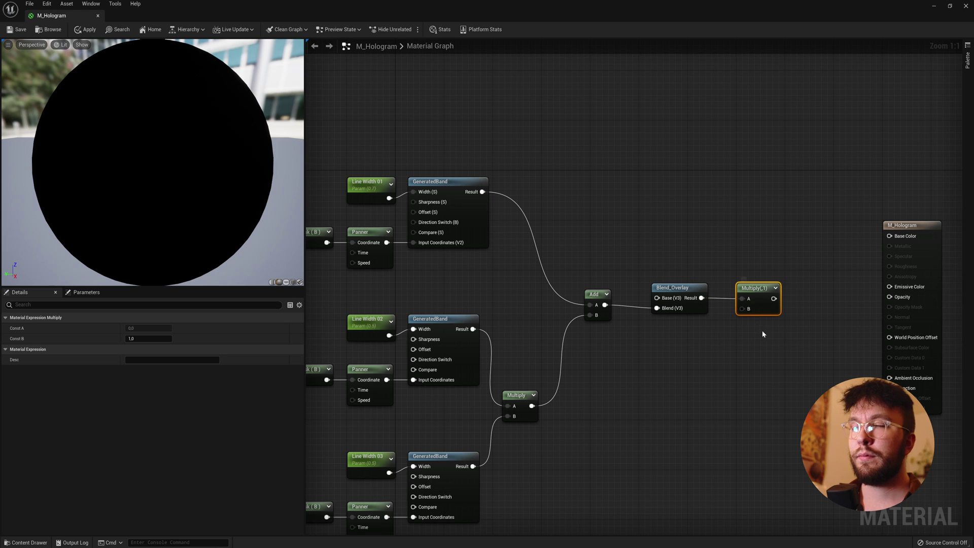
drag(753, 292, 743, 331)
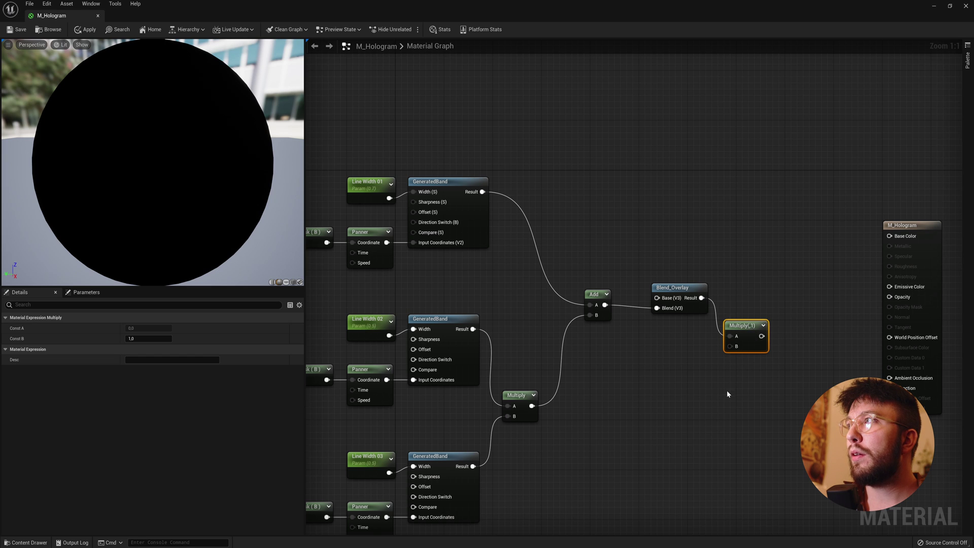
right_drag(728, 391, 673, 239)
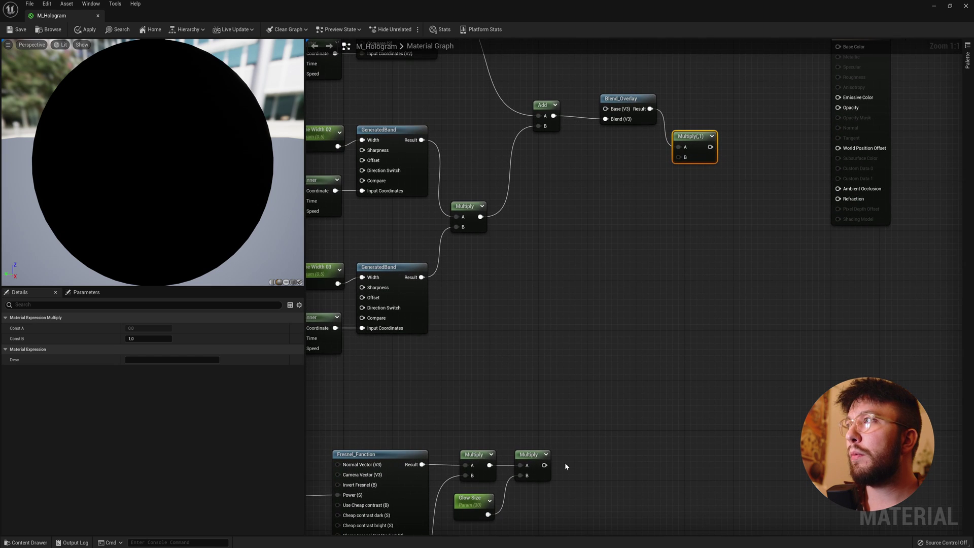
drag(544, 465, 679, 157)
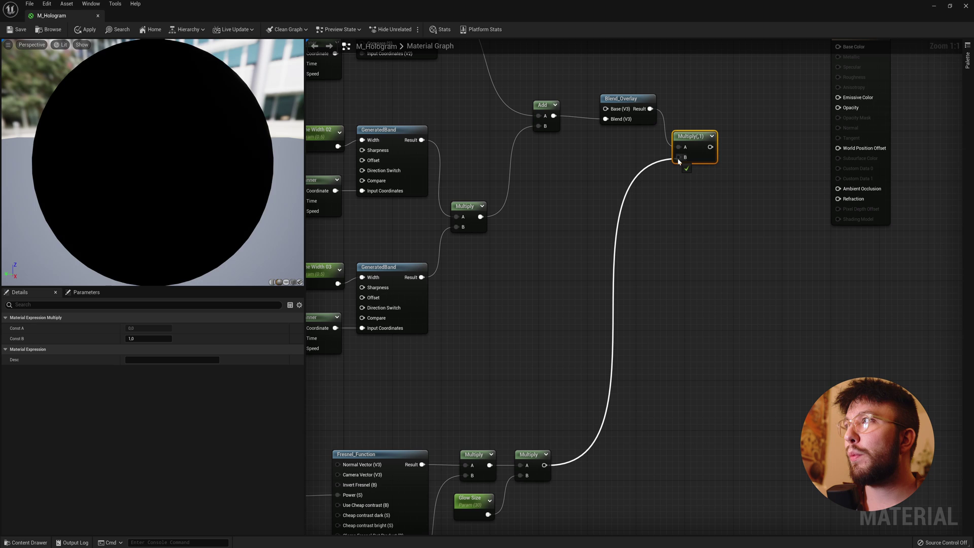
right_drag(706, 209, 652, 282)
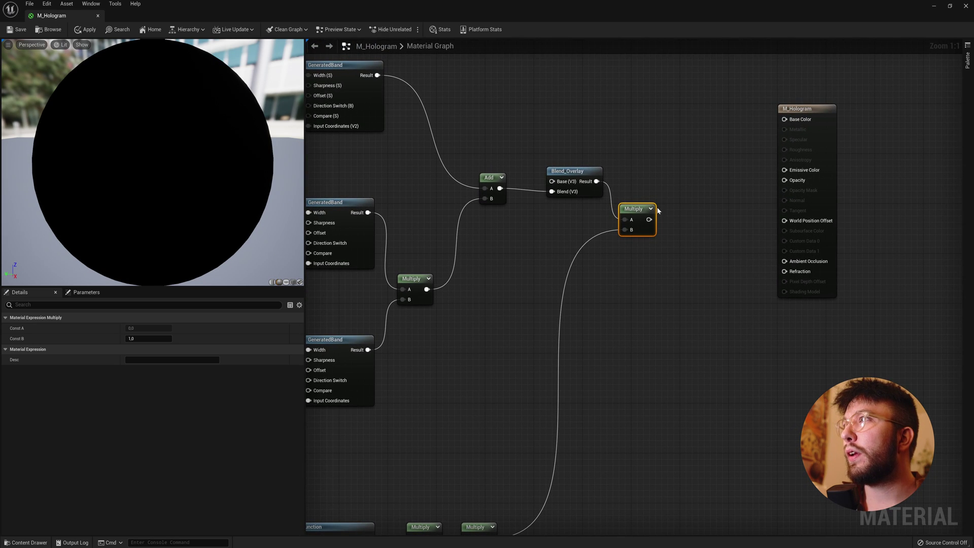
Step: Sum Blend_Overlay (A) and the glow Multiply (B) in an Add node wired to Emissive Color
drag(648, 219, 671, 178)
text(add)
key(Return)
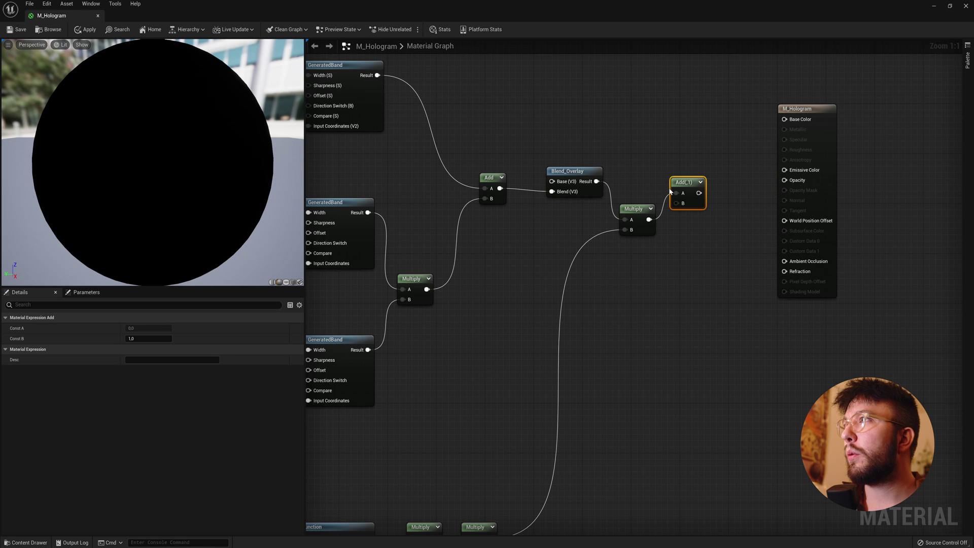
alt+click(676, 192)
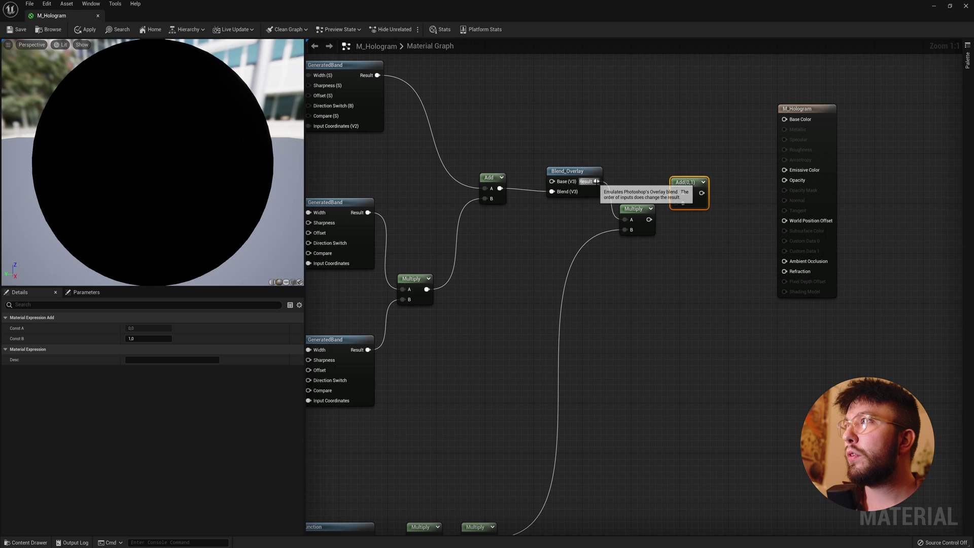
drag(597, 181, 679, 171)
drag(650, 219, 784, 172)
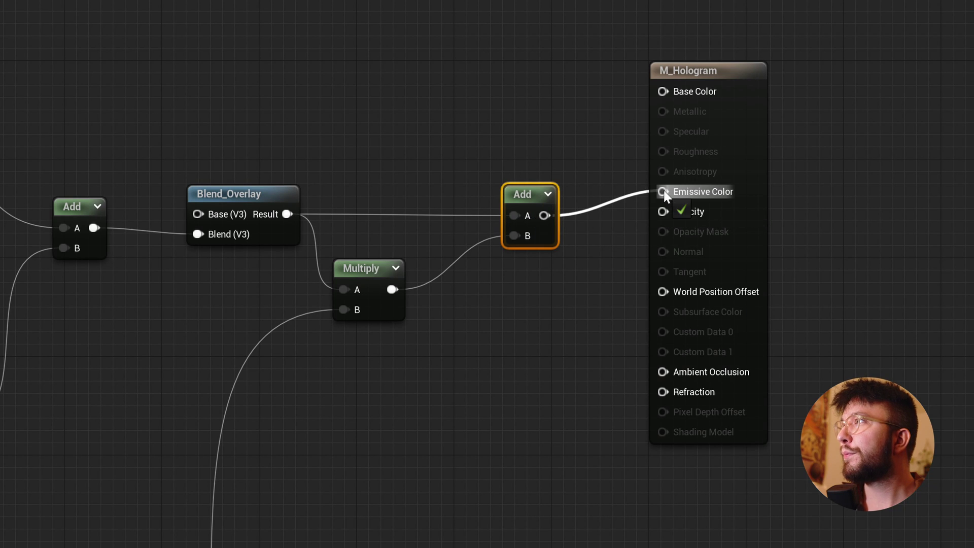
drag(666, 196, 665, 194)
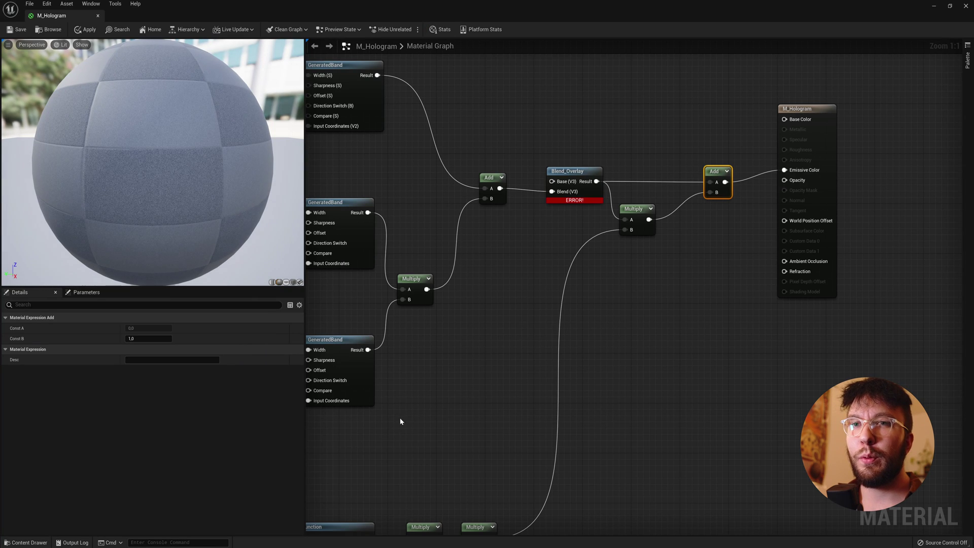
click(705, 242)
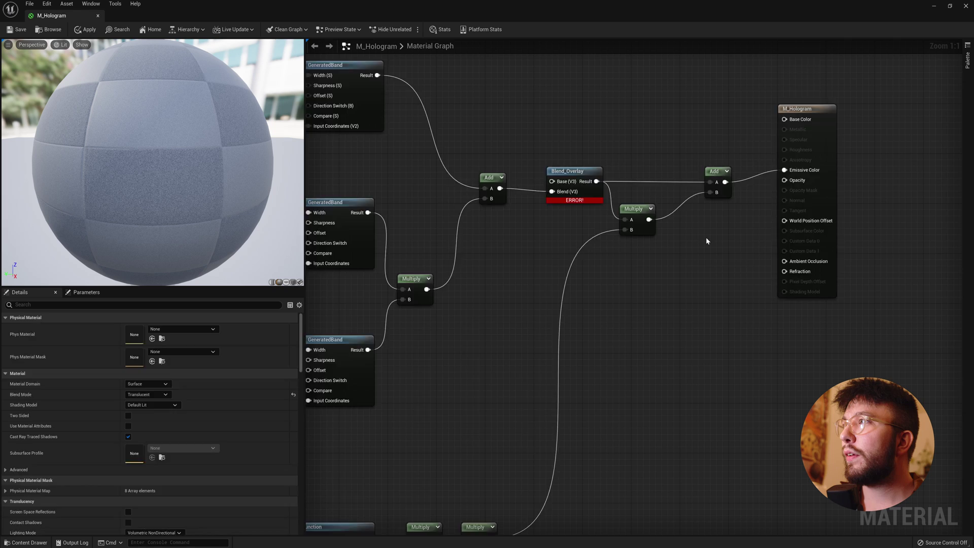
Step: Create an 'Opacity' scalar parameter defaulting to 0.5 and place it beside the output node
click(706, 238)
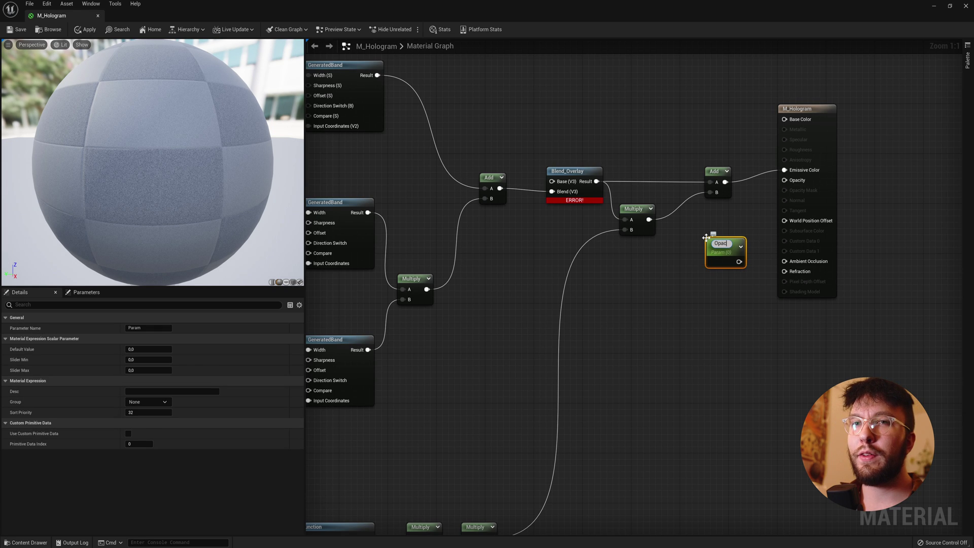
key(Return)
drag(714, 238, 784, 180)
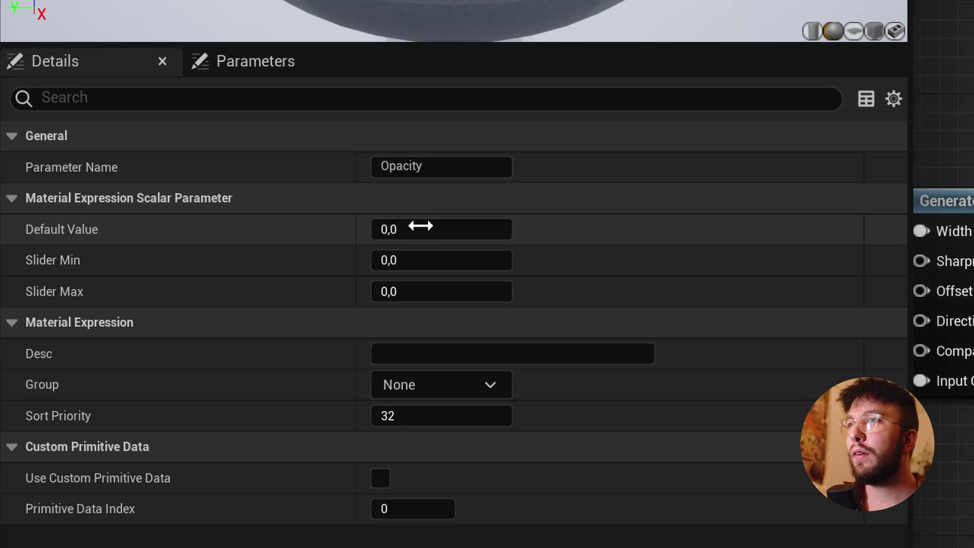
click(141, 349)
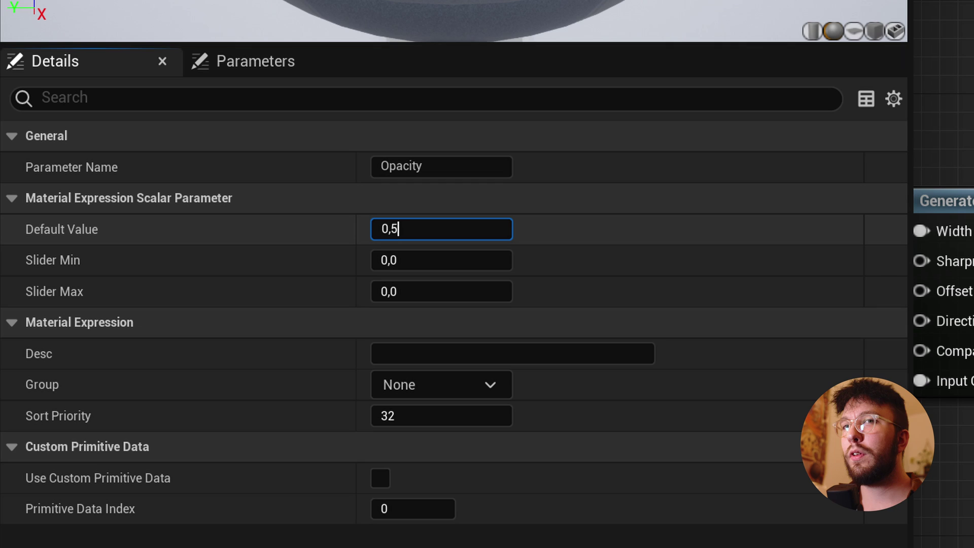
click(513, 296)
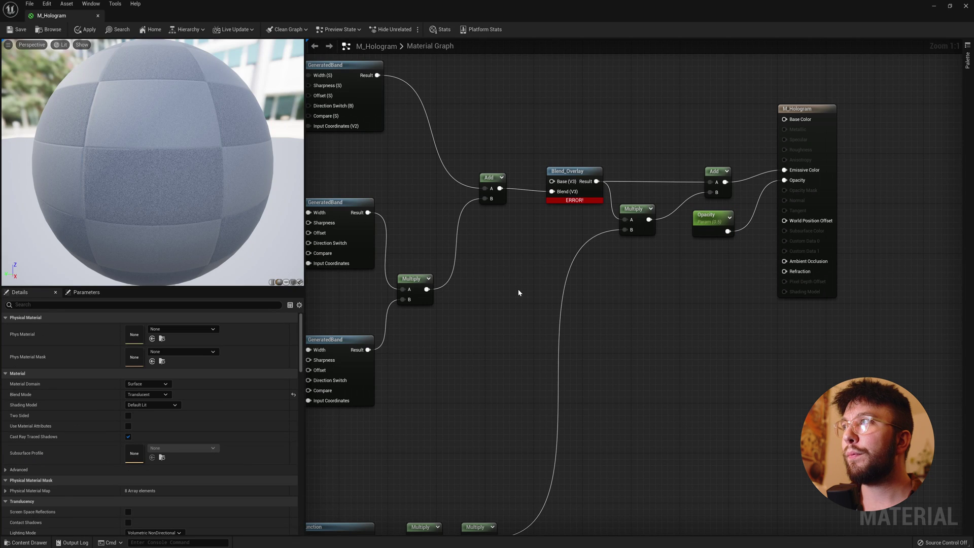
right_drag(498, 252, 552, 214)
Step: Add a constant colour node set to bright blue (0, 0.375874, 1)
click(552, 215)
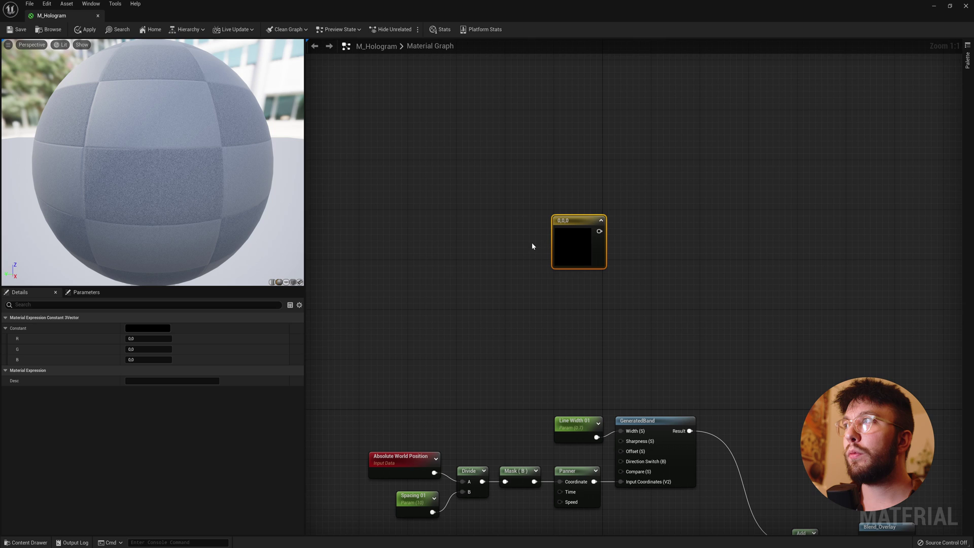
double_click(561, 258)
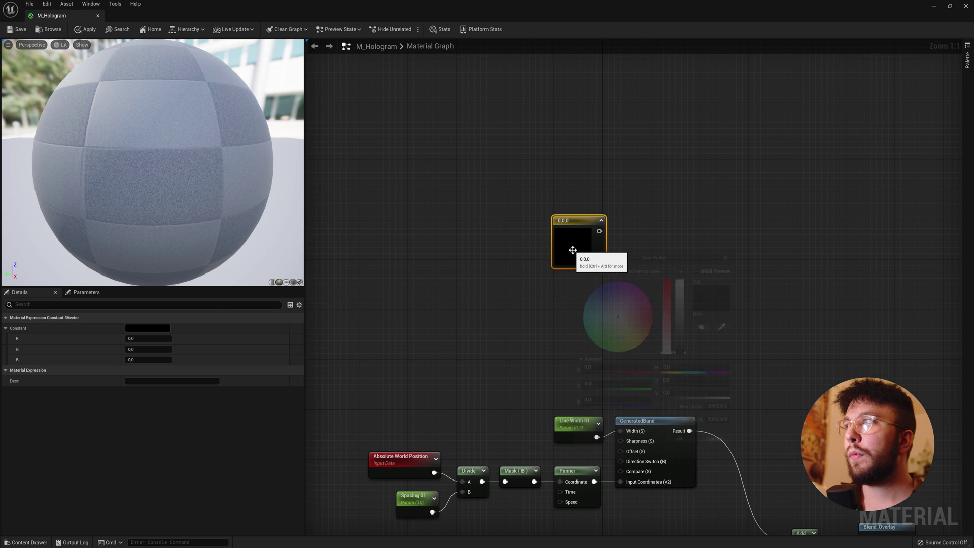
drag(610, 308, 592, 294)
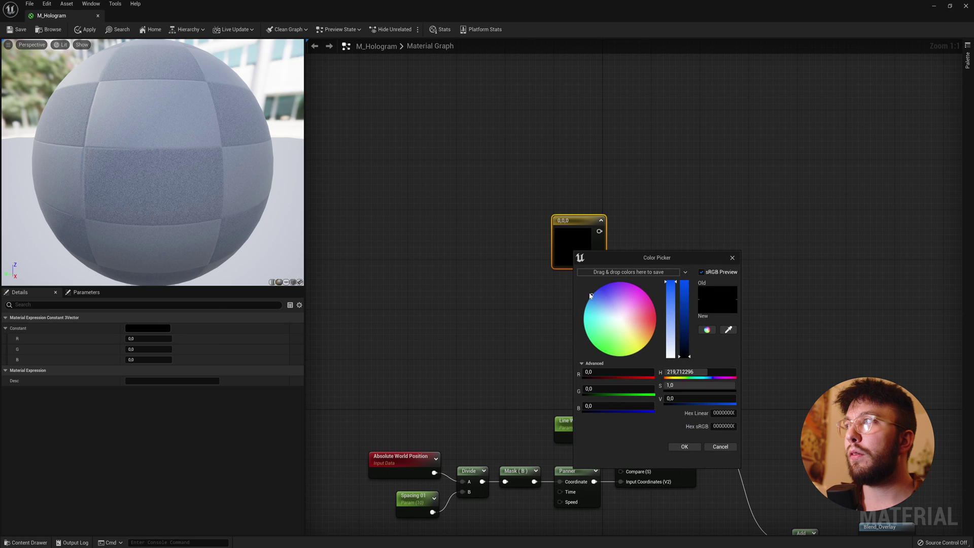
drag(687, 304, 684, 282)
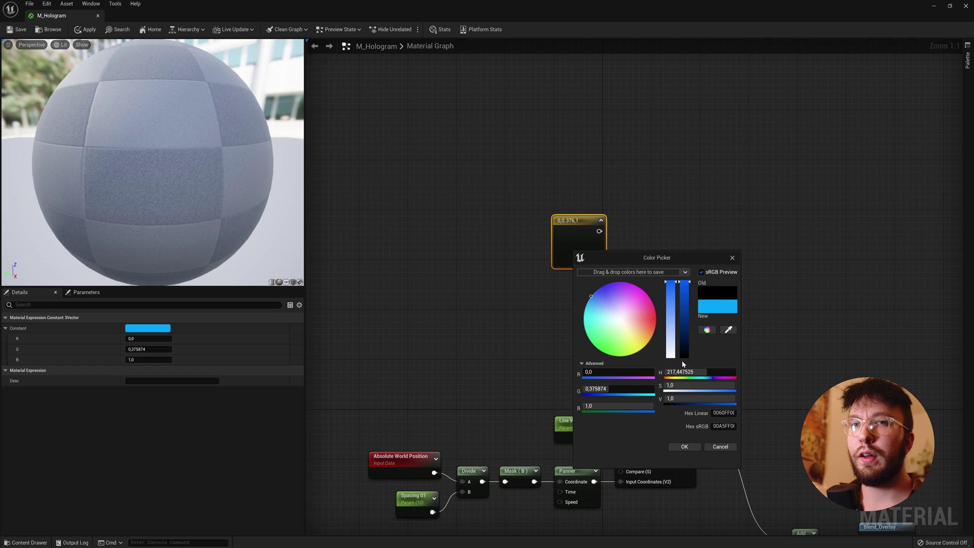
click(684, 447)
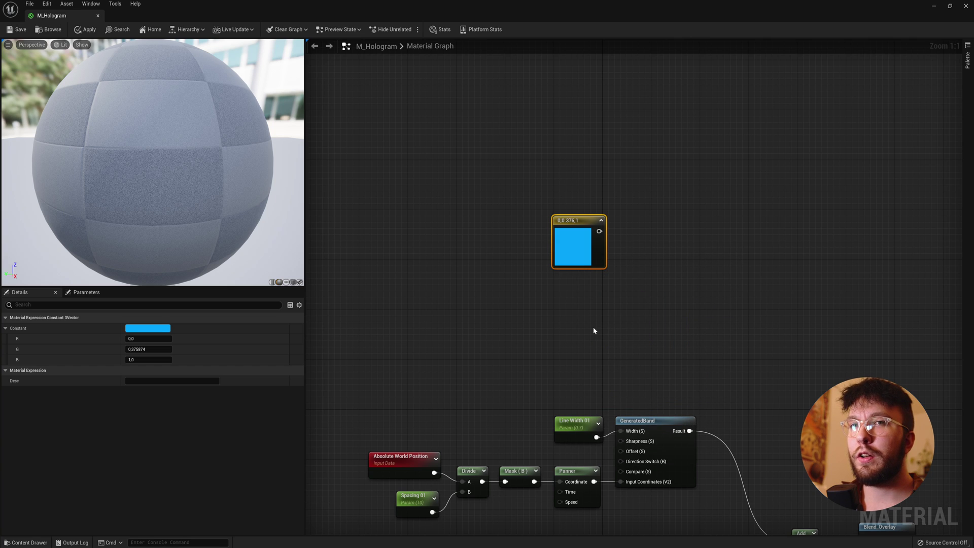
Step: Place a Texture Sample under the blue constant and convert it to a parameter named 'Texture'
click(571, 321)
drag(590, 322, 557, 285)
right_click(557, 285)
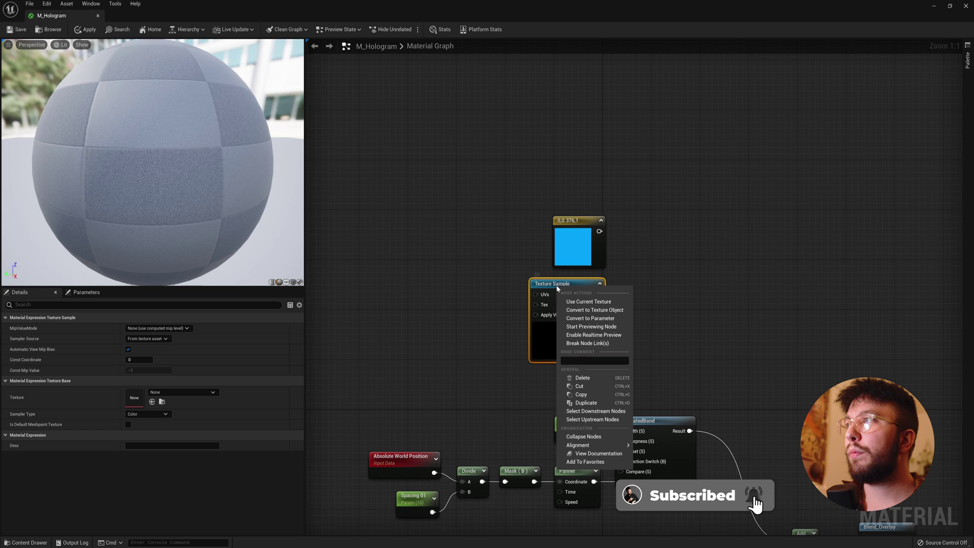
click(596, 319)
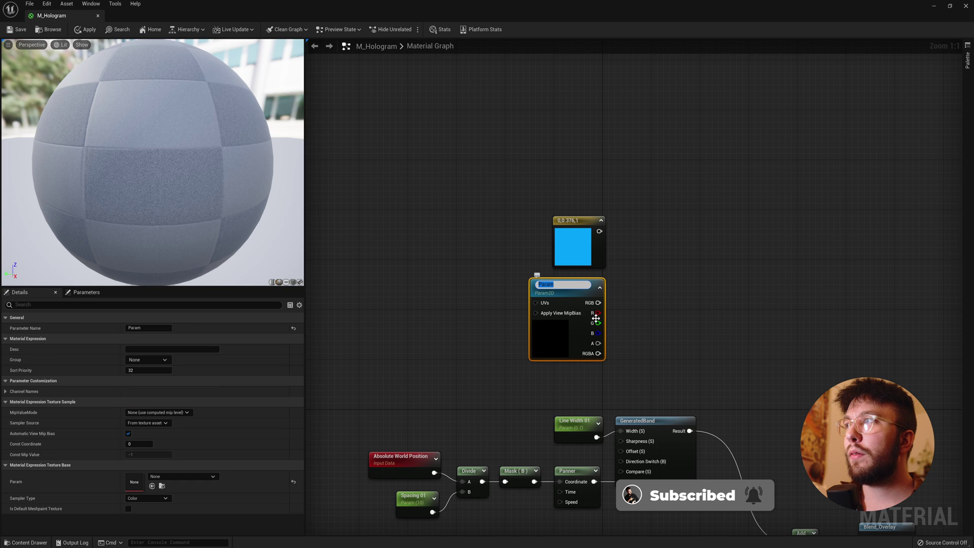
text(Texture)
key(Return)
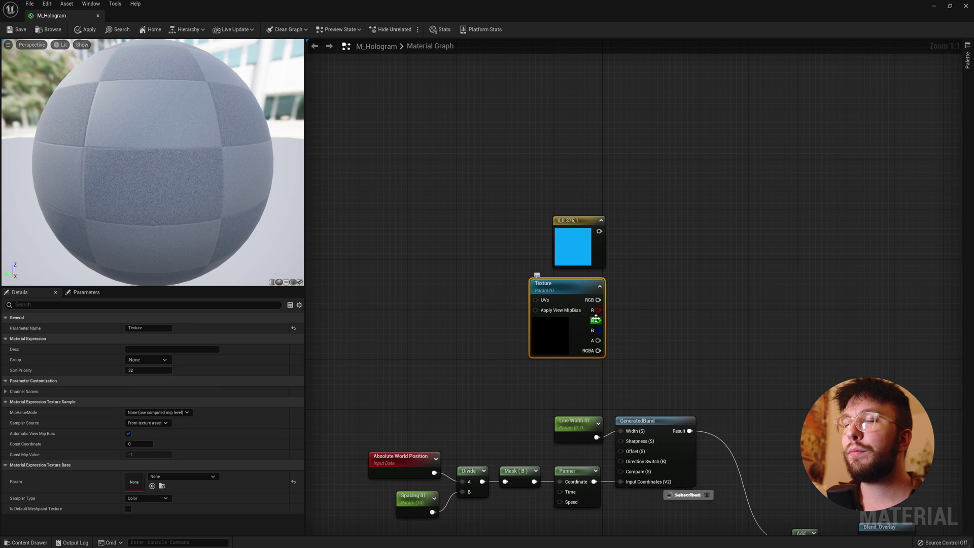
click(482, 300)
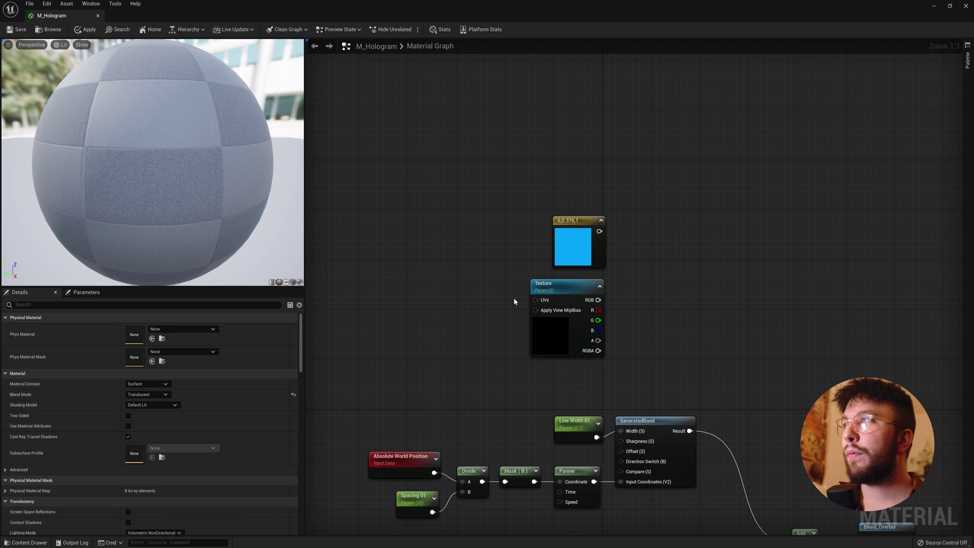
Step: Scroll the Texture with a Panner whose Speed constant has red value 0,05
right_click(499, 304)
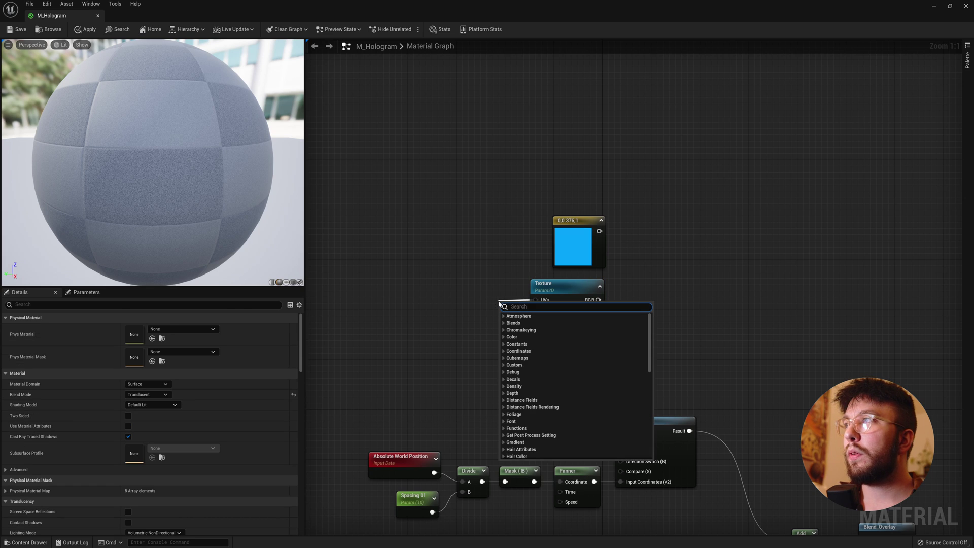
text(panner)
key(Return)
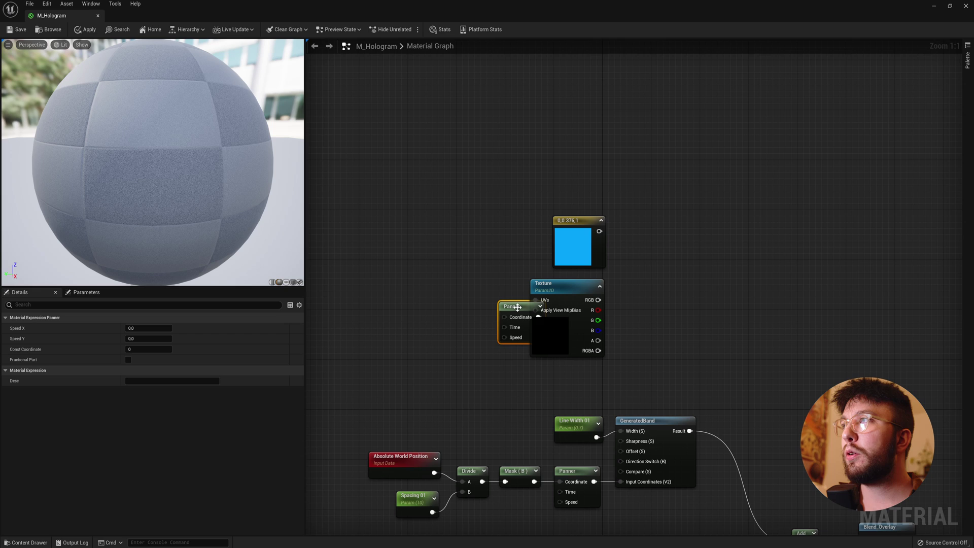
drag(517, 307, 483, 291)
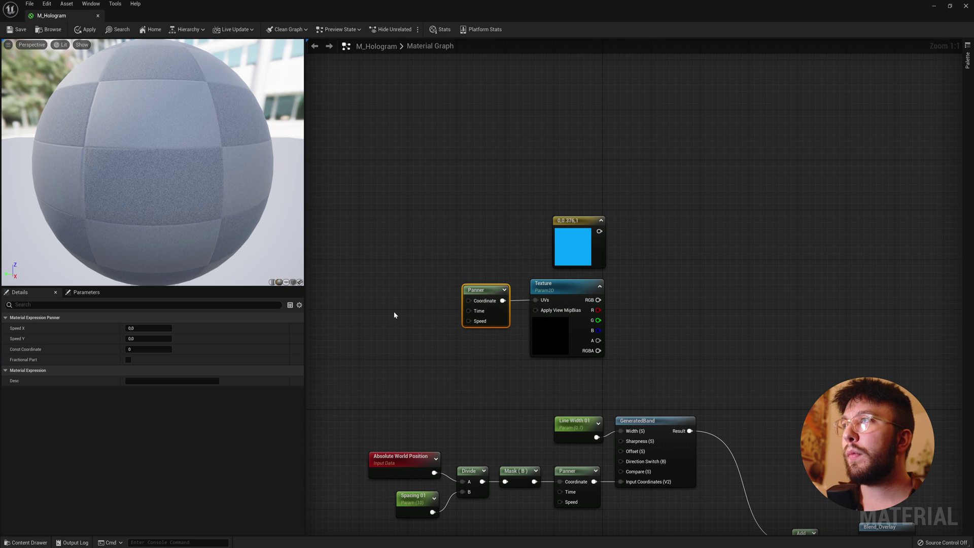
click(390, 292)
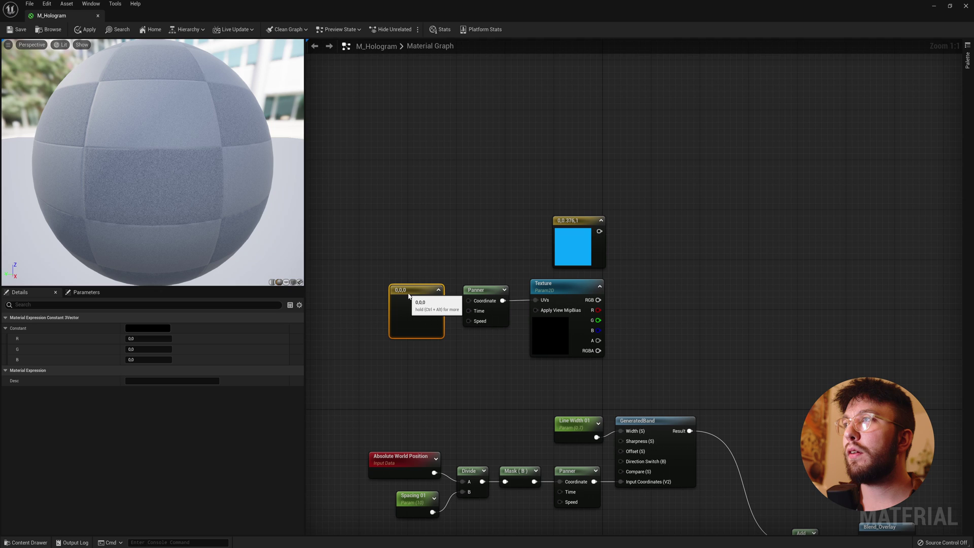
drag(437, 301, 473, 326)
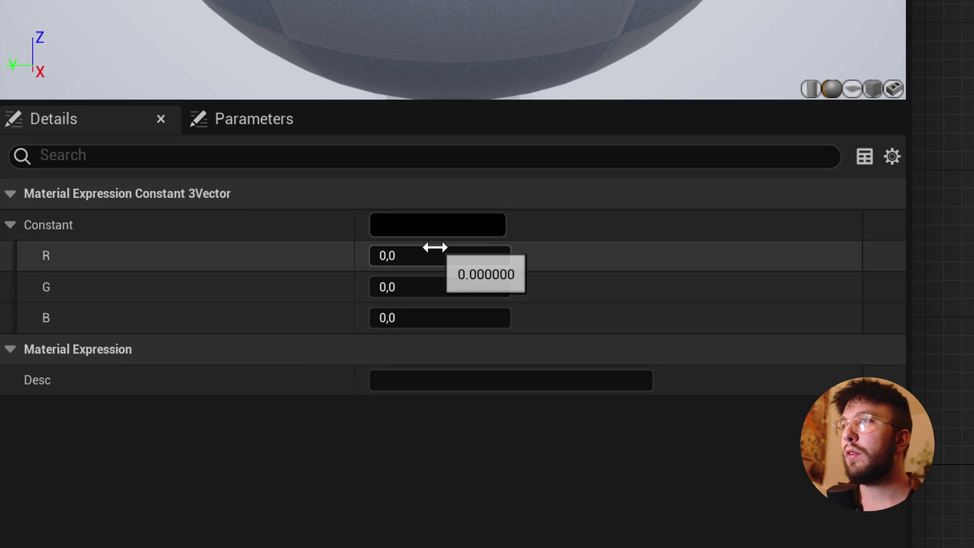
click(147, 338)
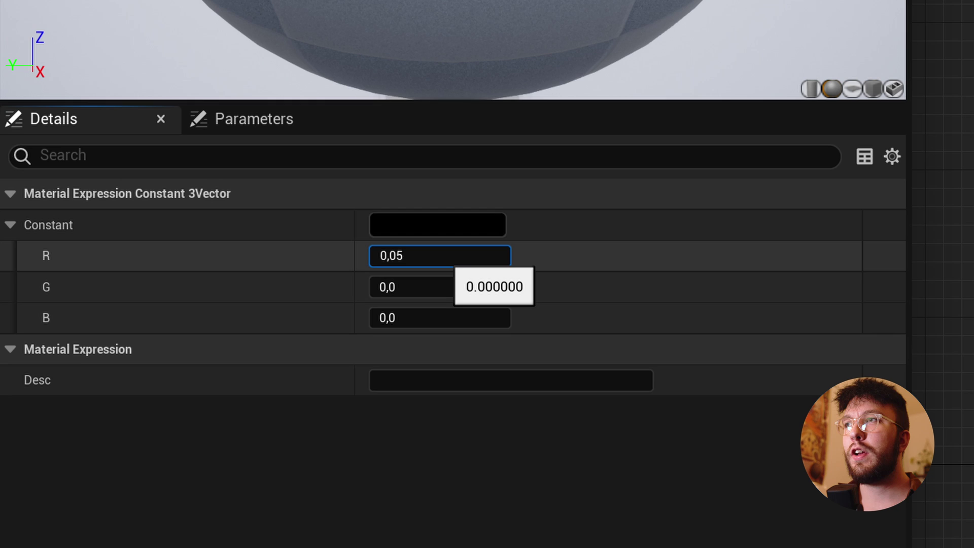
key(Return)
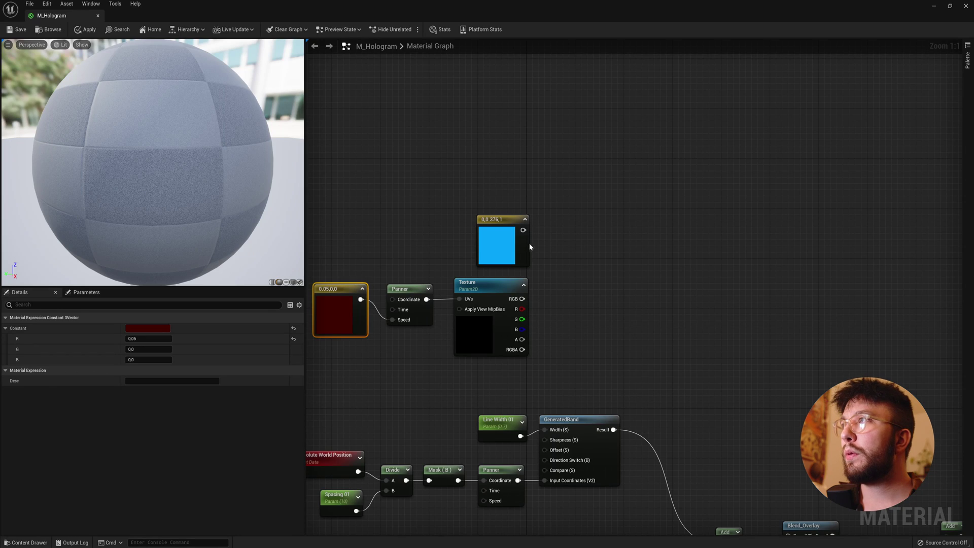
Step: Multiply the blue colour by the Texture parameter's RGB
drag(523, 230, 583, 280)
text(multi)
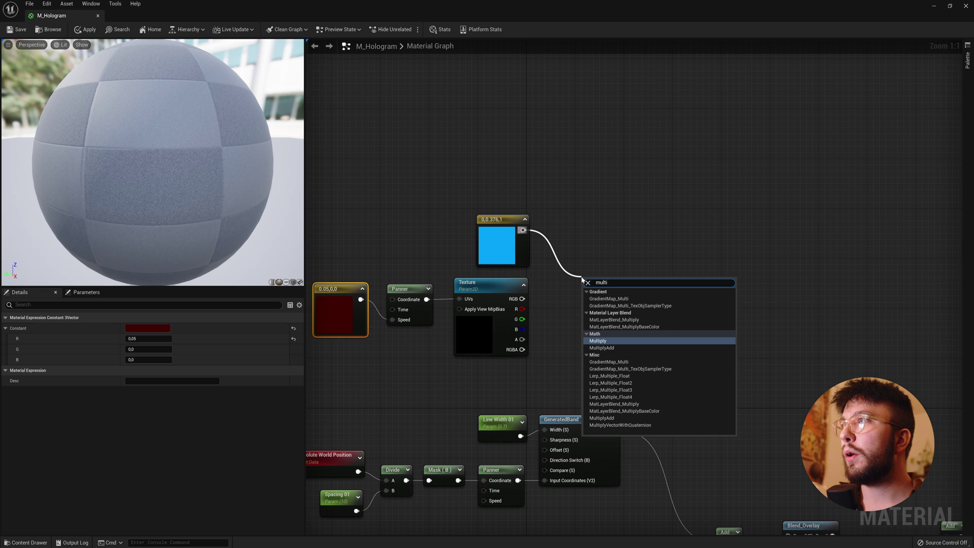
key(Return)
drag(597, 279, 597, 267)
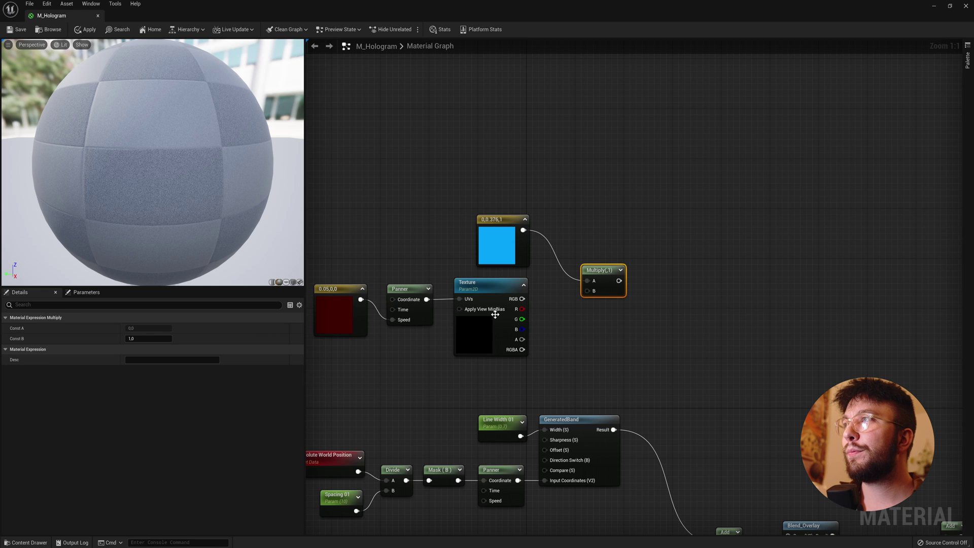
drag(522, 298, 588, 292)
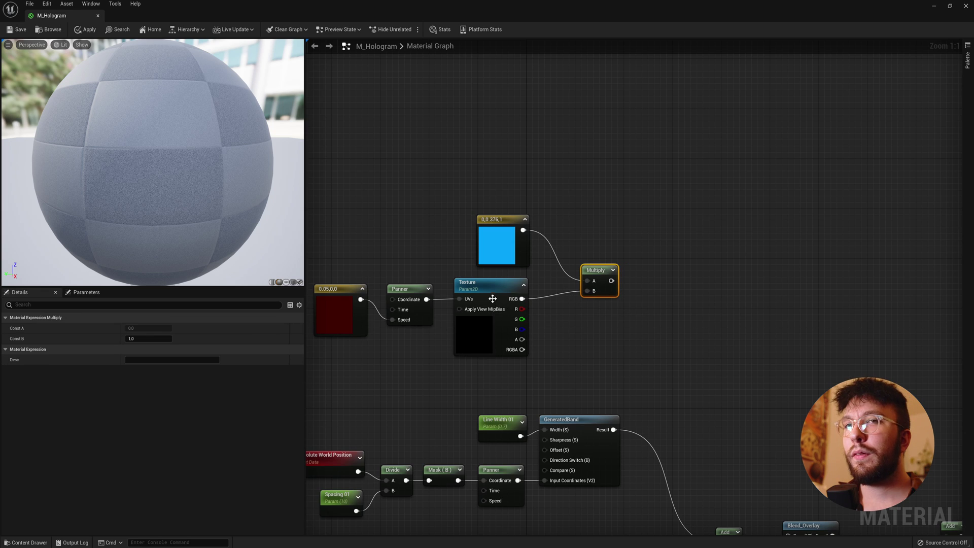
Step: Assign T_White to the Texture parameter
click(465, 299)
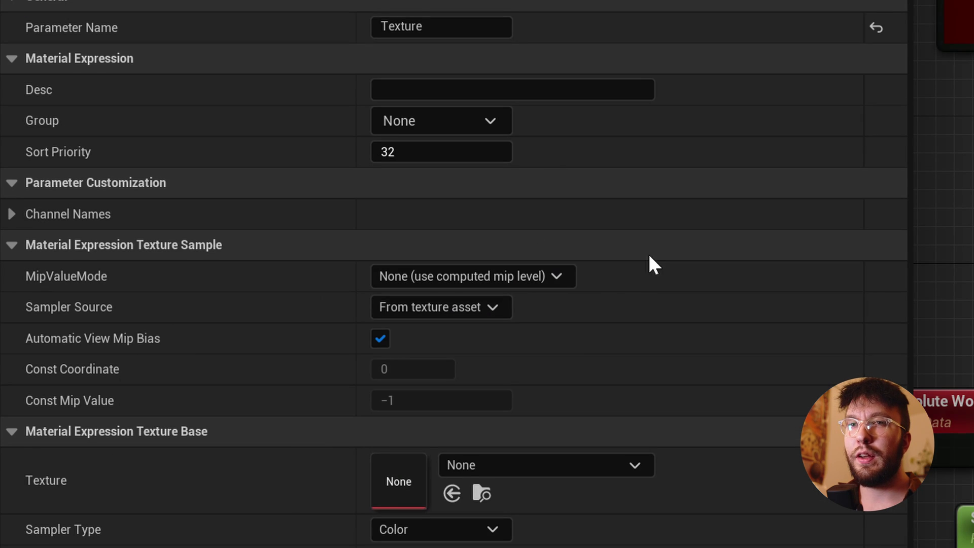
click(524, 465)
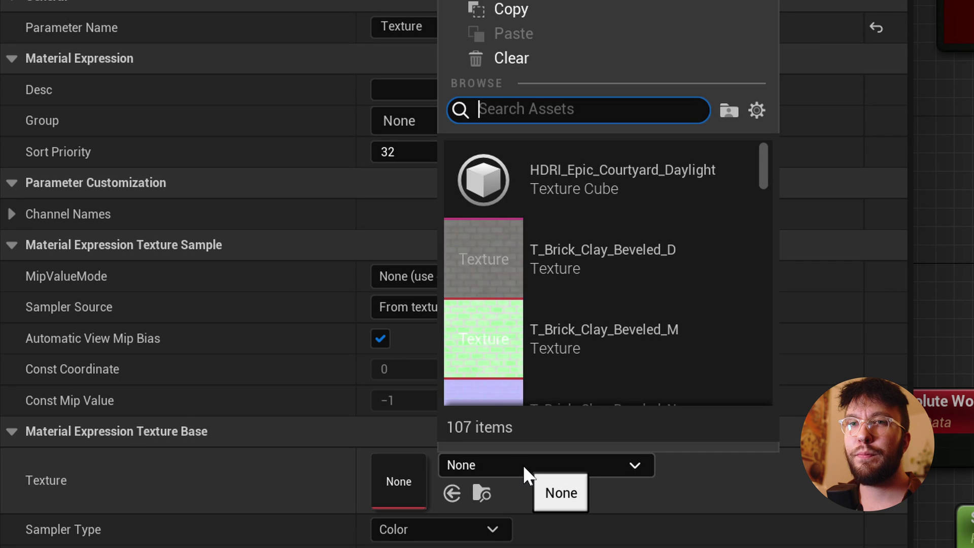
text(white)
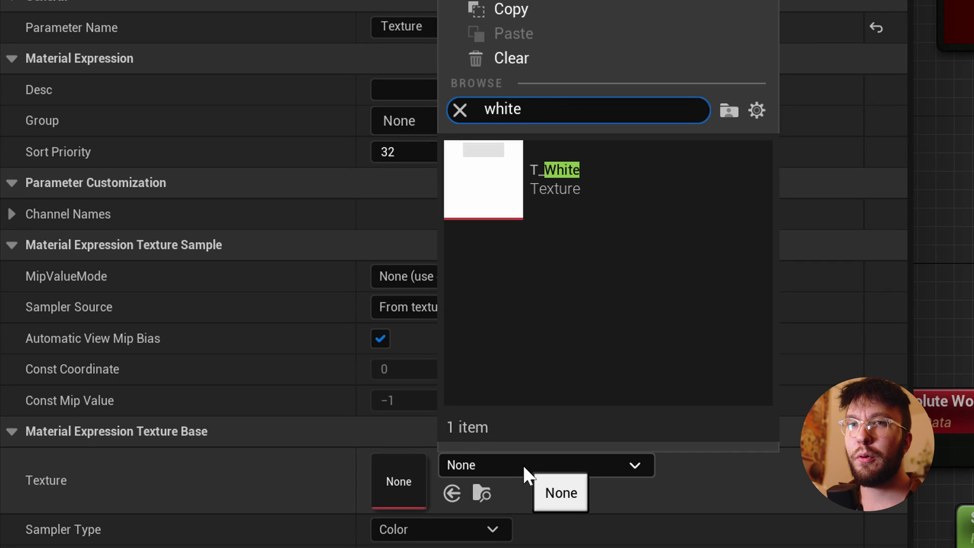
click(556, 185)
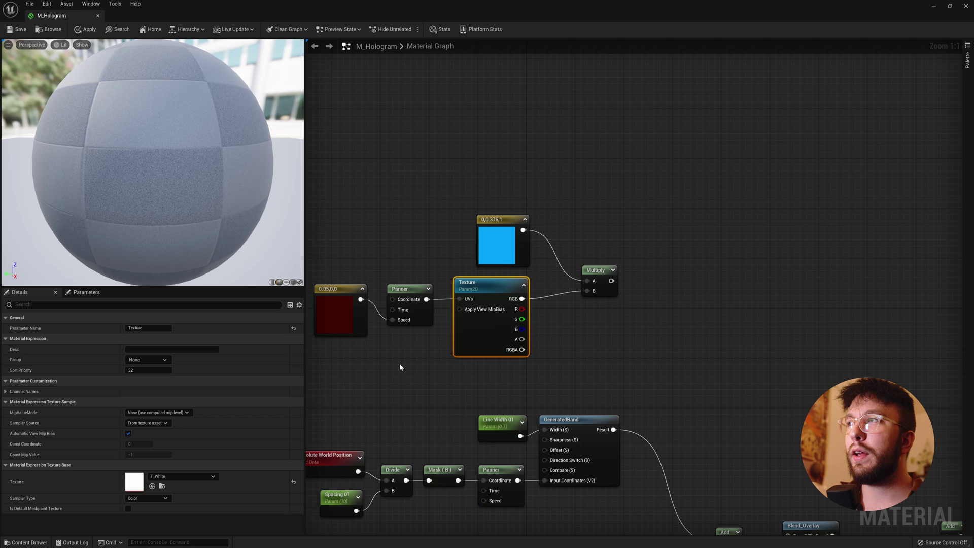
Step: Connect the blue-texture Multiply's result to Blend_Overlay's Base input
drag(600, 280, 593, 261)
right_drag(702, 372, 575, 276)
drag(476, 165, 659, 438)
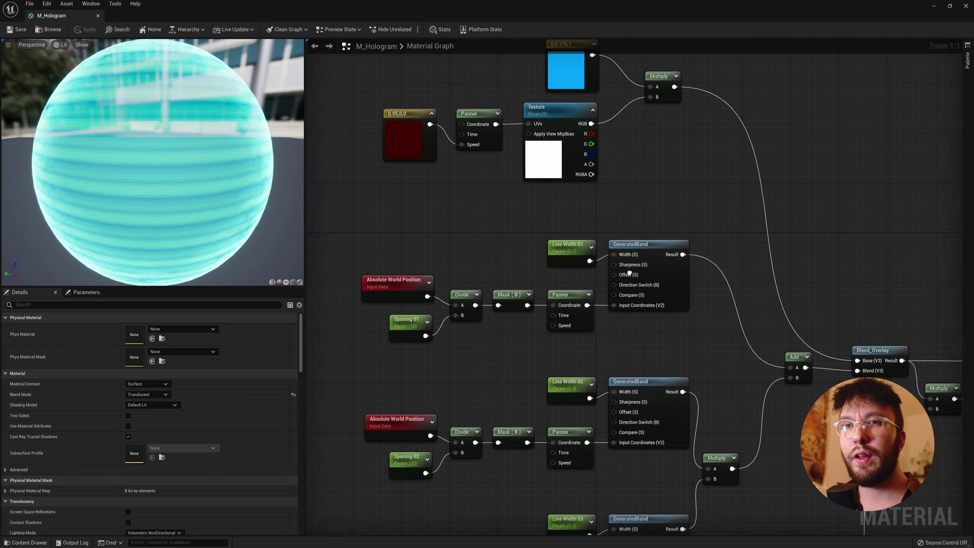
right_drag(401, 116, 422, 135)
click(422, 134)
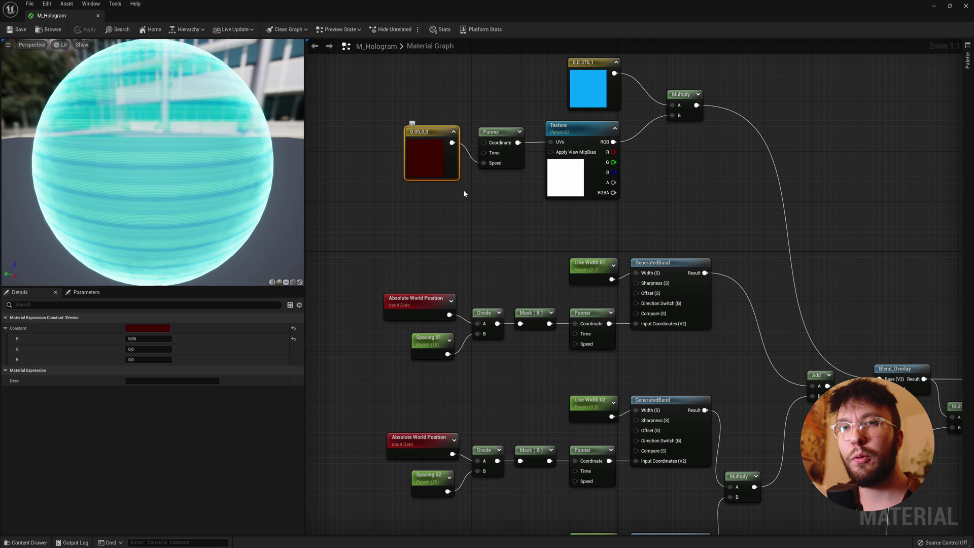
right_drag(464, 190, 538, 272)
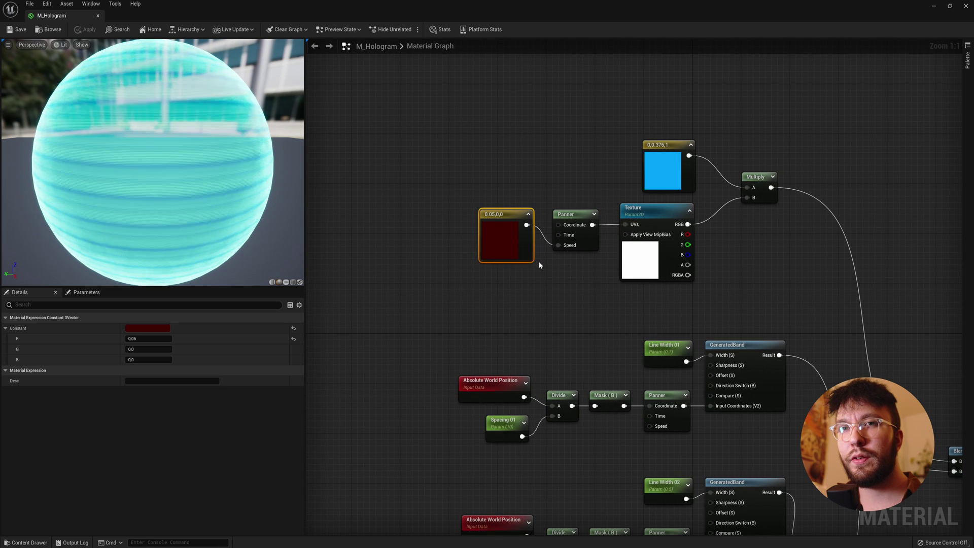
Step: Convert the scroll-speed constant into a parameter named 'Texture Speed'
right_click(503, 217)
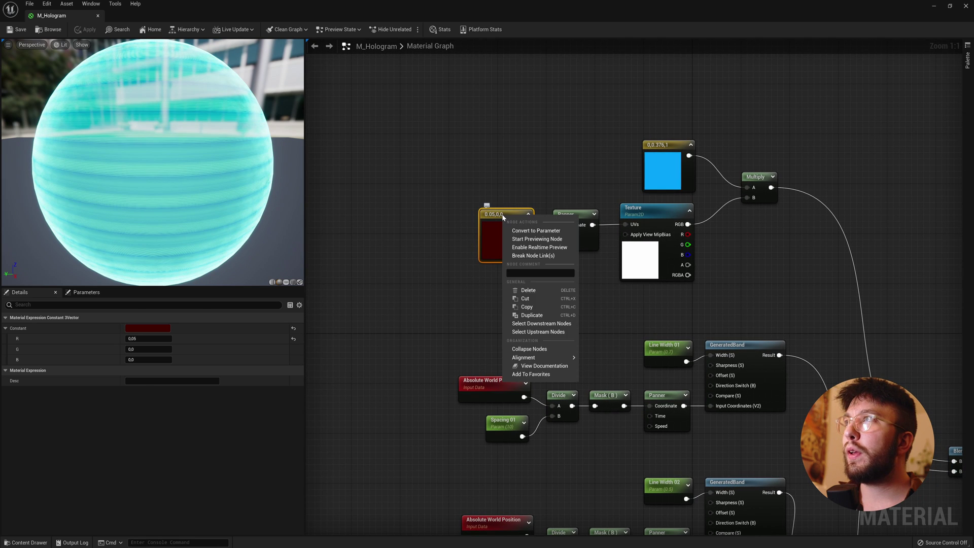
click(538, 231)
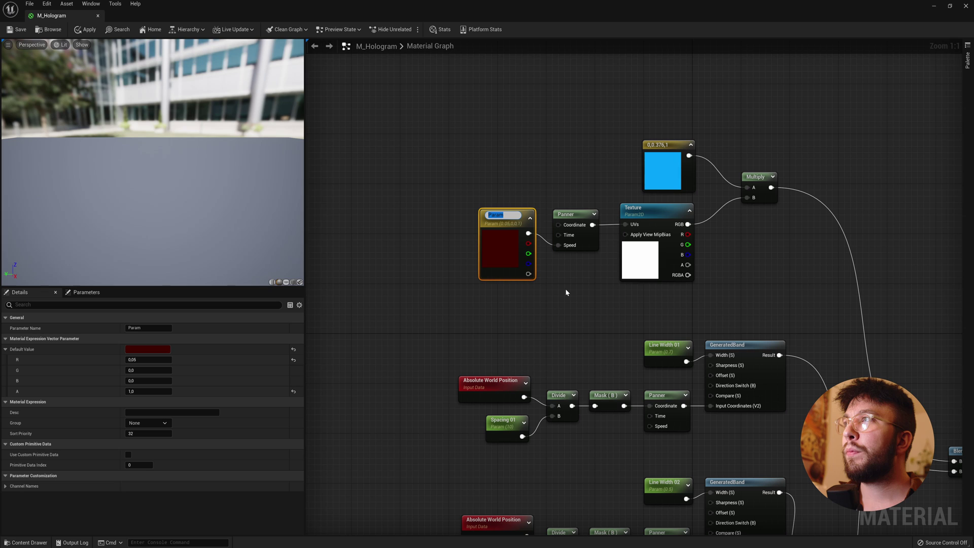
text(Textu)
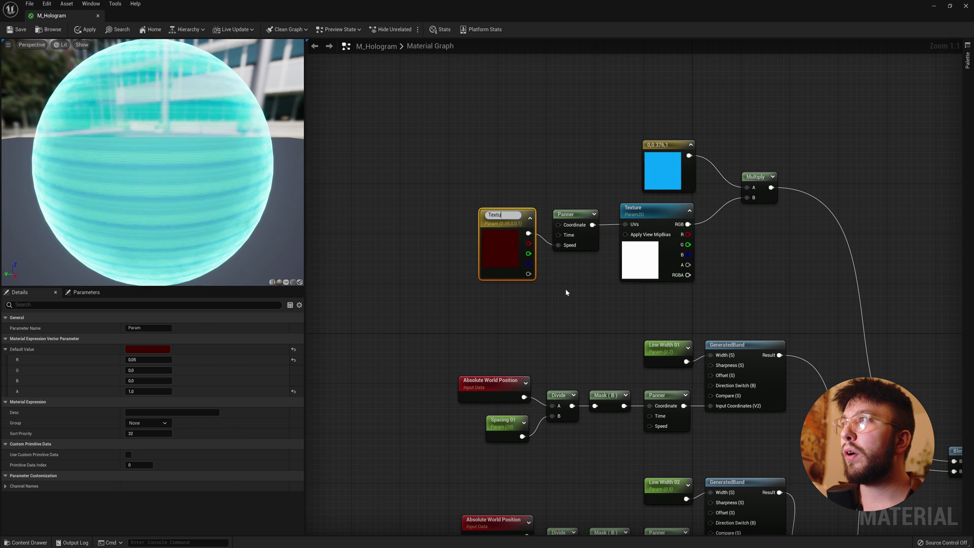
text(re Speed)
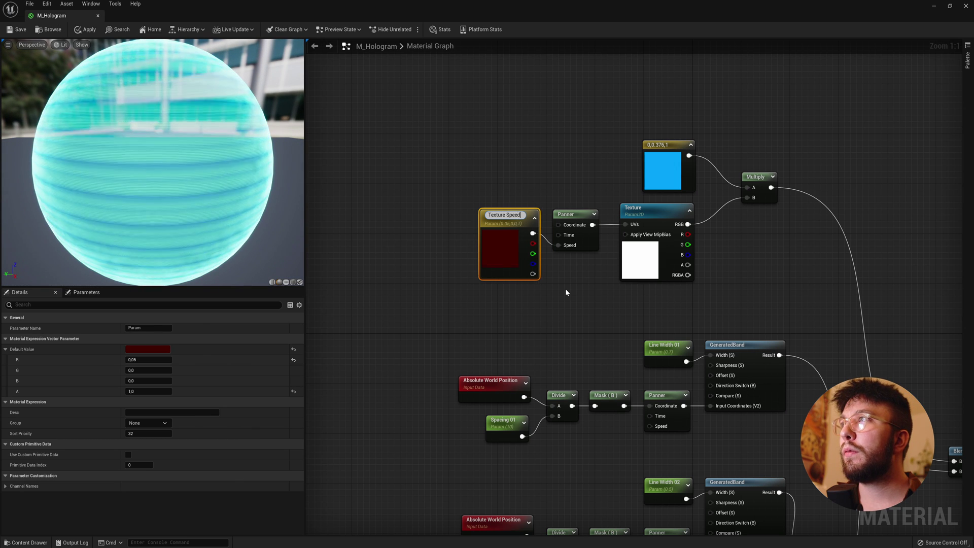
key(Return)
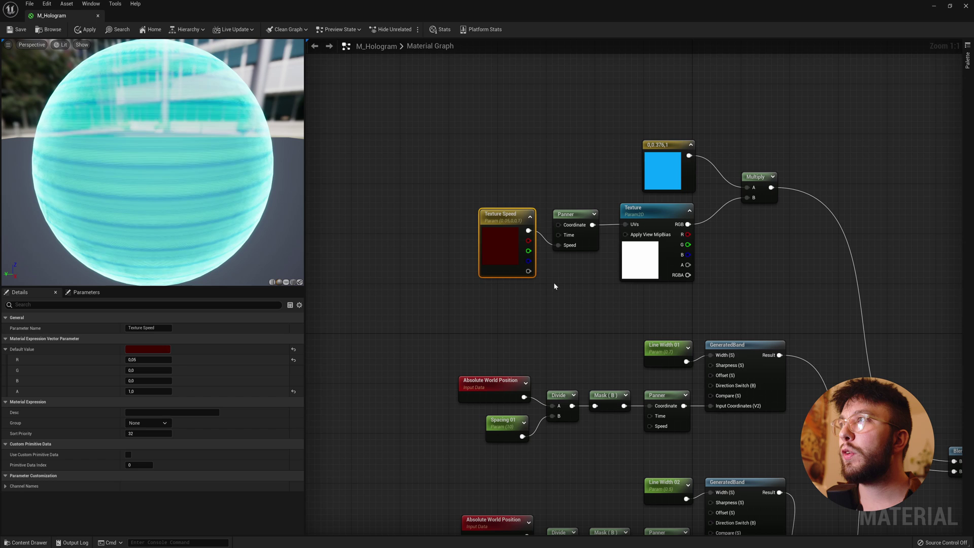
Step: Save the M_Hologram material
click(554, 286)
right_drag(554, 285, 259, 263)
click(83, 31)
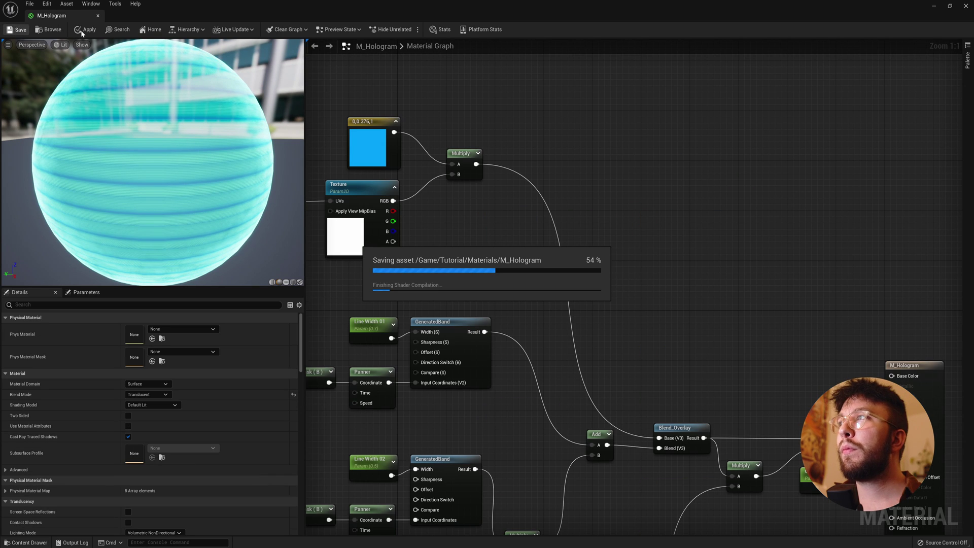
Step: Back in the level, create a material instance of M_Hologram named MI_Hologram_Earth
click(97, 15)
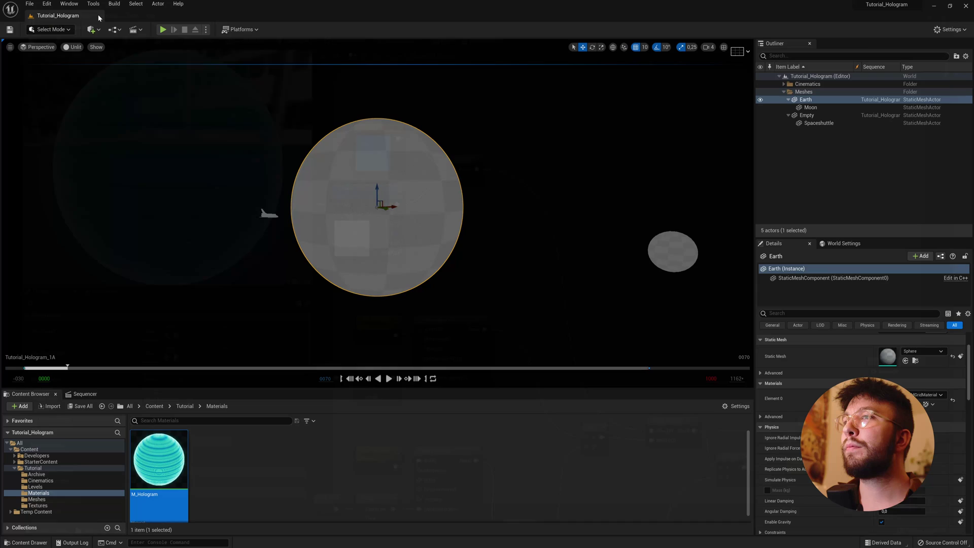
click(219, 467)
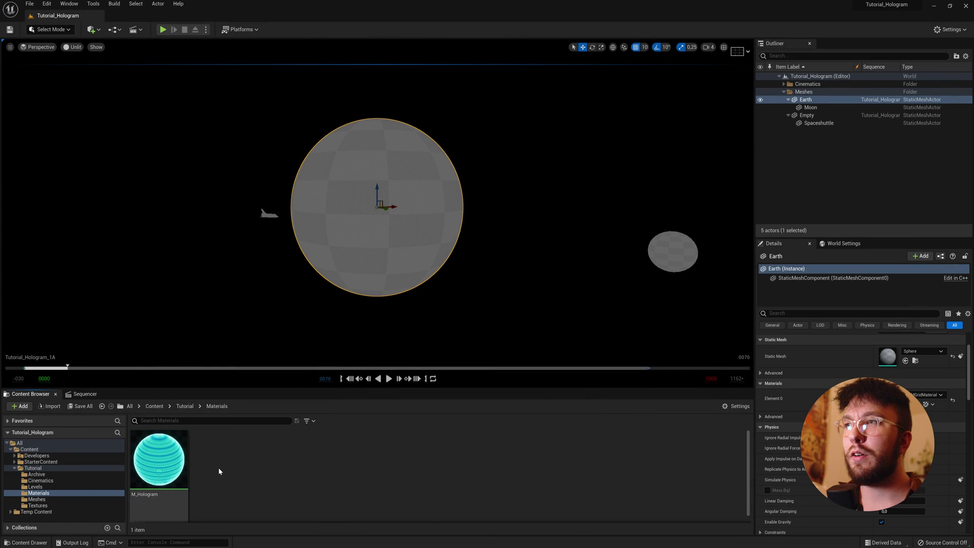
drag(224, 388, 225, 379)
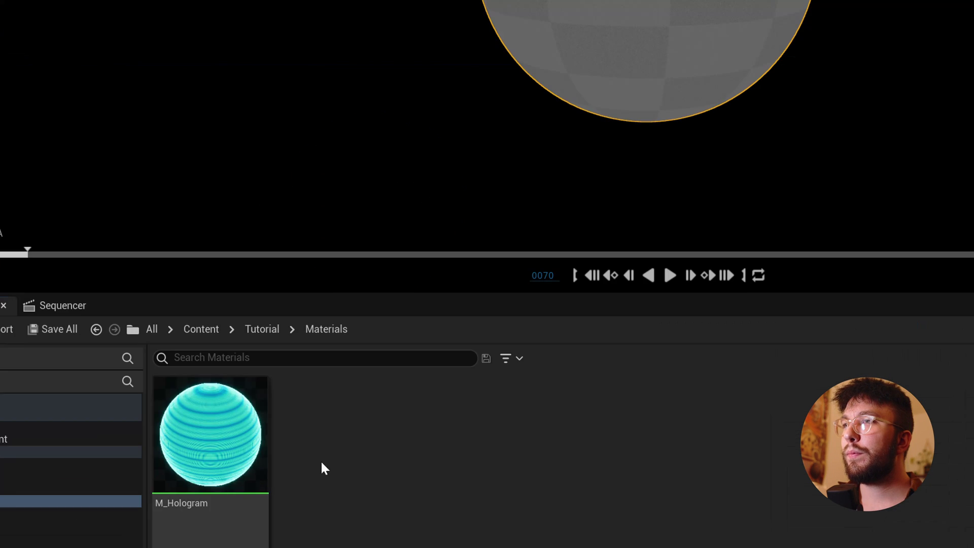
right_click(224, 453)
click(317, 105)
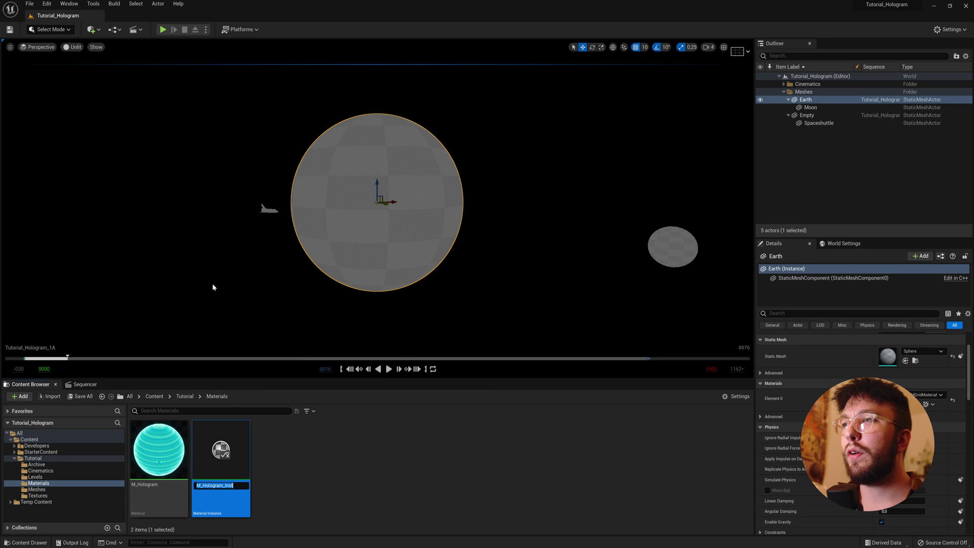
key(End)
key(BackSpace)
key(BackSpace)
key(BackSpace)
key(BackSpace)
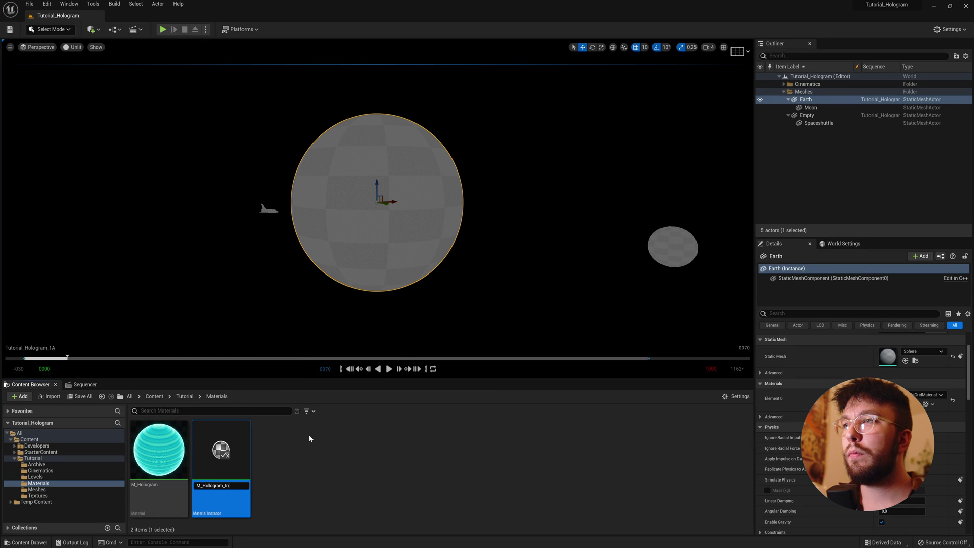
key(BackSpace)
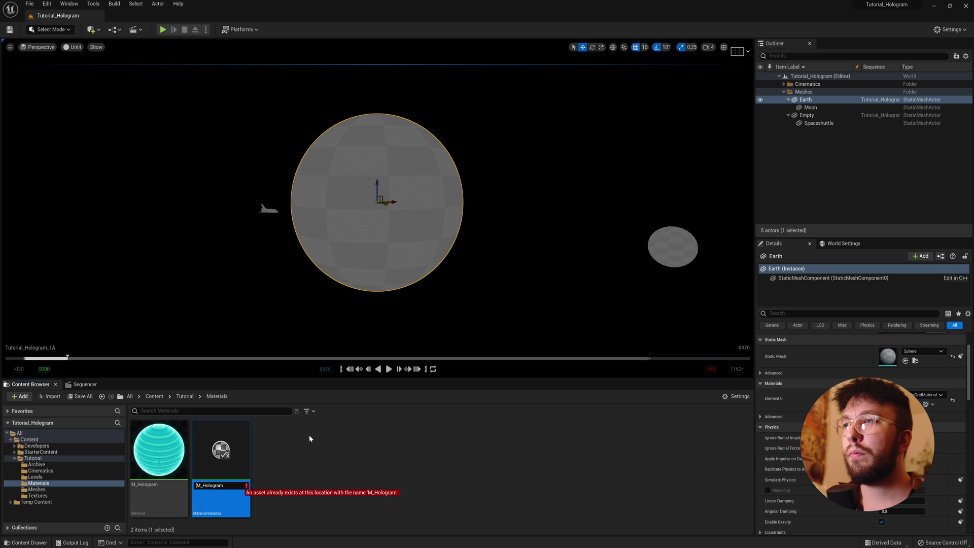
text(I)
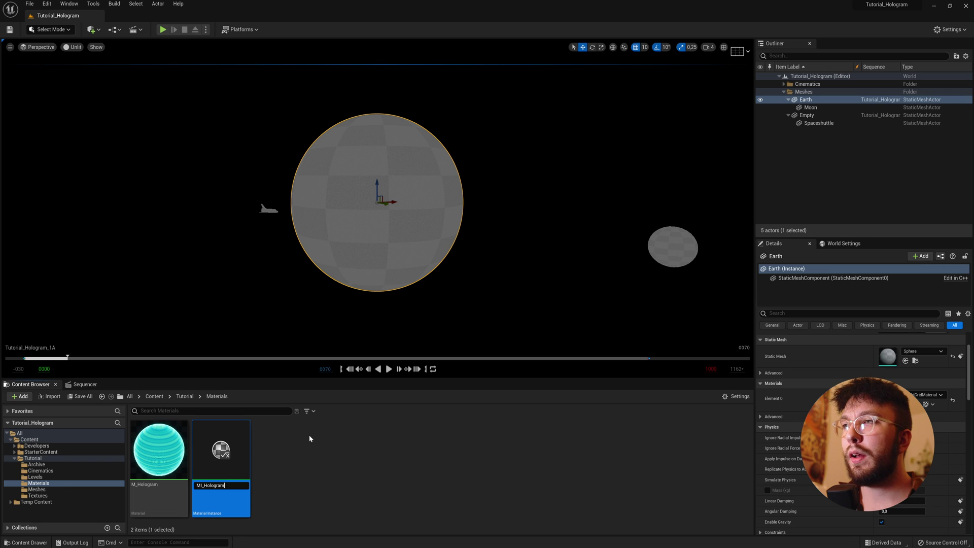
text(_Earth)
key(Return)
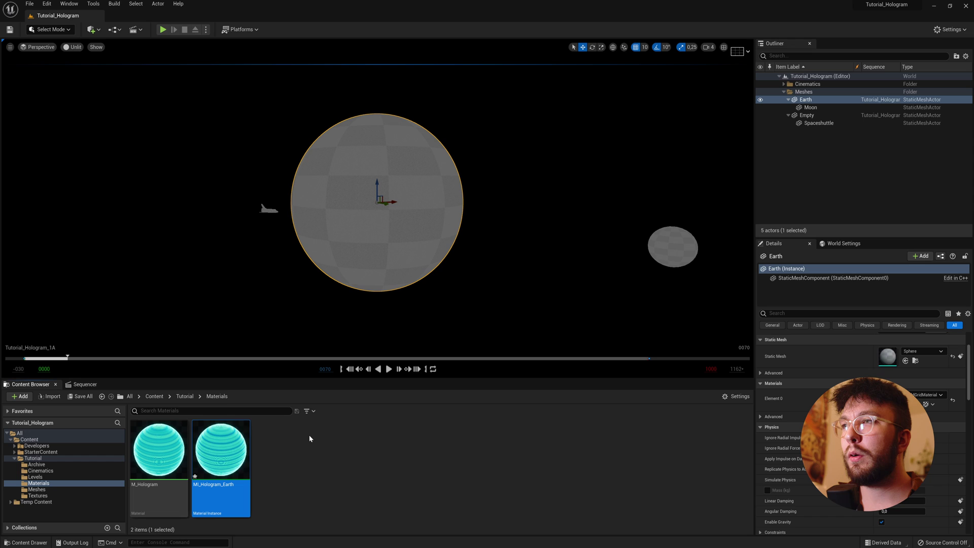
click(312, 450)
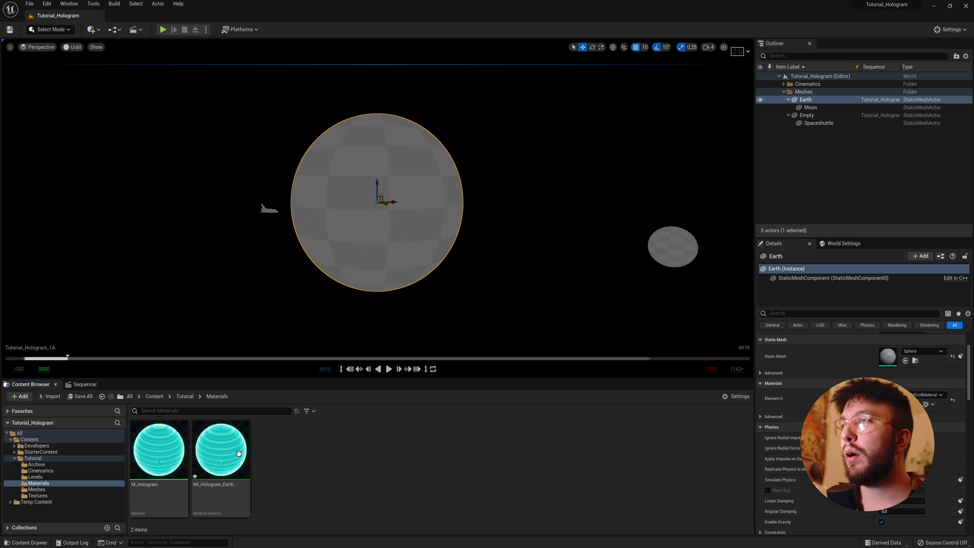
click(228, 451)
Step: Apply MI_Hologram_Earth to the Earth sphere and switch the viewport to Lit
drag(228, 451, 359, 188)
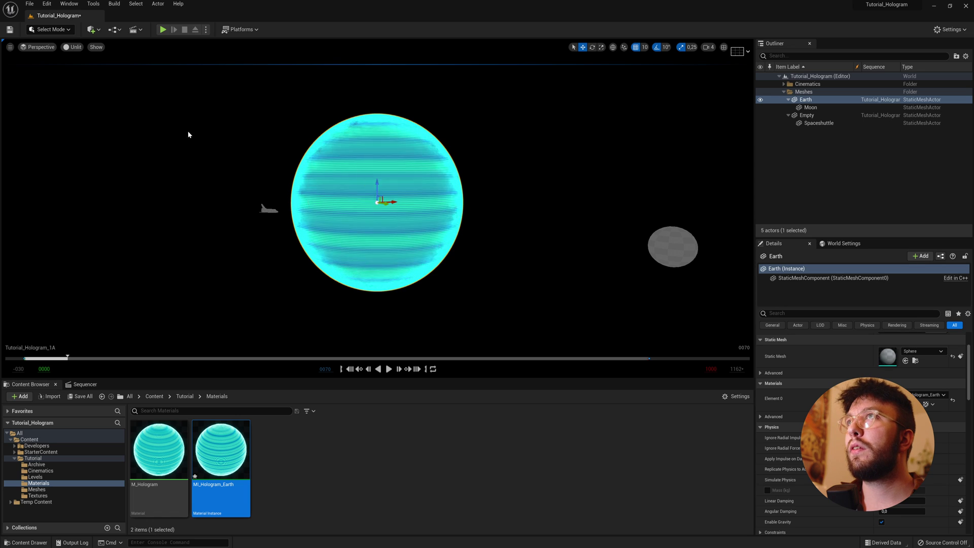
click(77, 49)
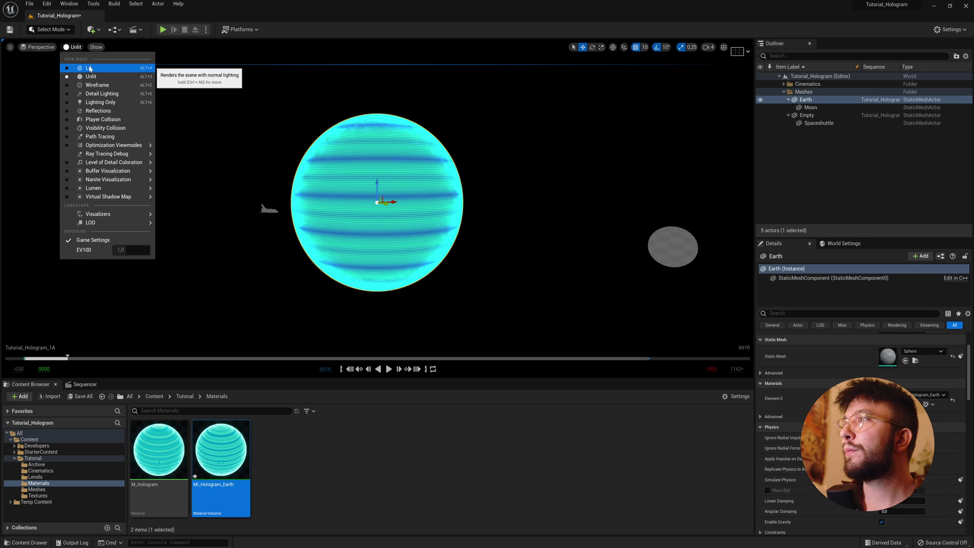
click(90, 69)
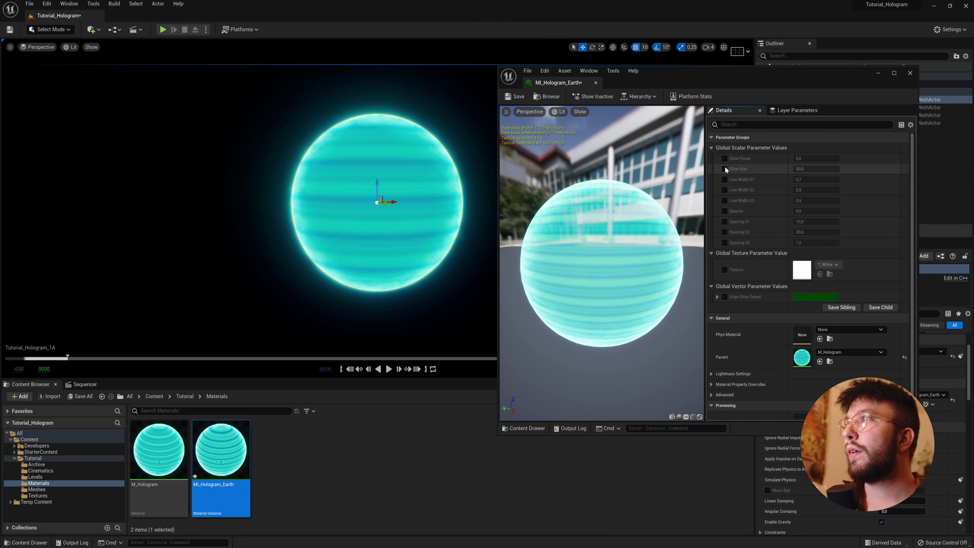
Step: Enable overrides for Glow Size, Line Widths, Opacity, Spacings and Texture in MI_Hologram_Earth
click(725, 169)
click(724, 158)
click(724, 179)
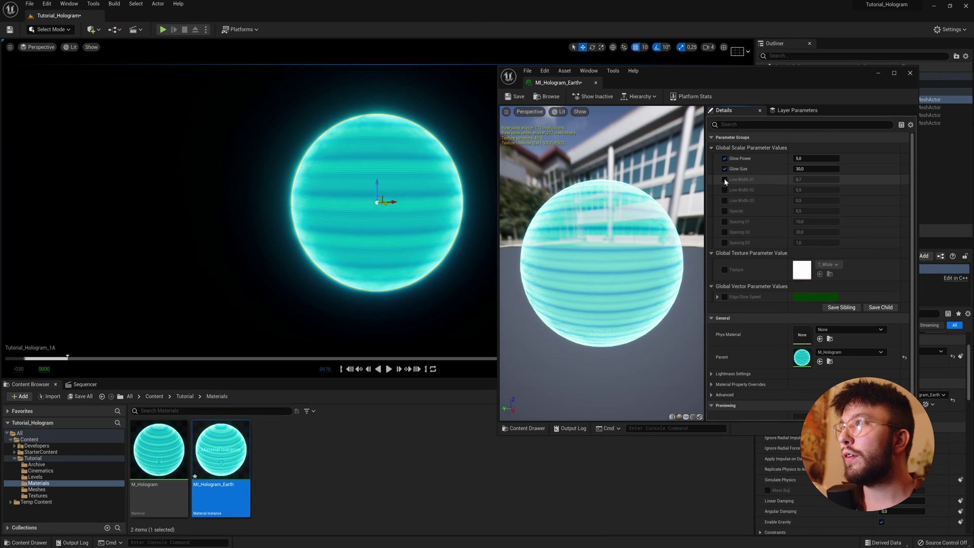
click(724, 190)
click(724, 200)
click(724, 211)
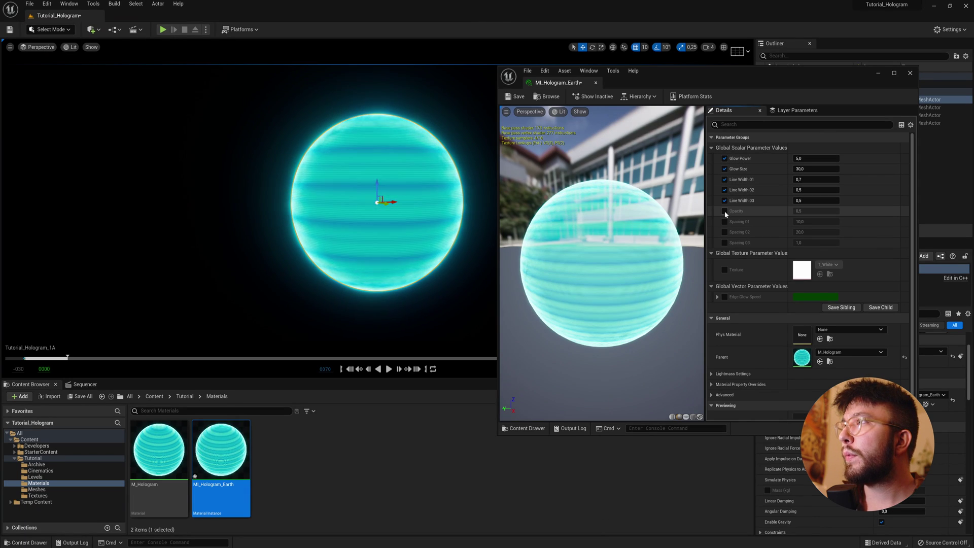
click(724, 221)
click(724, 232)
click(724, 243)
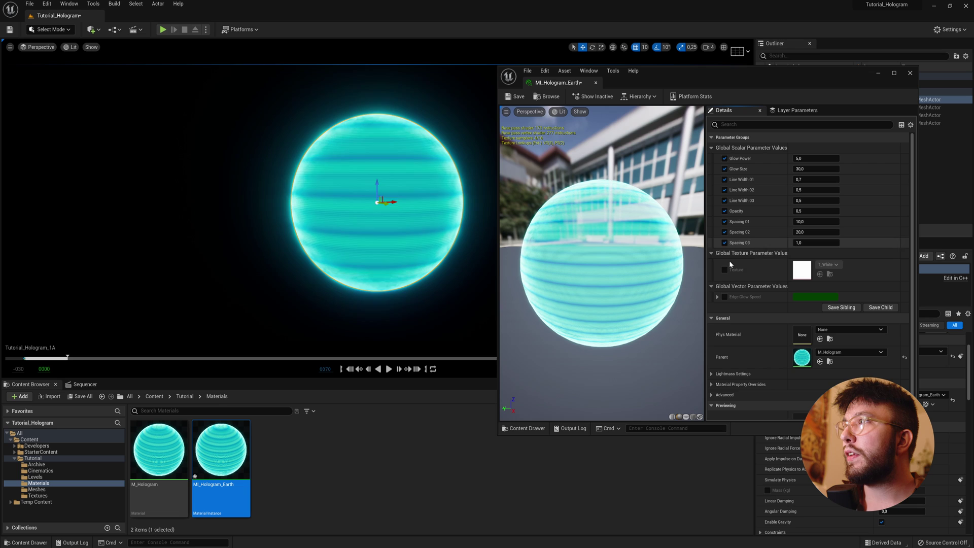
click(724, 270)
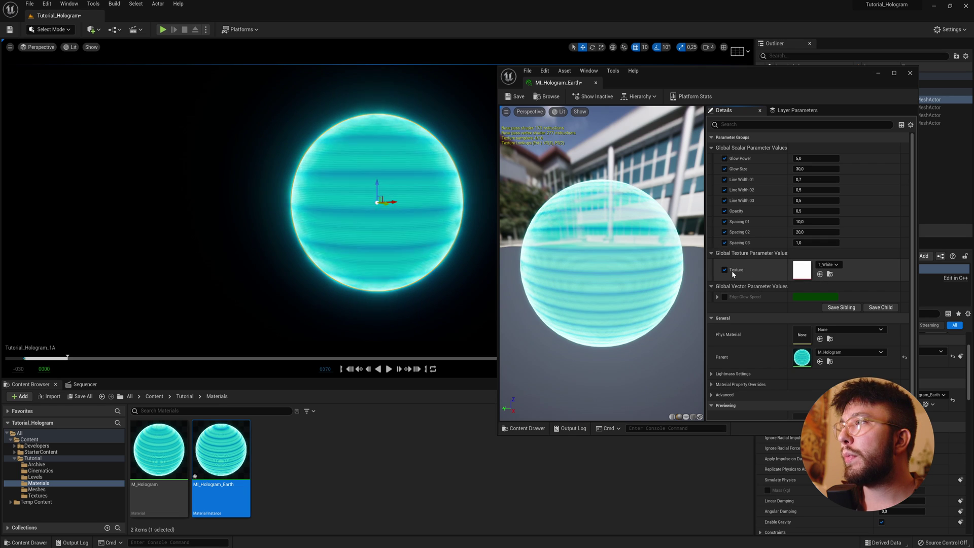
Step: Set the instance's Texture parameter to T_Earth
click(839, 267)
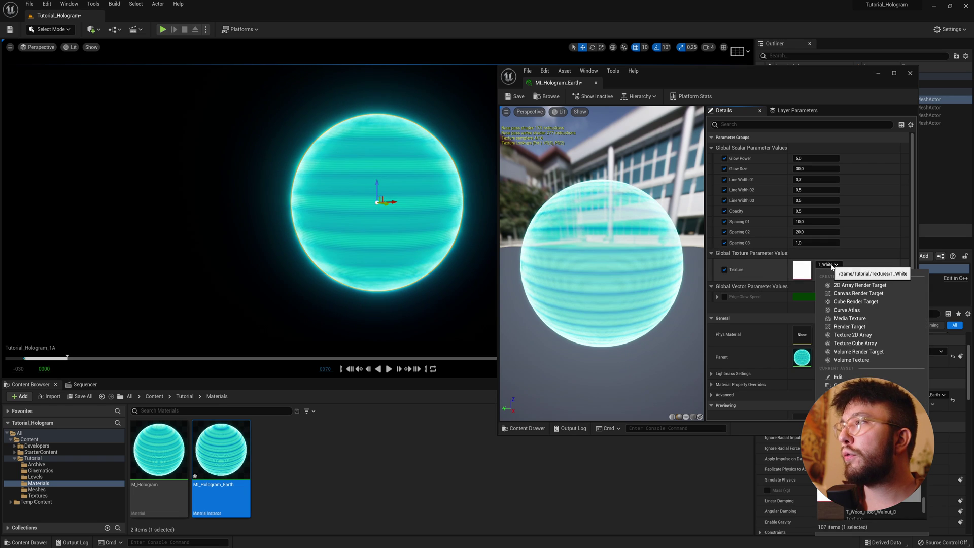
text(e)
text(ar)
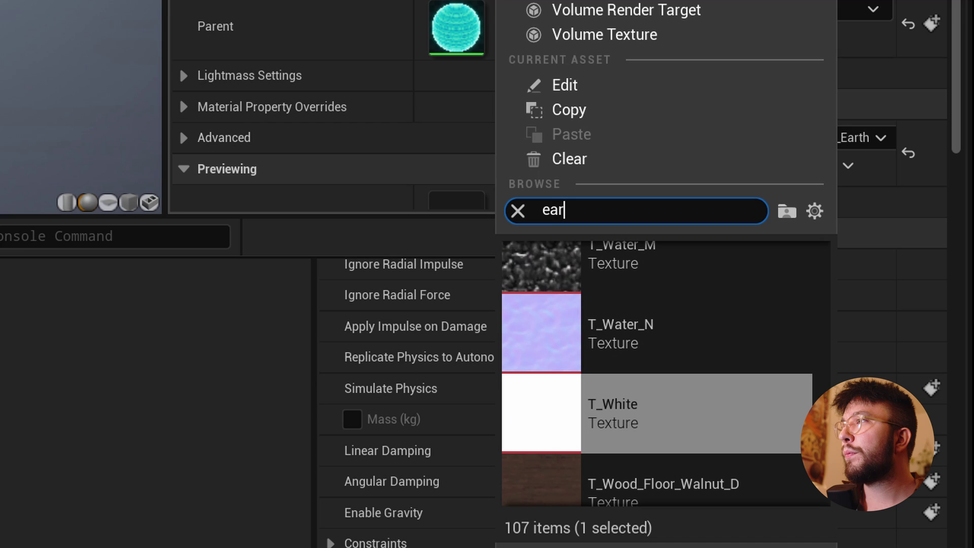
text(th)
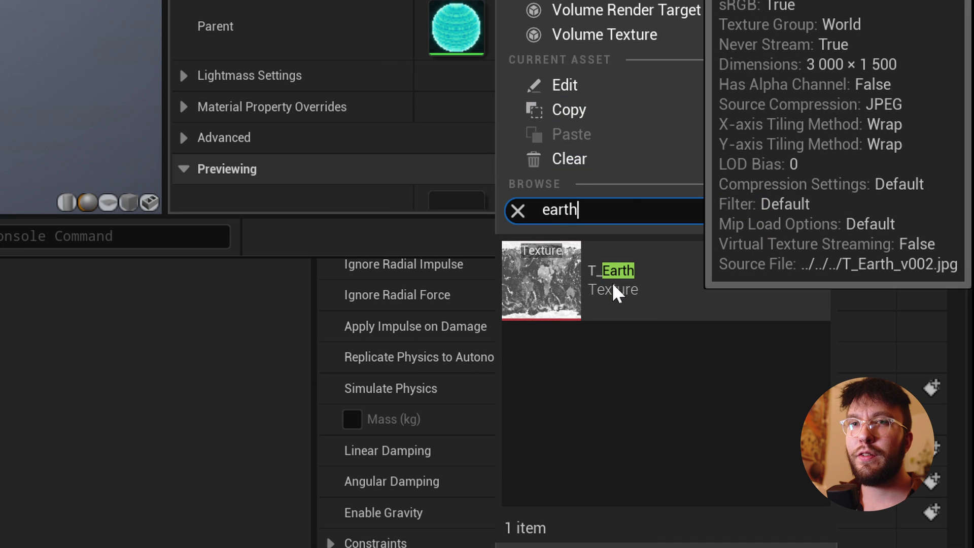
click(610, 281)
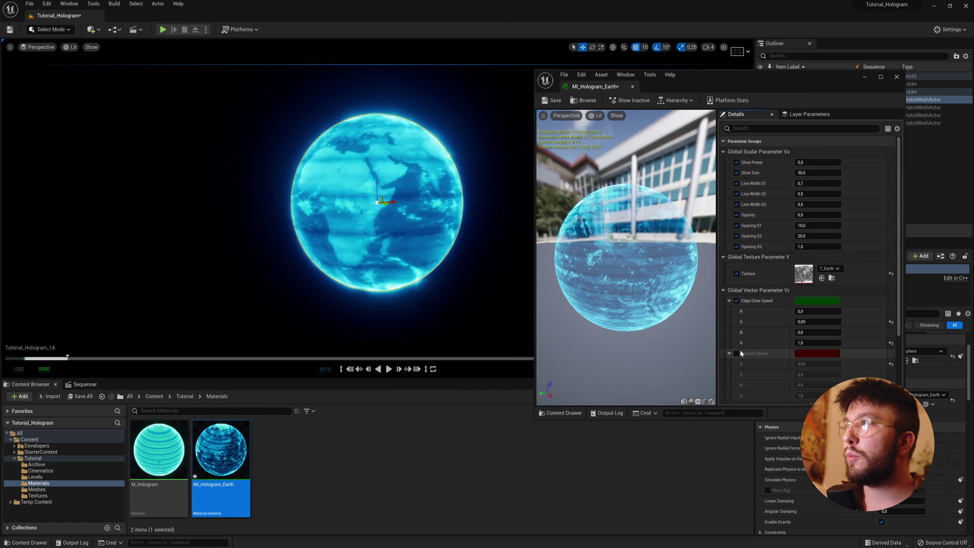
Step: Enable Texture Speed and set its R value to 0,02
click(736, 353)
scroll(741, 353, down, 1)
click(808, 351)
text(0,01)
key(Return)
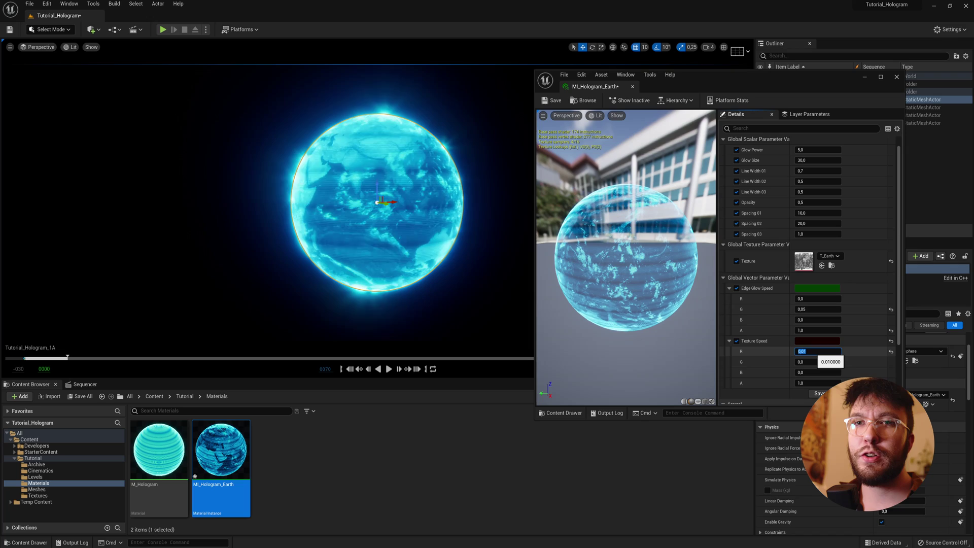
text(0,2)
key(Return)
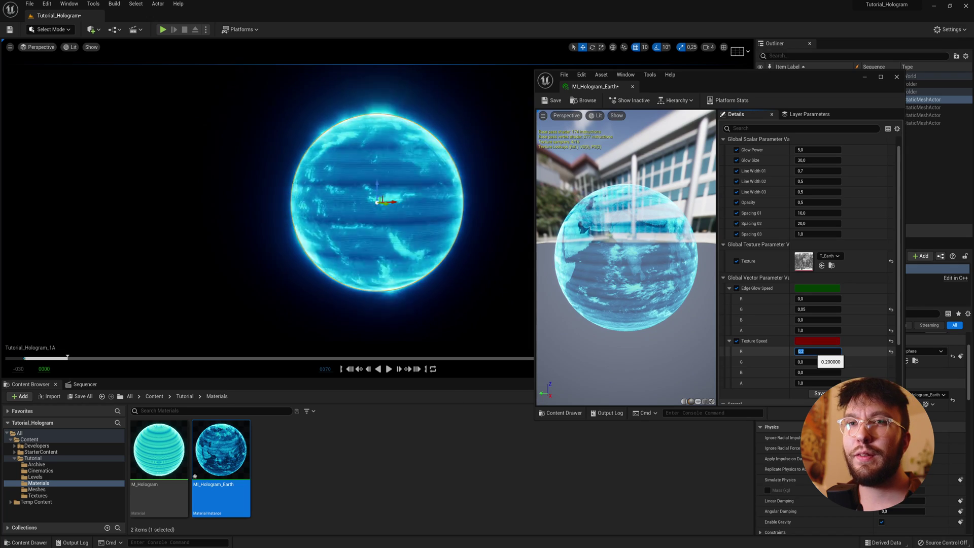
text(0,02)
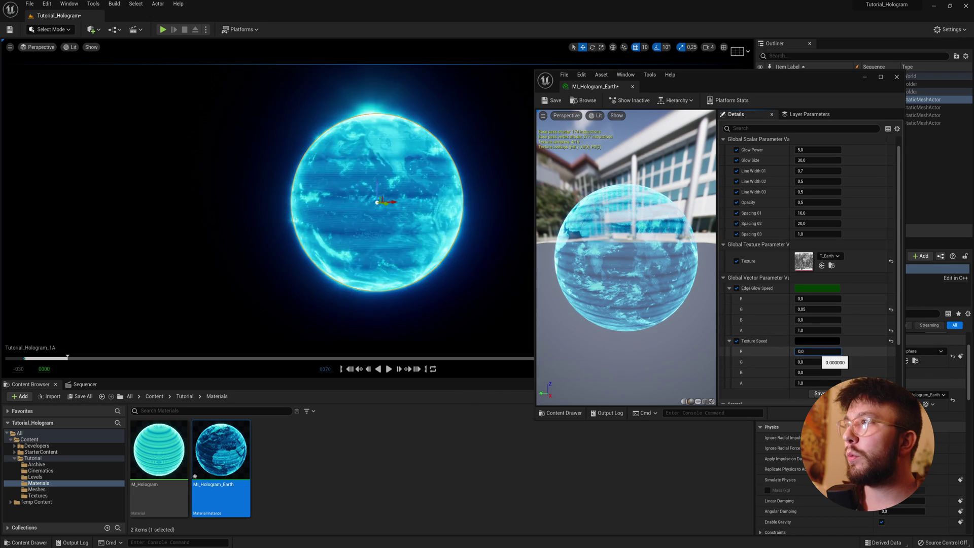
key(Return)
Step: Set Opacity to 0,4, after trying Spacing 02 at 40 and reverting it to 20
click(809, 223)
text(40)
key(Return)
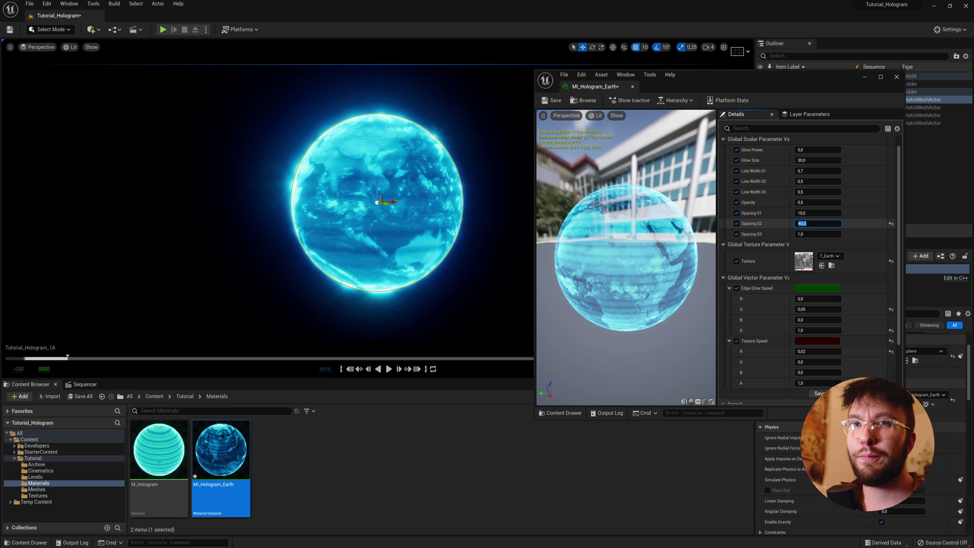
key(ctrl+z)
click(809, 202)
text(0,1)
key(Return)
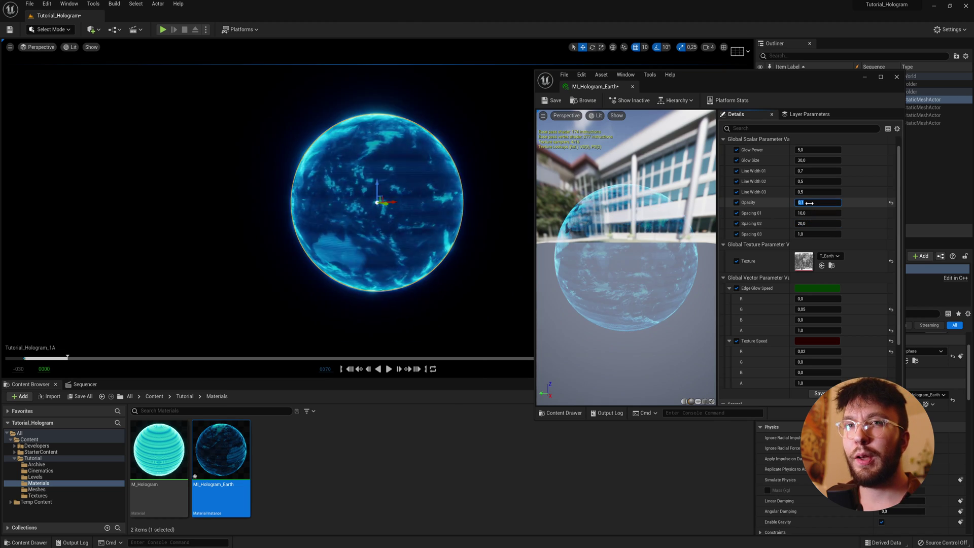
mouse_move(822, 202)
mouse_down()
mouse_move(852, 202)
mouse_move(828, 192)
mouse_up()
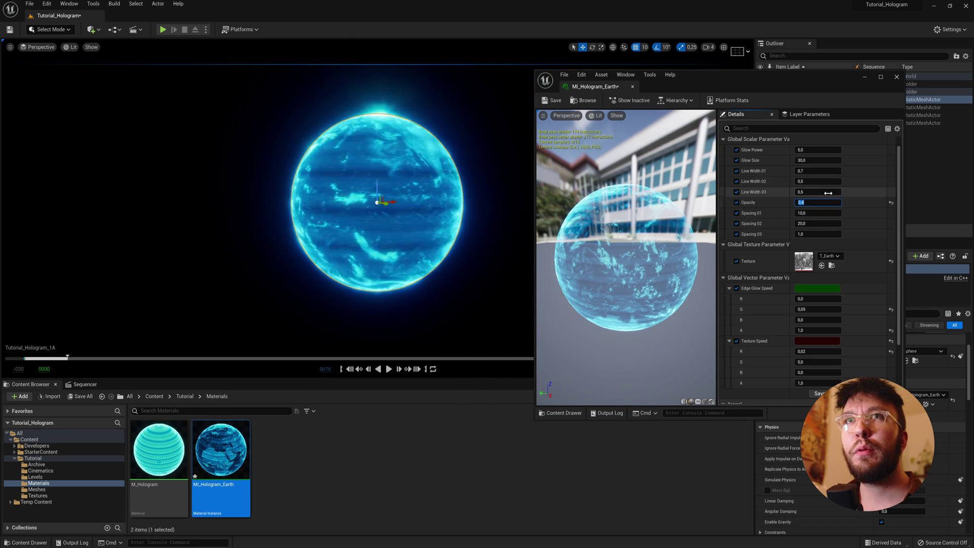
Step: Set Line Width 03 to 0,2 for thinner stripes
text(0,2)
key(Return)
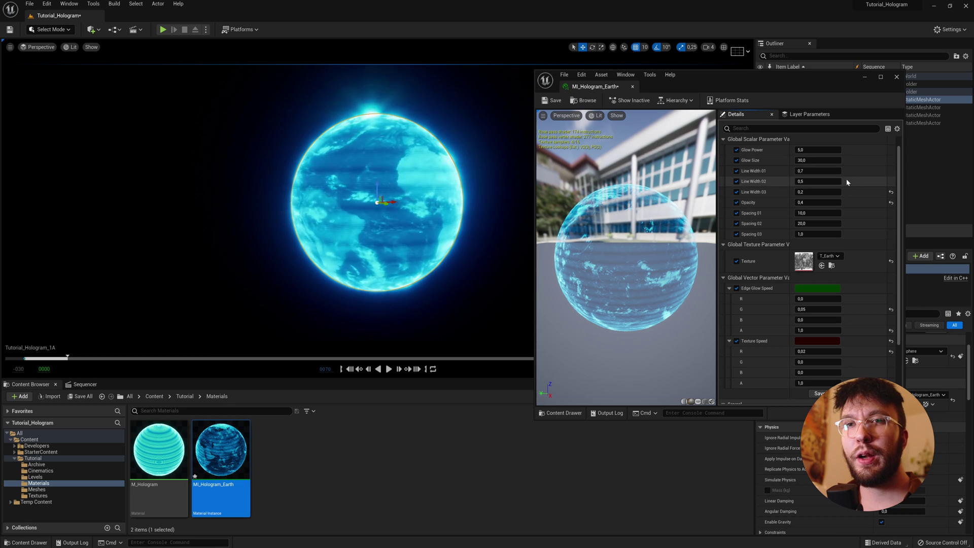
key(alt+F4)
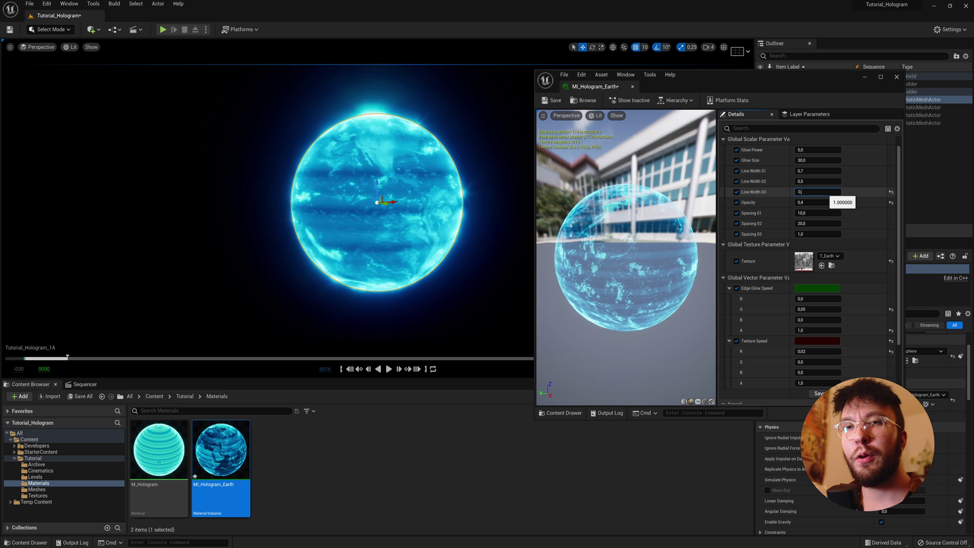
text(,2)
key(Return)
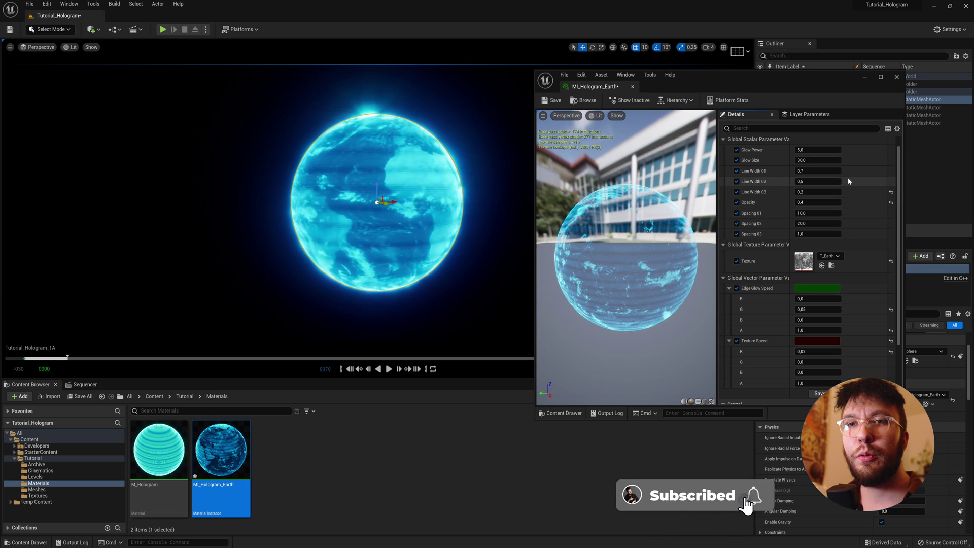
Step: Close the MI_Hologram_Earth material instance editor
click(897, 77)
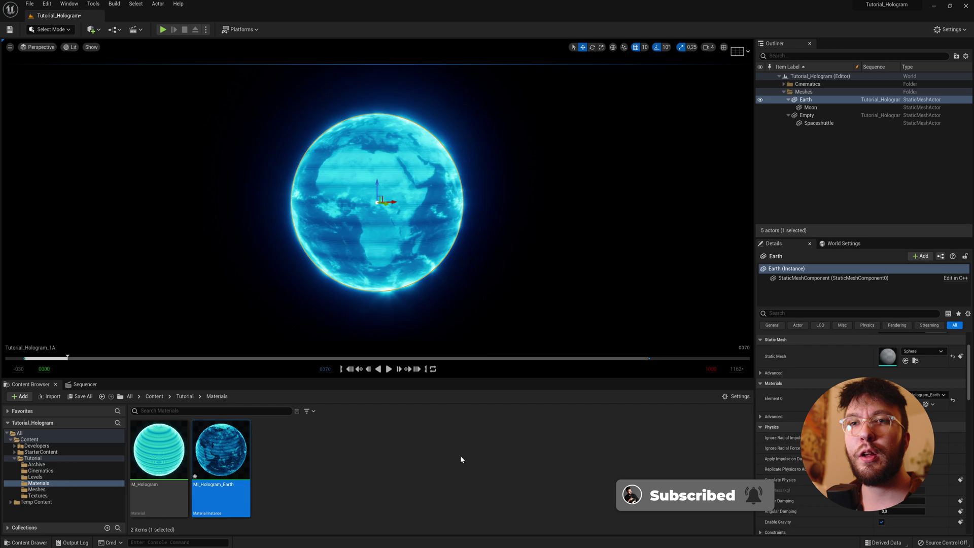